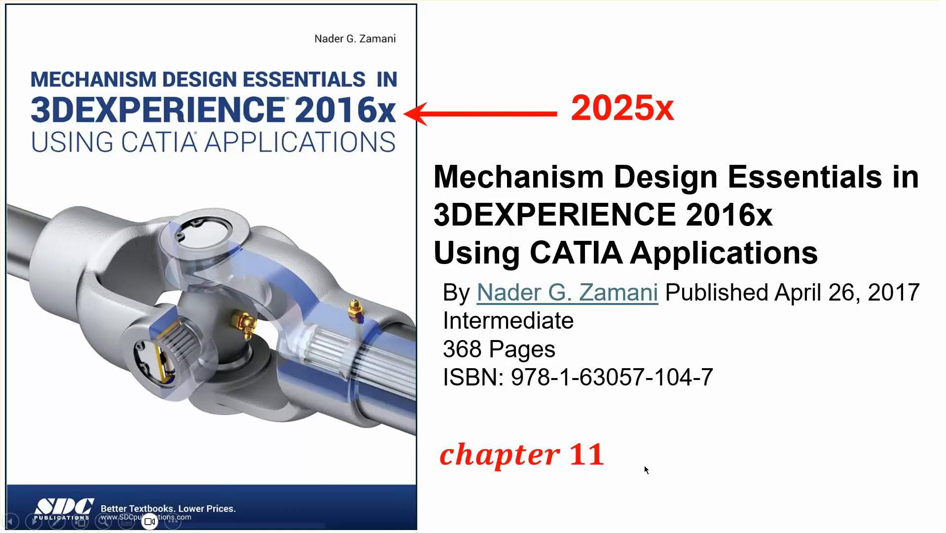
- Leave the slide show and switch to the 3DEXPERIENCE application
{"action": "left_click", "coordinate": [712, 478]}
{"action": "left_click", "coordinate": [711, 479]}
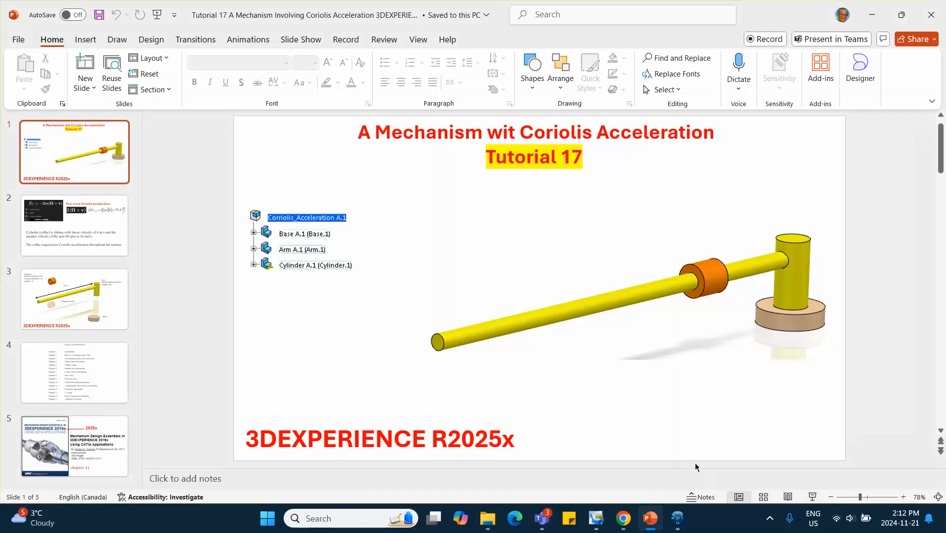
{"action": "left_click", "coordinate": [677, 518]}
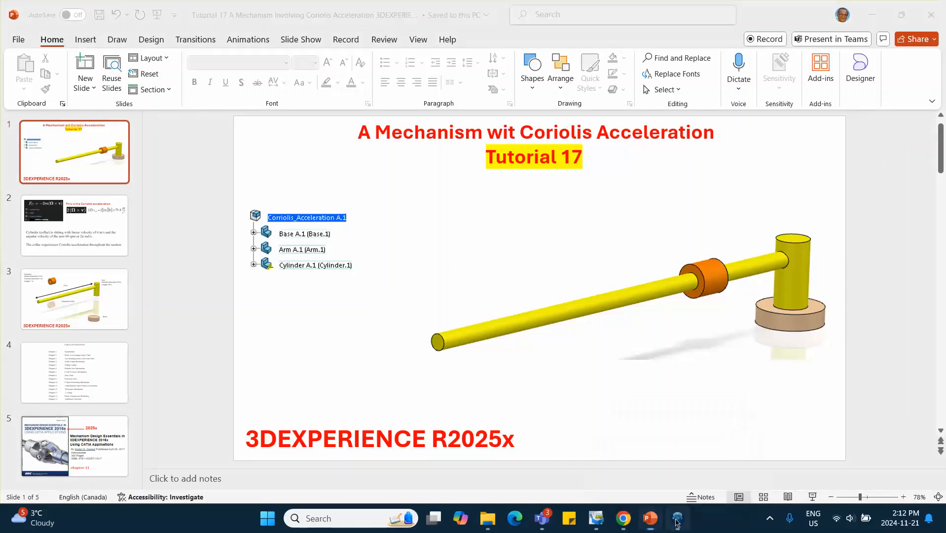
- Insert a new 3D Part under the root physical product
{"action": "left_click", "coordinate": [86, 82]}
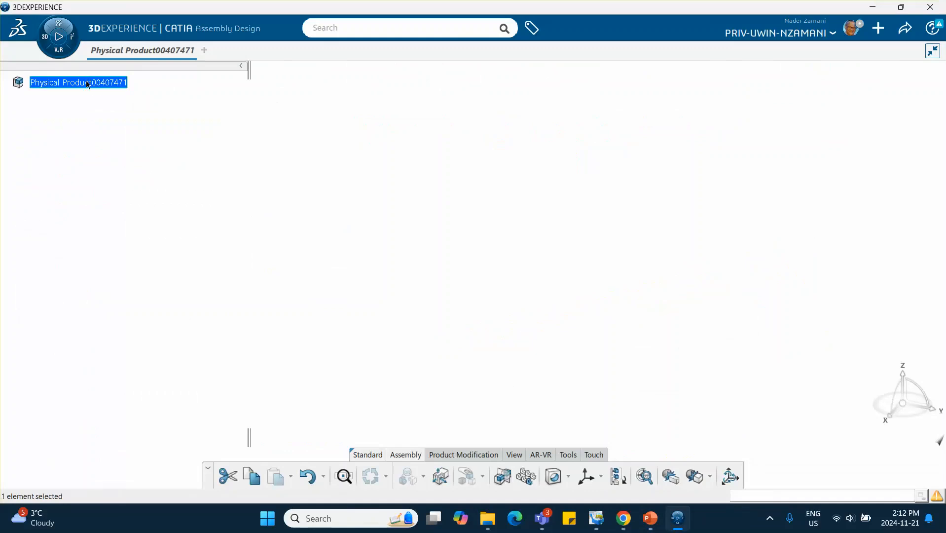
{"action": "right_click", "coordinate": [88, 84]}
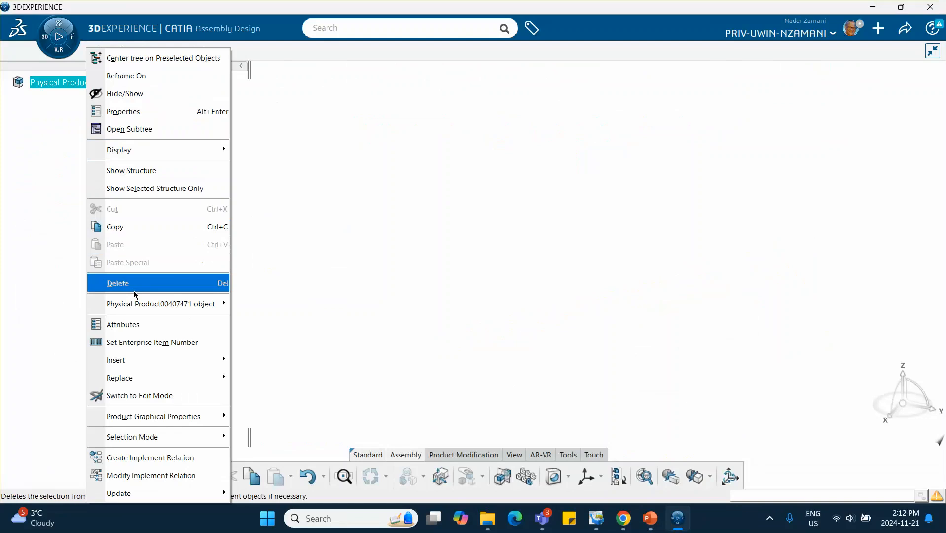
{"action": "mouse_move", "coordinate": [152, 359]}
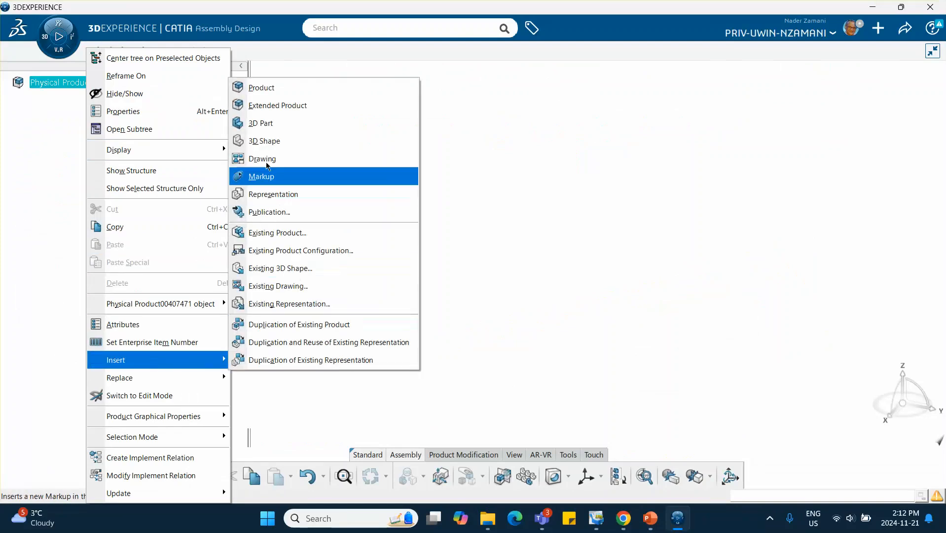
{"action": "left_click", "coordinate": [262, 123]}
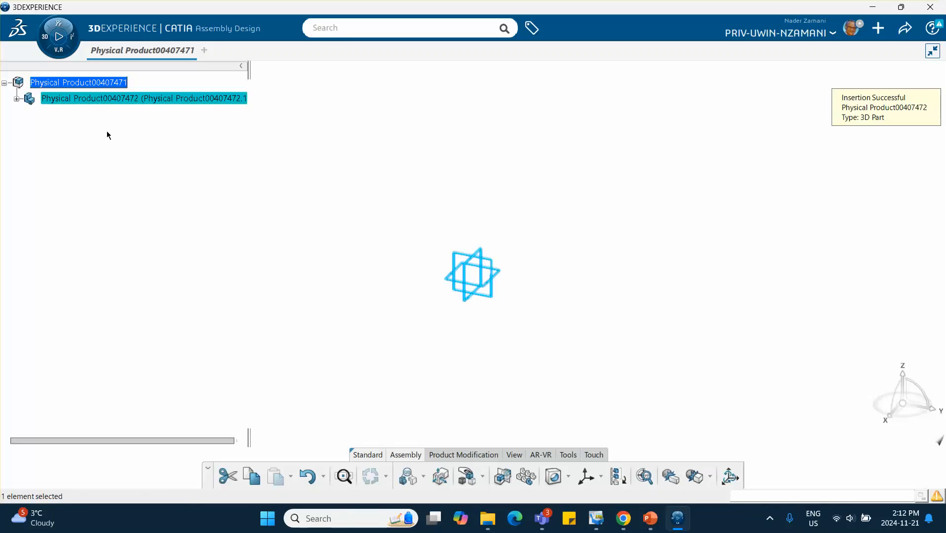
- Rename the new part's reference title and instance title by prefixing both with Base-
{"action": "right_click", "coordinate": [76, 101]}
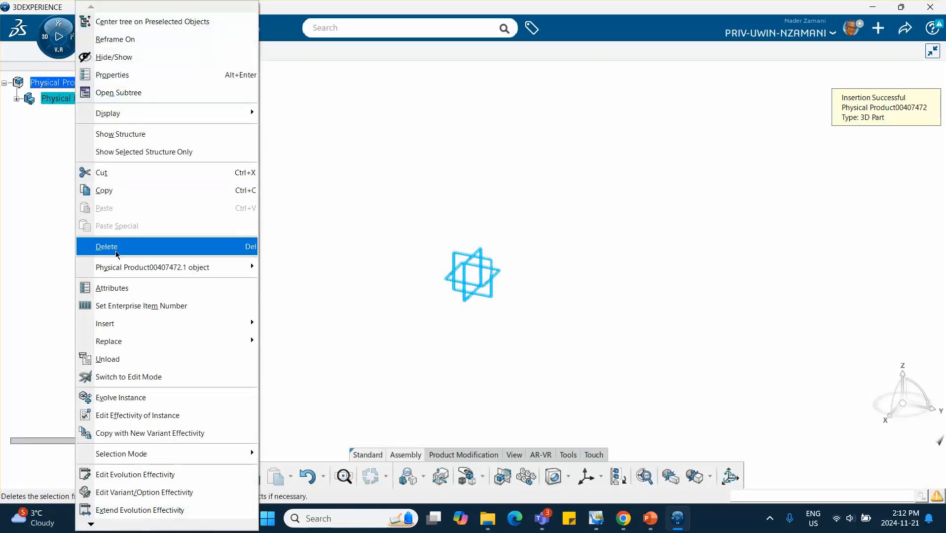
{"action": "left_click", "coordinate": [123, 76]}
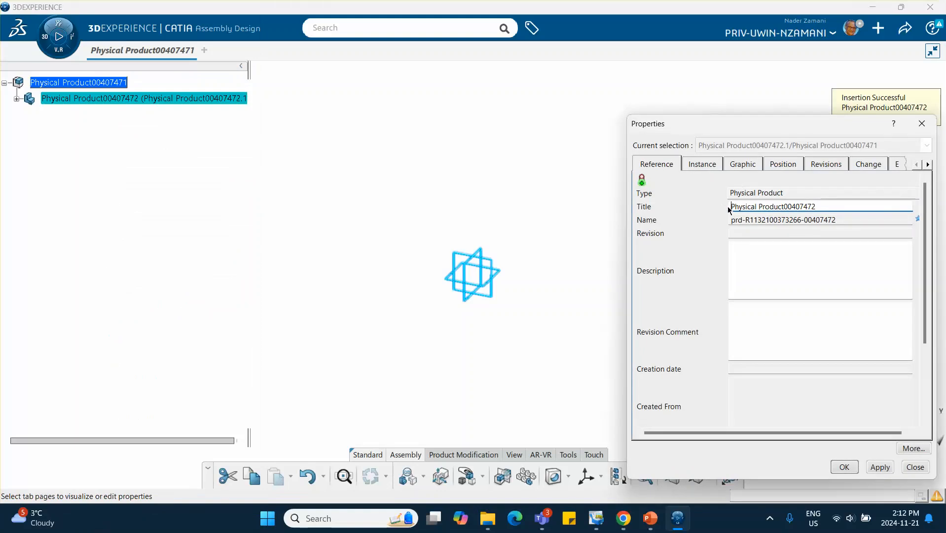
{"action": "left_click", "coordinate": [731, 206]}
{"action": "type", "text": "Base-"}
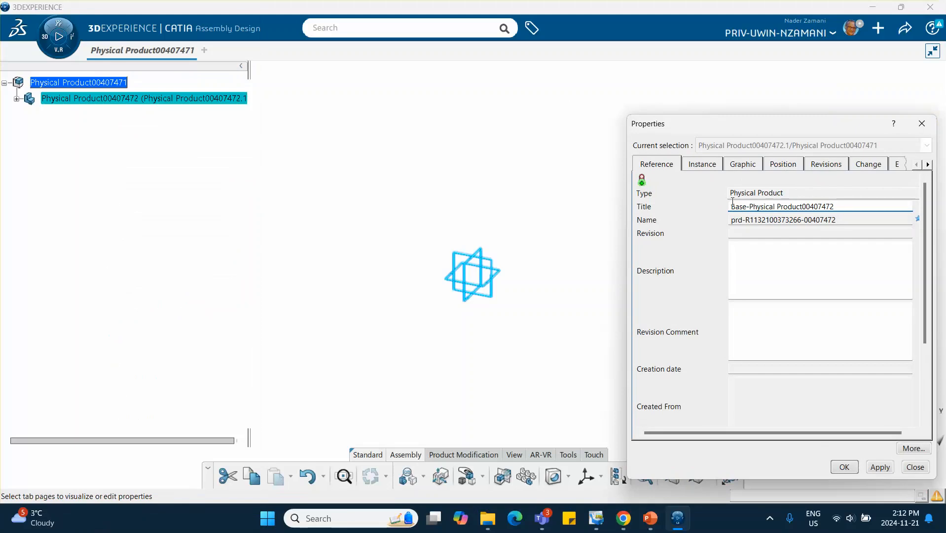
{"action": "left_click", "coordinate": [711, 165]}
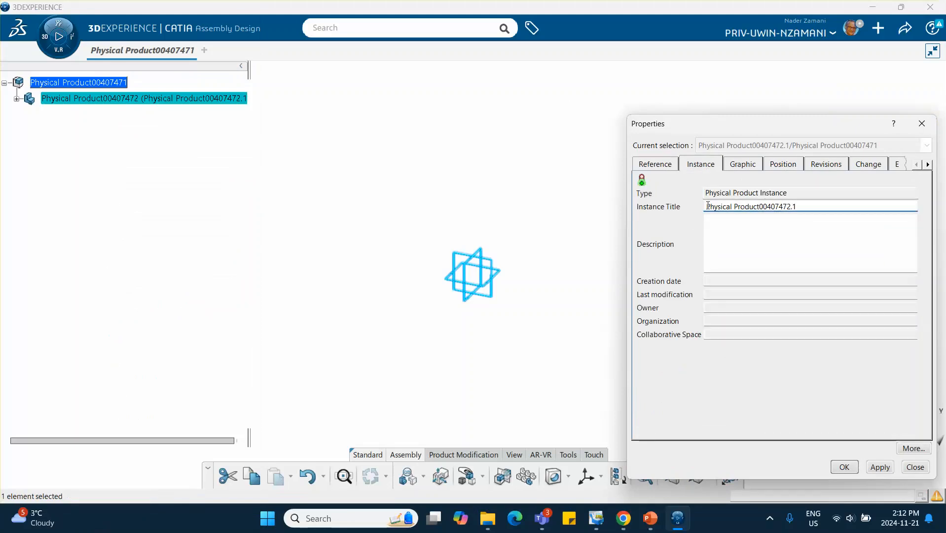
{"action": "left_click", "coordinate": [708, 206]}
{"action": "type", "text": "Base-"}
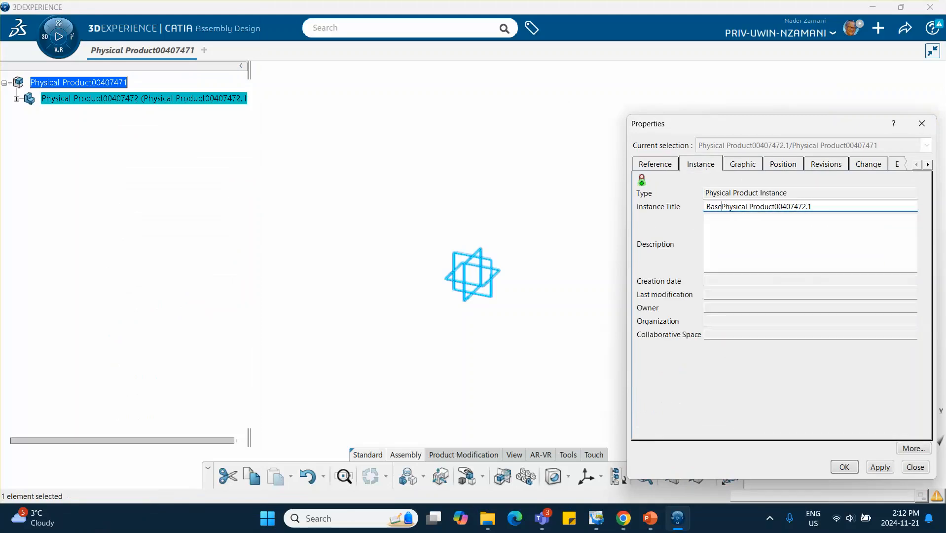
{"action": "left_click", "coordinate": [844, 466]}
- Open the Base part for editing, close the Make Service panel and narrow the specification tree
{"action": "left_click", "coordinate": [17, 99]}
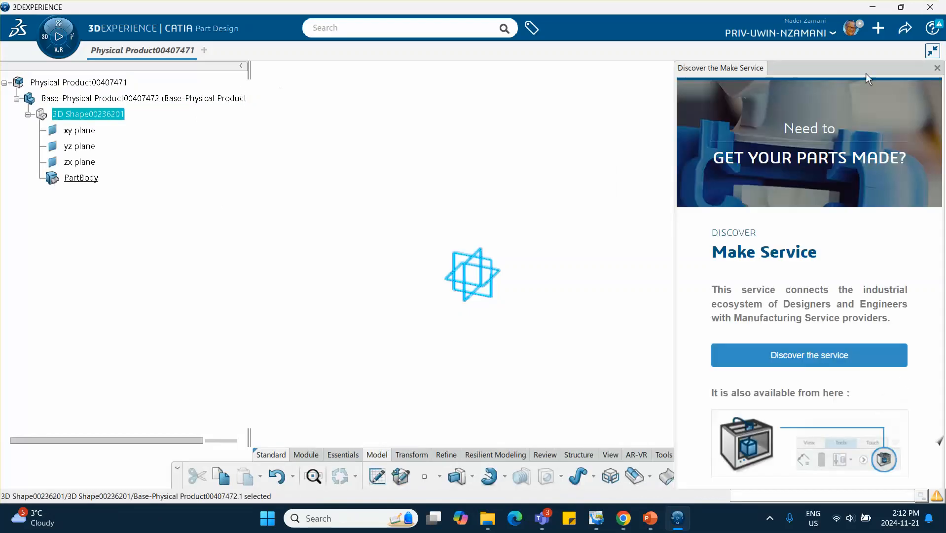
{"action": "left_click", "coordinate": [936, 69]}
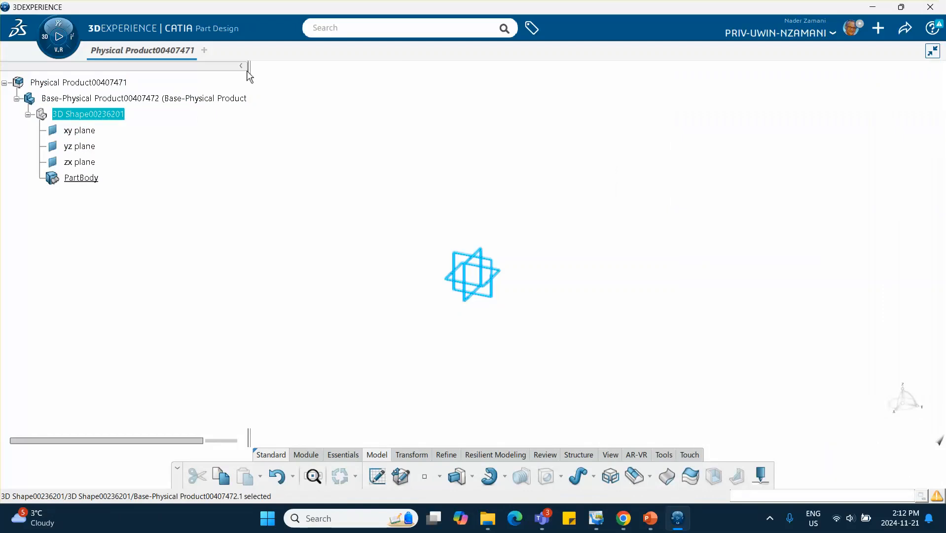
{"action": "left_click_drag", "start_coordinate": [249, 70], "coordinate": [163, 69]}
{"action": "left_click", "coordinate": [247, 128]}
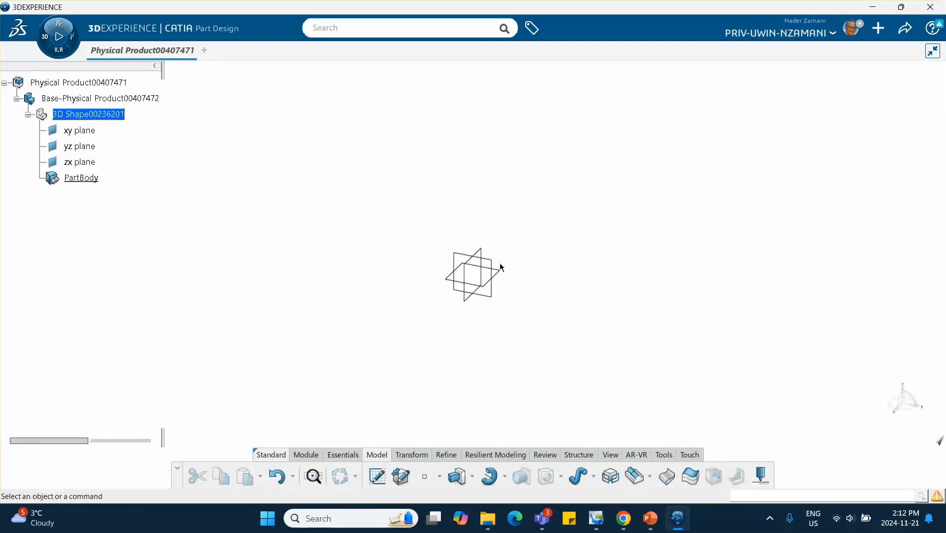
- Sketch a circle centred at the origin on the xy plane and constrain its radius to 1 in
{"action": "left_click", "coordinate": [503, 276]}
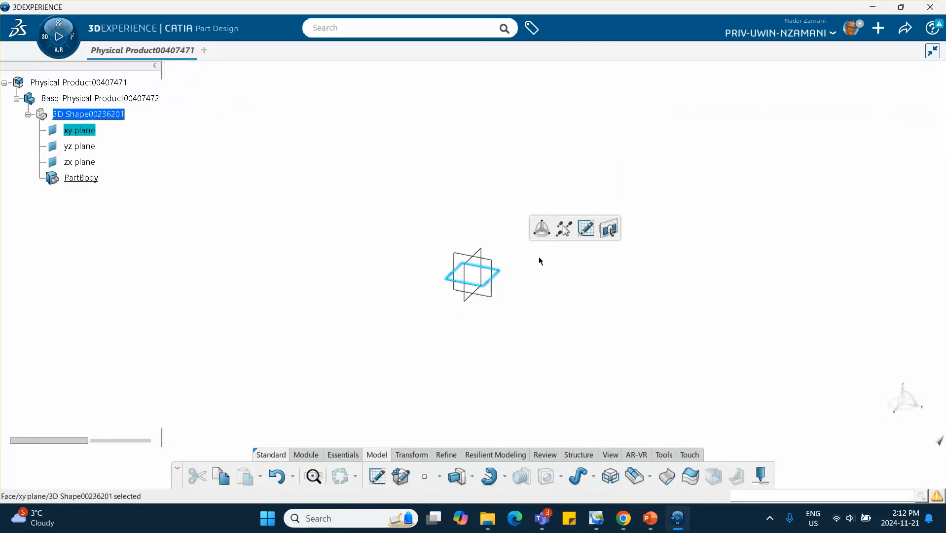
{"action": "left_click", "coordinate": [586, 227]}
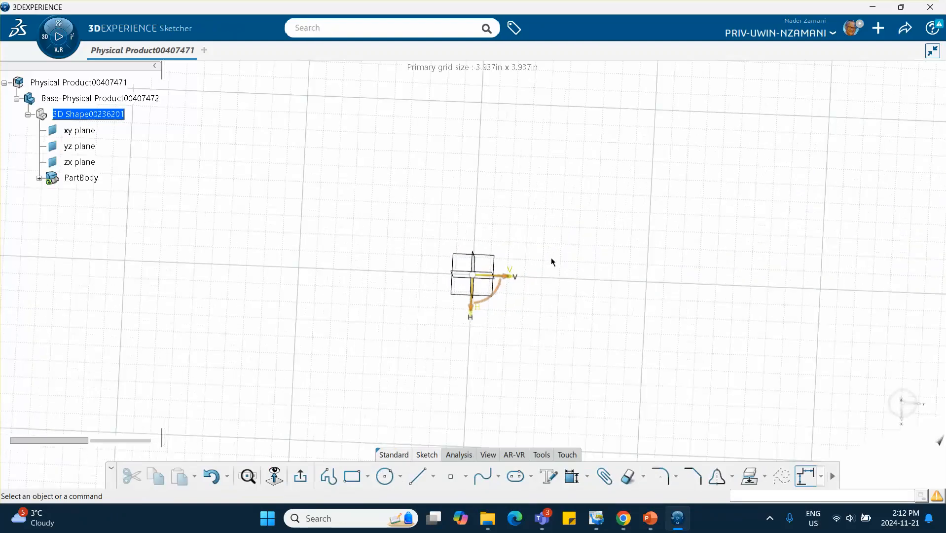
{"action": "left_click", "coordinate": [385, 476]}
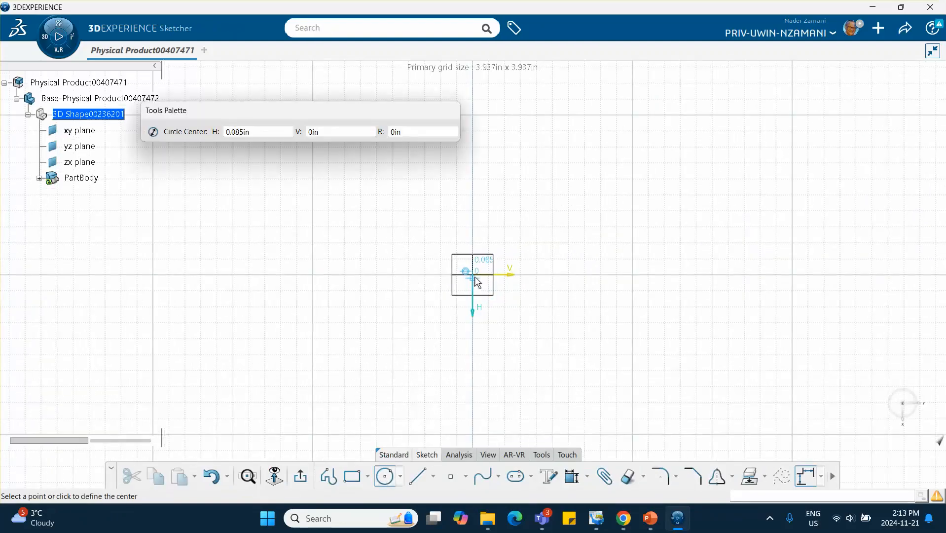
{"action": "left_click", "coordinate": [473, 275]}
{"action": "left_click", "coordinate": [516, 315]}
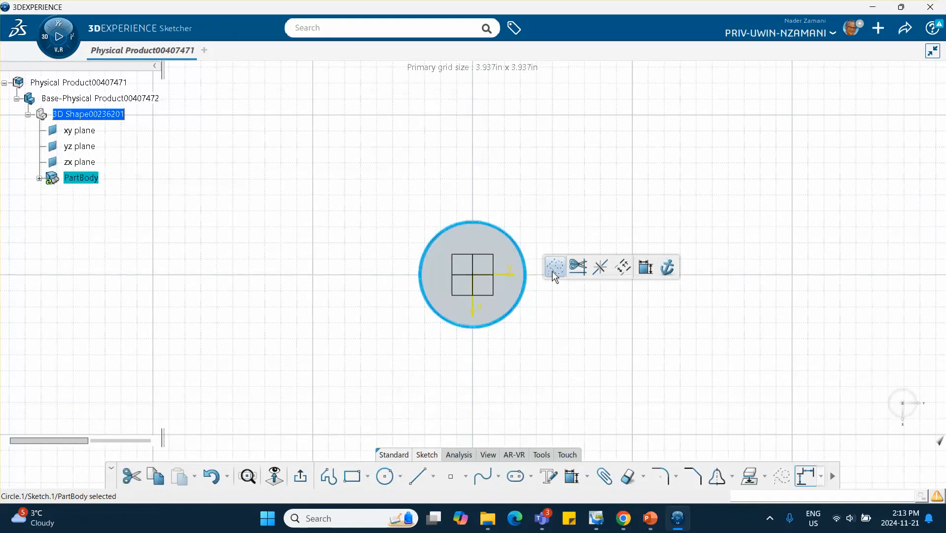
{"action": "left_click", "coordinate": [661, 266]}
{"action": "left_click", "coordinate": [600, 223]}
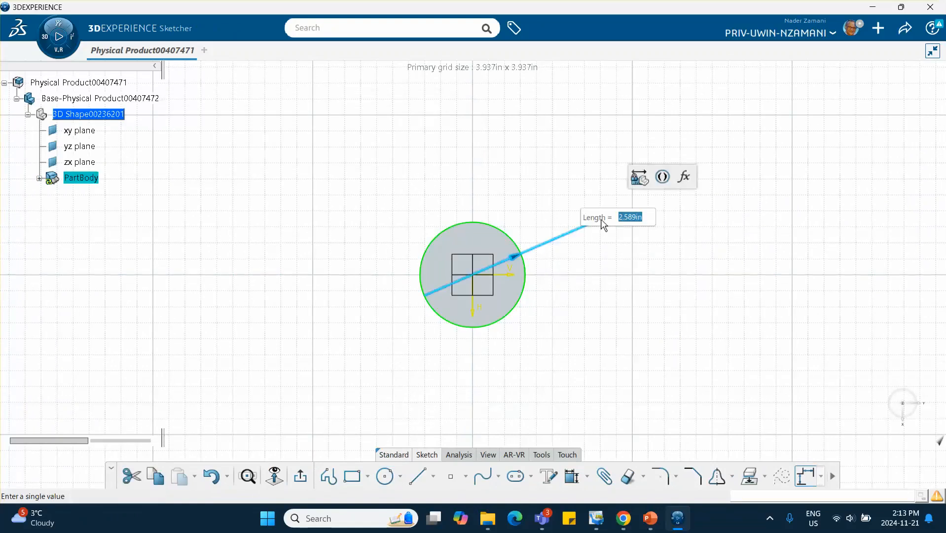
{"action": "type", "text": "1"}
{"action": "key", "text": "Return"}
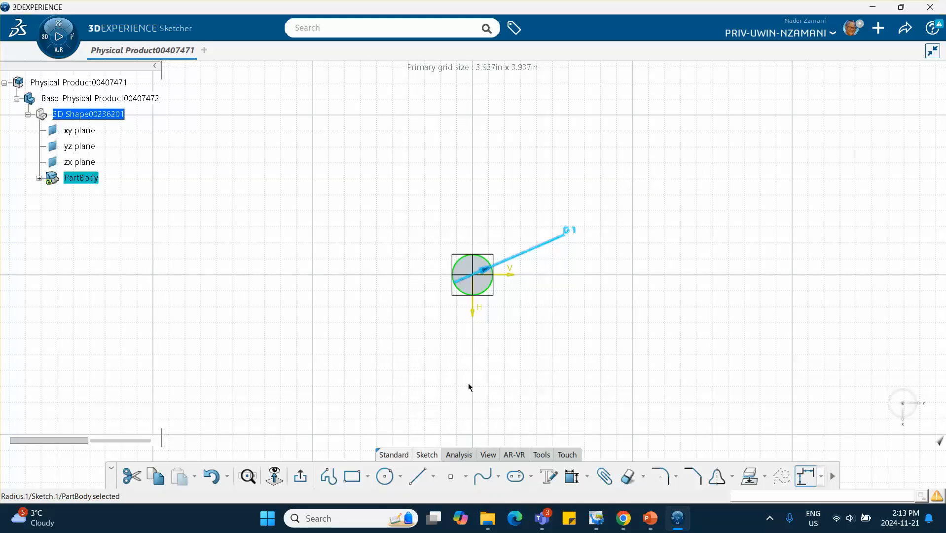
- Exit the sketch and extrude the circle 0.5 in
{"action": "left_click", "coordinate": [300, 474]}
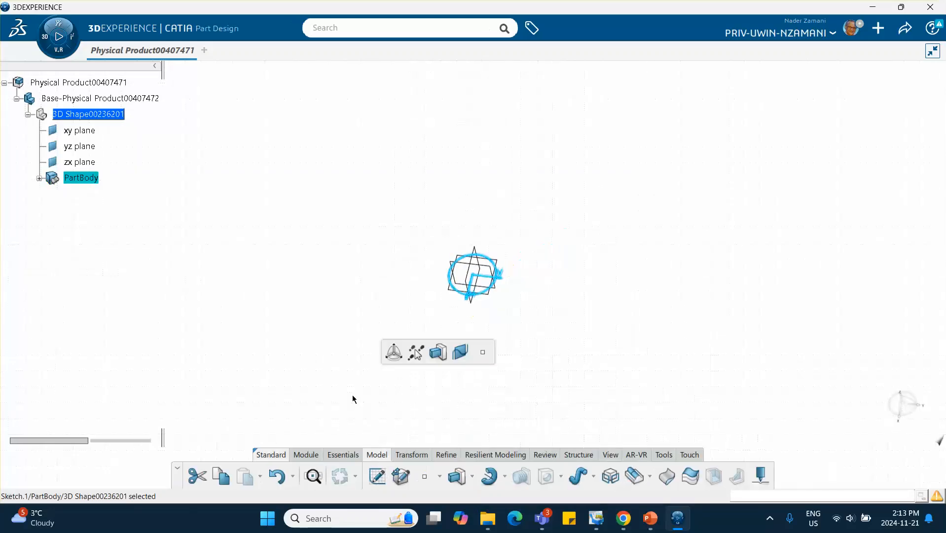
{"action": "left_click", "coordinate": [437, 352]}
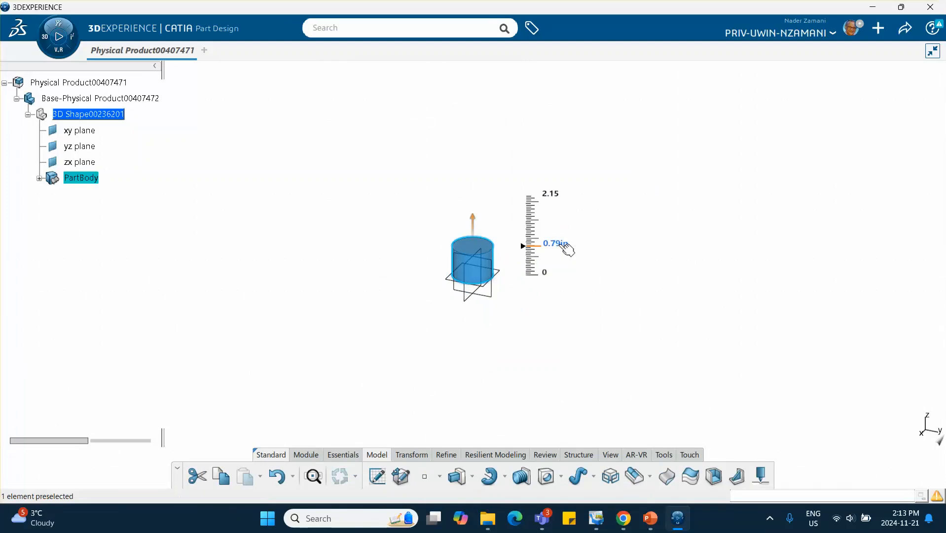
{"action": "left_click", "coordinate": [562, 244]}
{"action": "type", "text": "."}
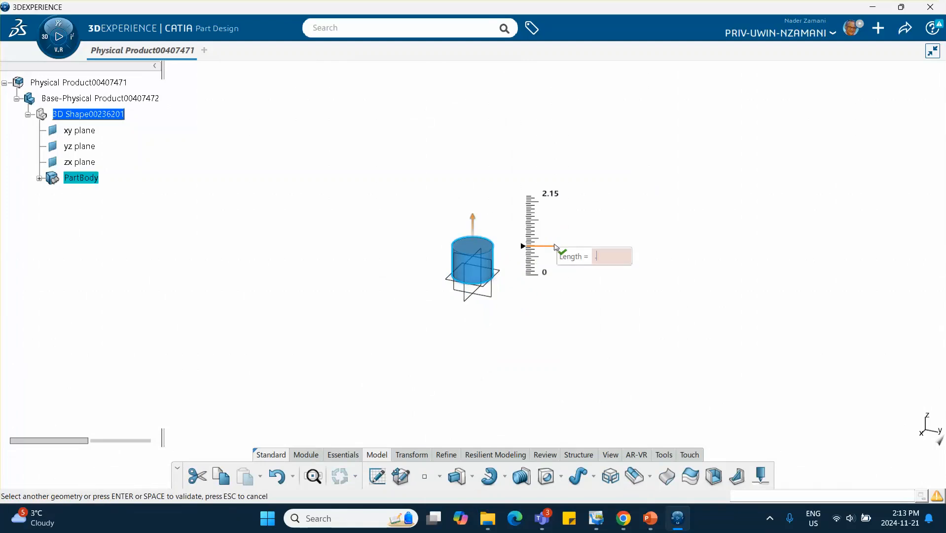
{"action": "type", "text": "5"}
{"action": "key", "text": "Return"}
{"action": "left_click", "coordinate": [600, 320]}
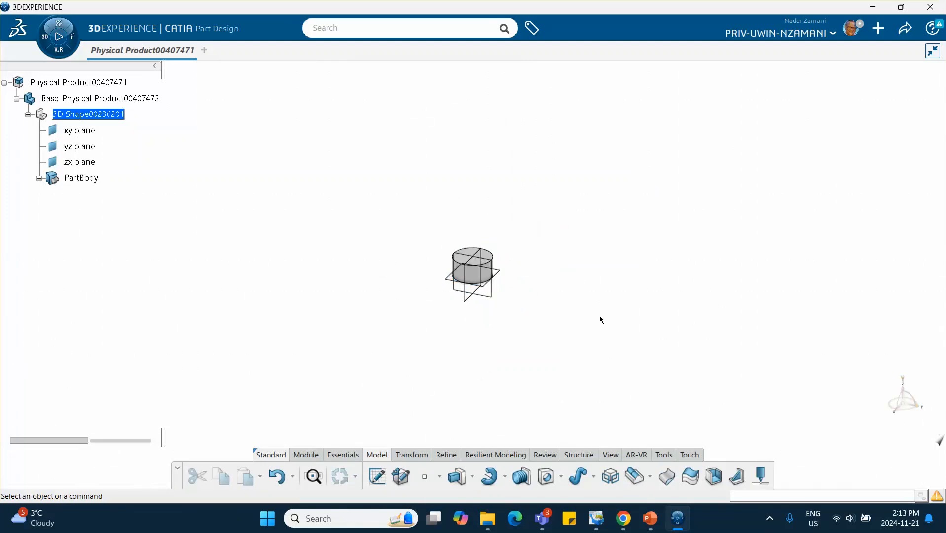
{"action": "middle_click_drag", "start_coordinate": [574, 299], "coordinate": [557, 320]}
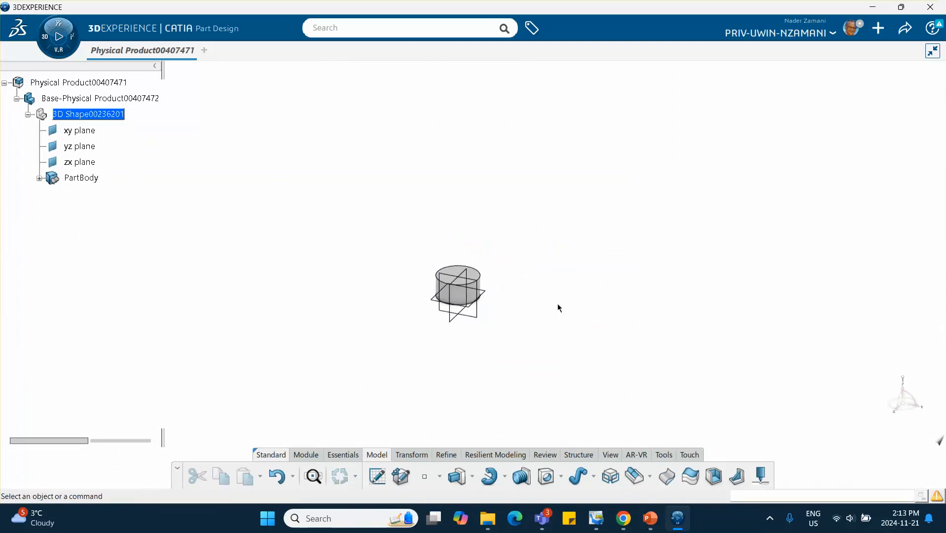
- Return to the root product and insert another new part under it
{"action": "double_click", "coordinate": [79, 83]}
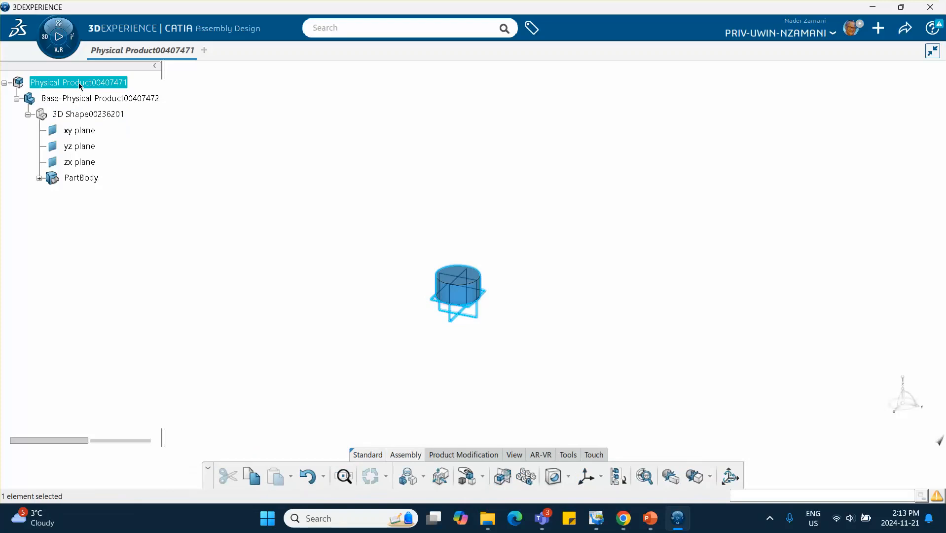
{"action": "right_click", "coordinate": [80, 85]}
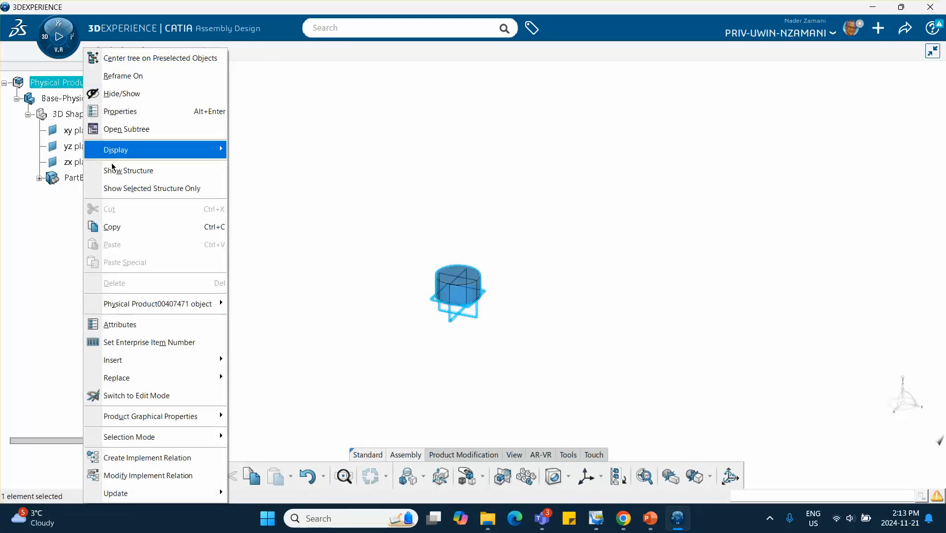
{"action": "mouse_move", "coordinate": [127, 359]}
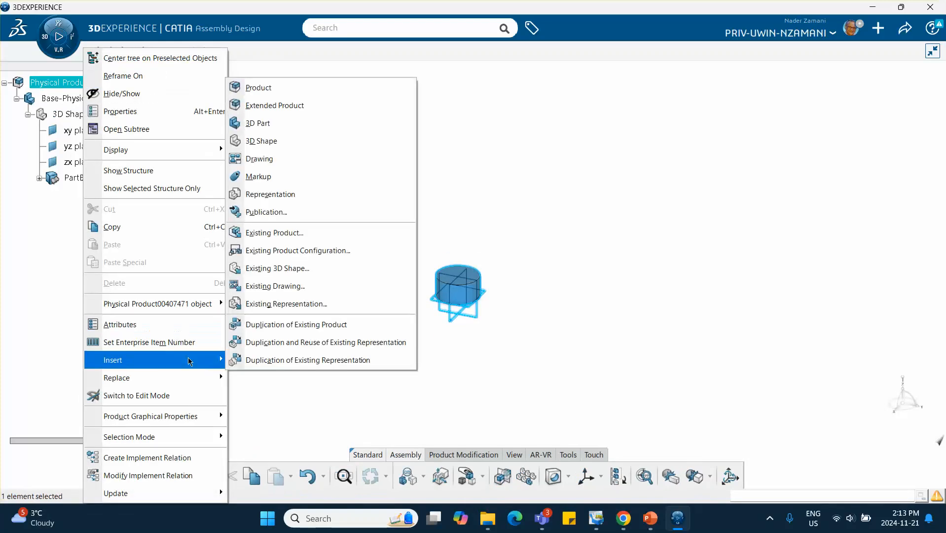
{"action": "left_click", "coordinate": [283, 131]}
- Rename the second part's instance title and reference title by prefixing both with Arm-
{"action": "right_click", "coordinate": [83, 193]}
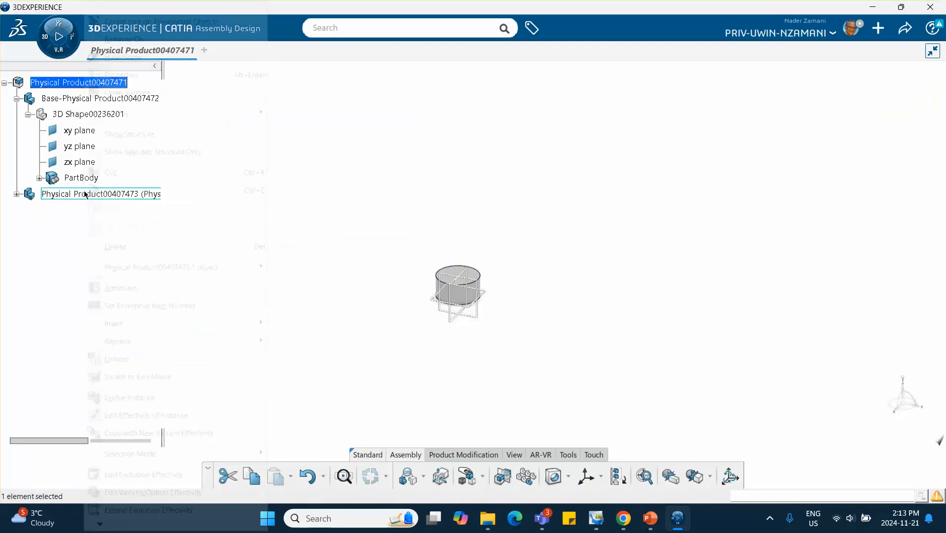
{"action": "left_click", "coordinate": [124, 74]}
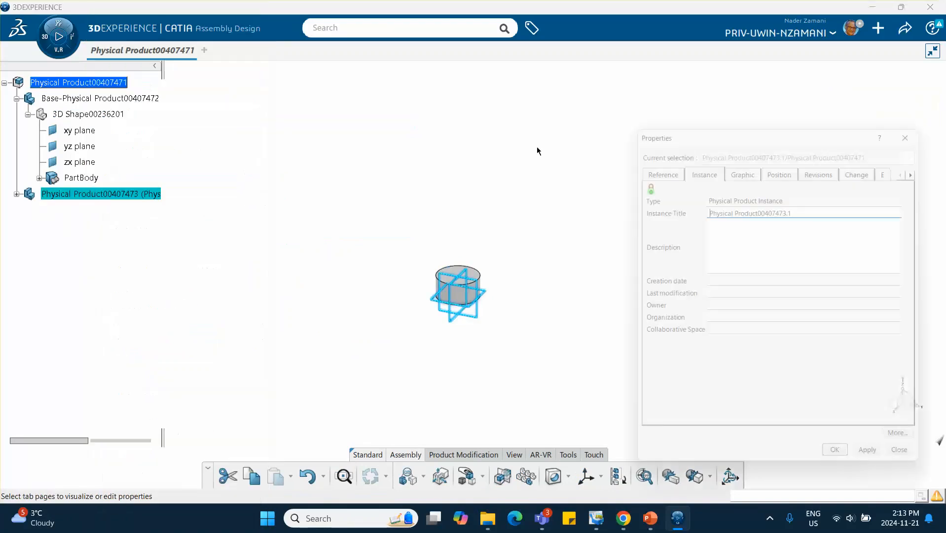
{"action": "left_click", "coordinate": [706, 206]}
{"action": "type", "text": "Arm"}
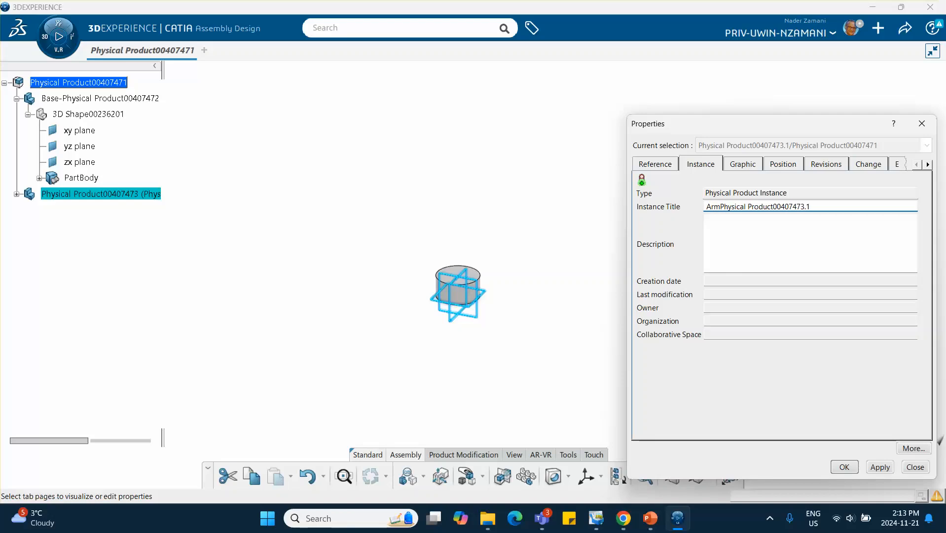
{"action": "type", "text": "-"}
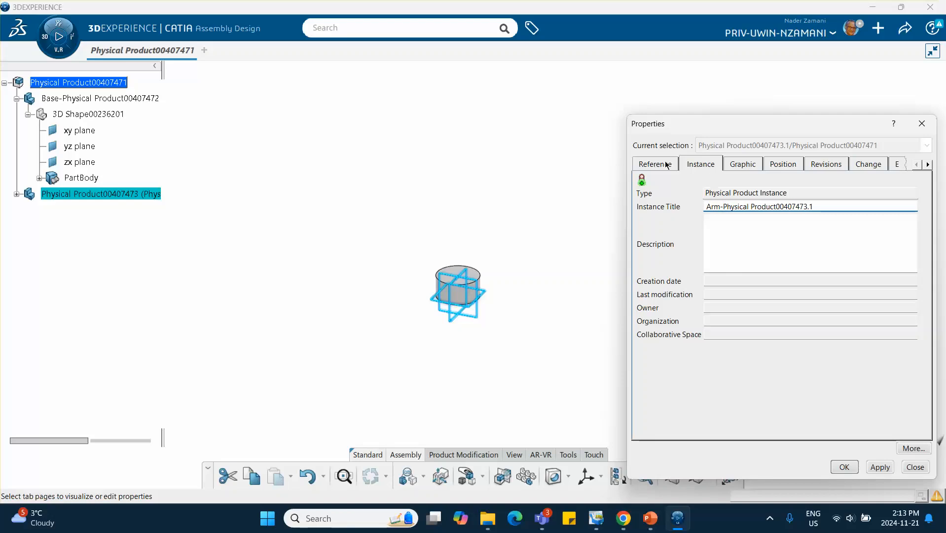
{"action": "left_click", "coordinate": [649, 168]}
{"action": "left_click", "coordinate": [730, 207]}
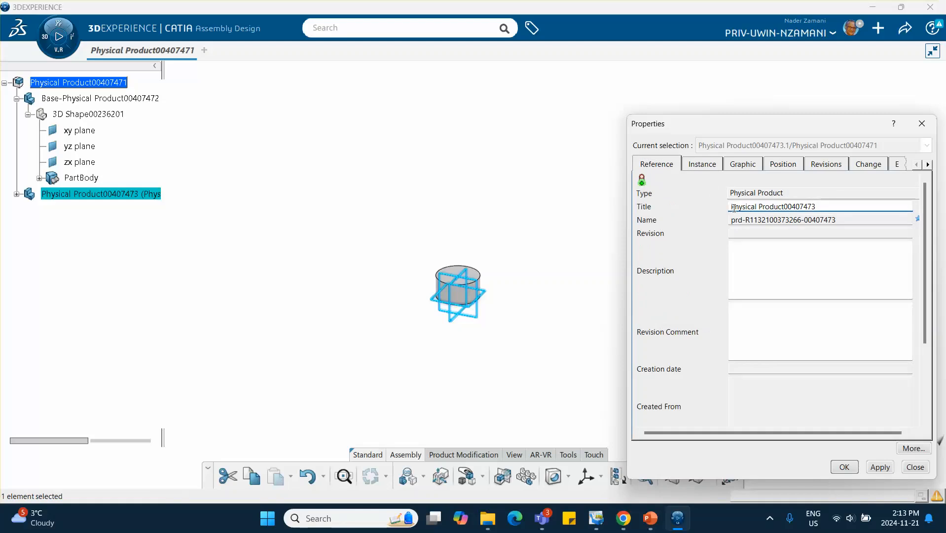
{"action": "type", "text": "Arm-"}
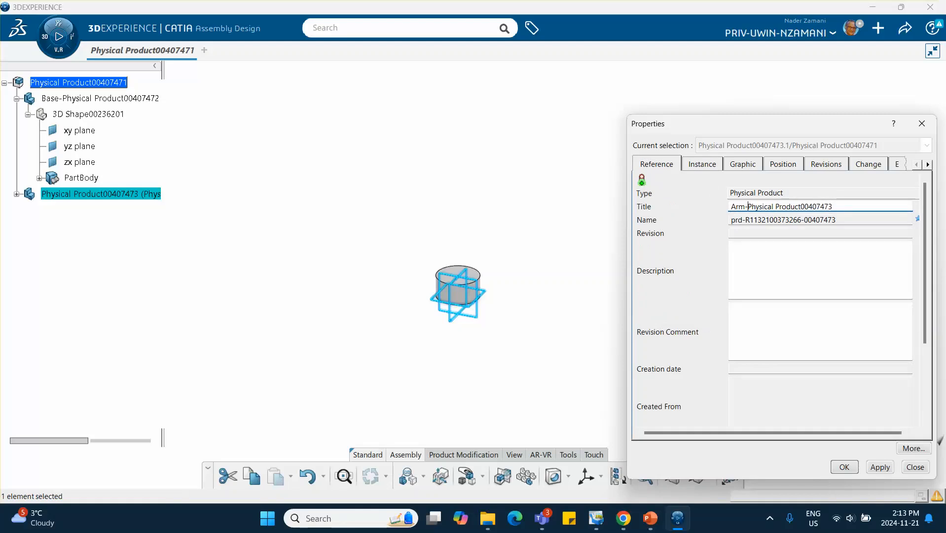
{"action": "left_click", "coordinate": [843, 466]}
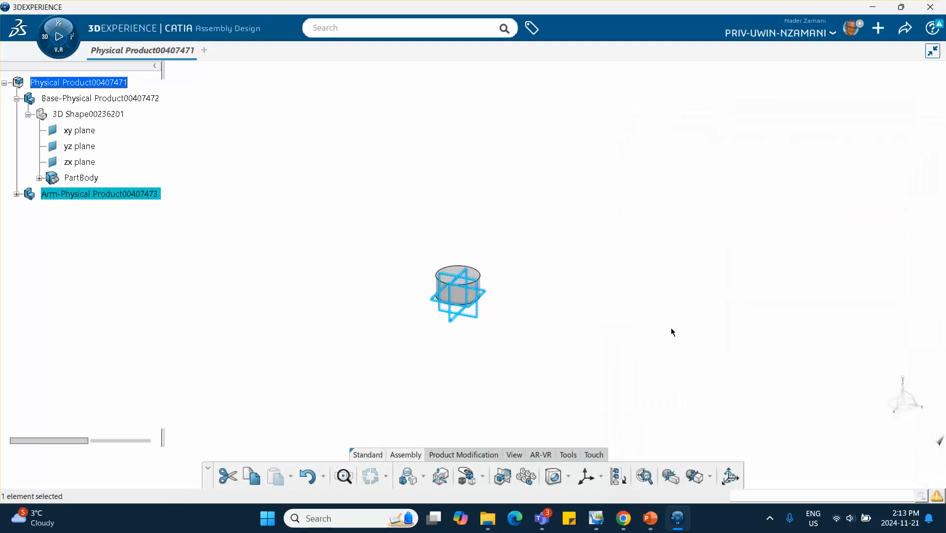
- Activate the Arm part for editing and start a new sketch on the base's top face
{"action": "left_click", "coordinate": [17, 194]}
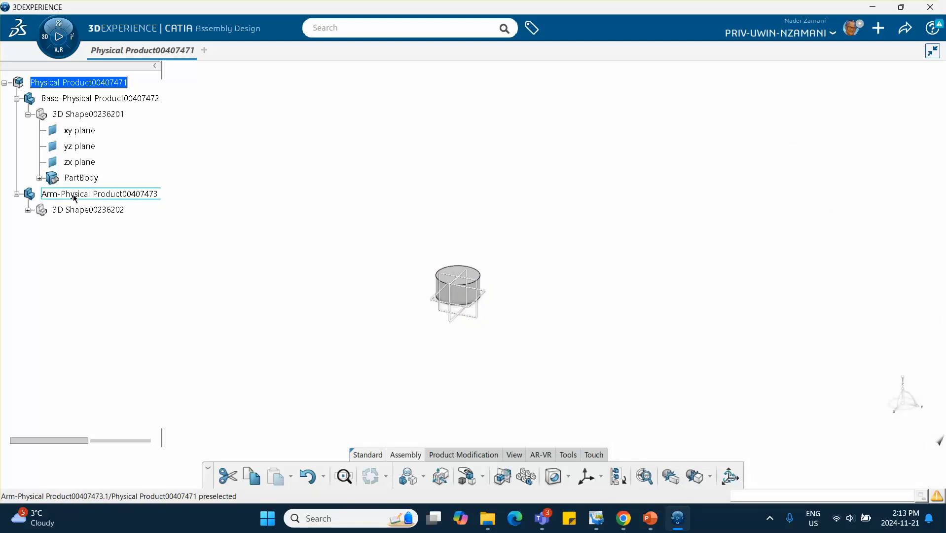
{"action": "double_click", "coordinate": [96, 211]}
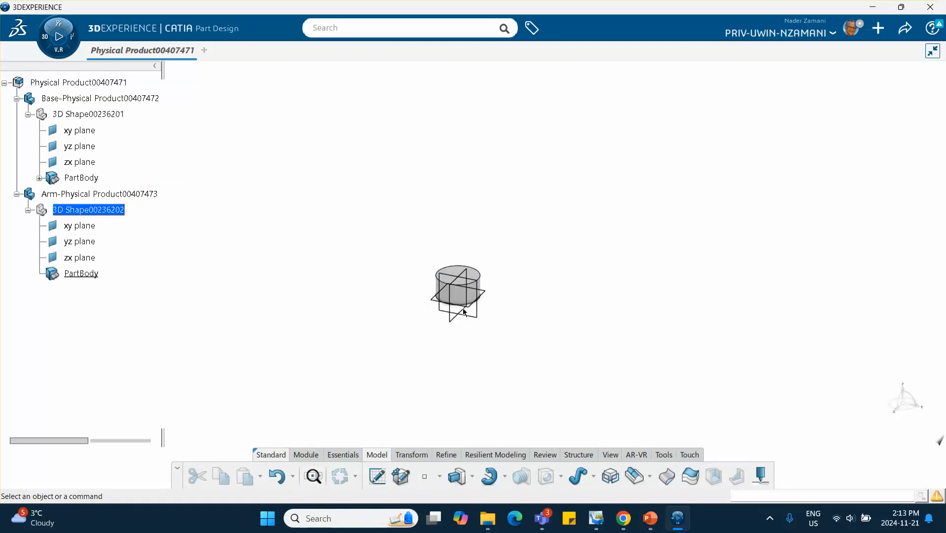
{"action": "left_click", "coordinate": [490, 293]}
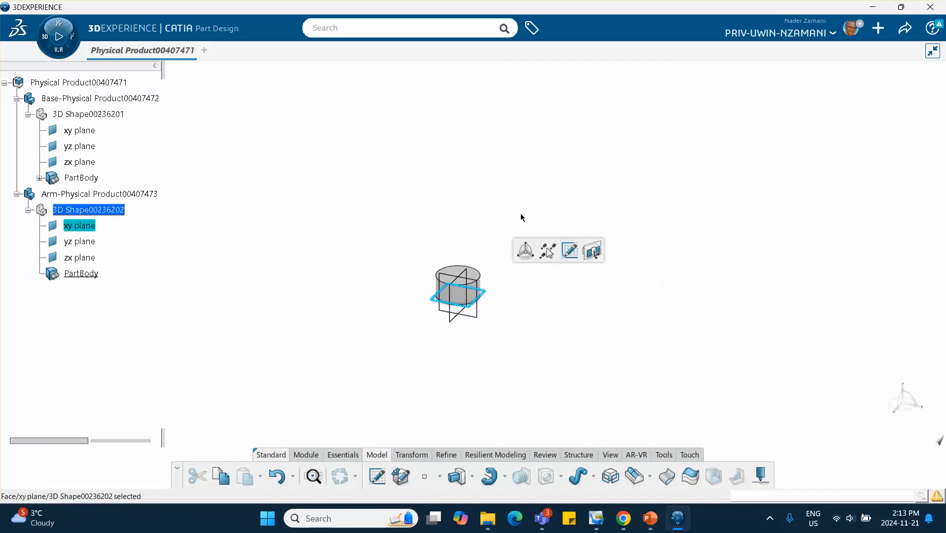
{"action": "left_click", "coordinate": [505, 225]}
{"action": "middle_click_drag", "start_coordinate": [506, 225], "coordinate": [473, 160]}
{"action": "left_click", "coordinate": [492, 311]}
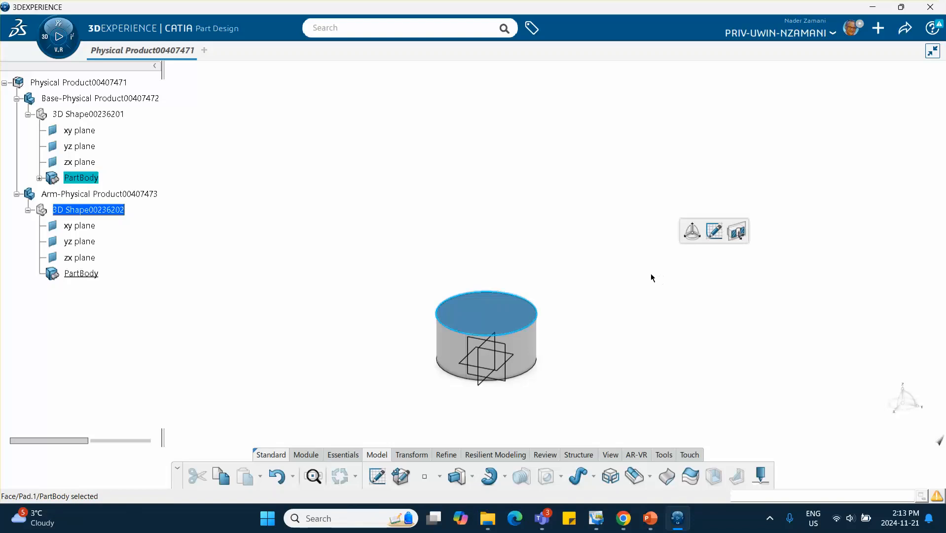
{"action": "left_click", "coordinate": [715, 231]}
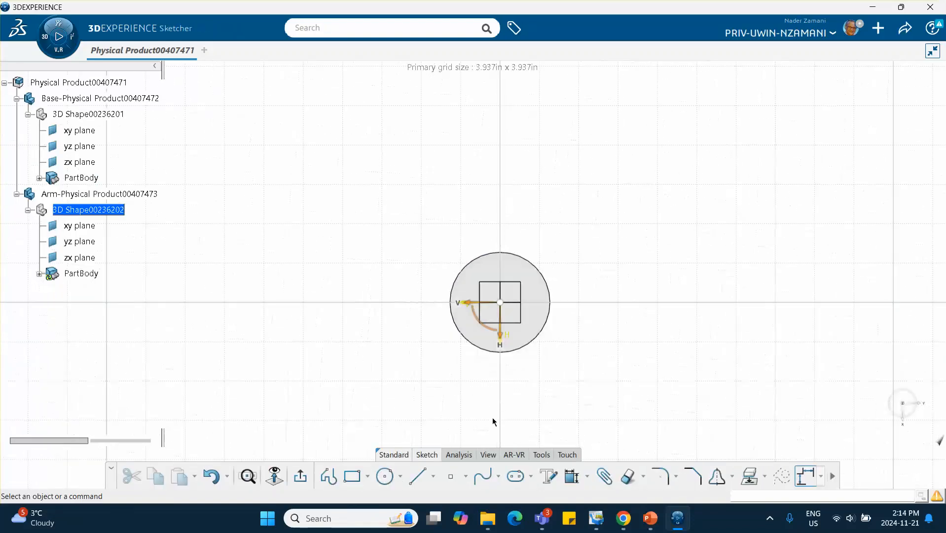
- Sketch a circle centred at the origin and constrain its diameter to 0.5 in
{"action": "left_click", "coordinate": [385, 476]}
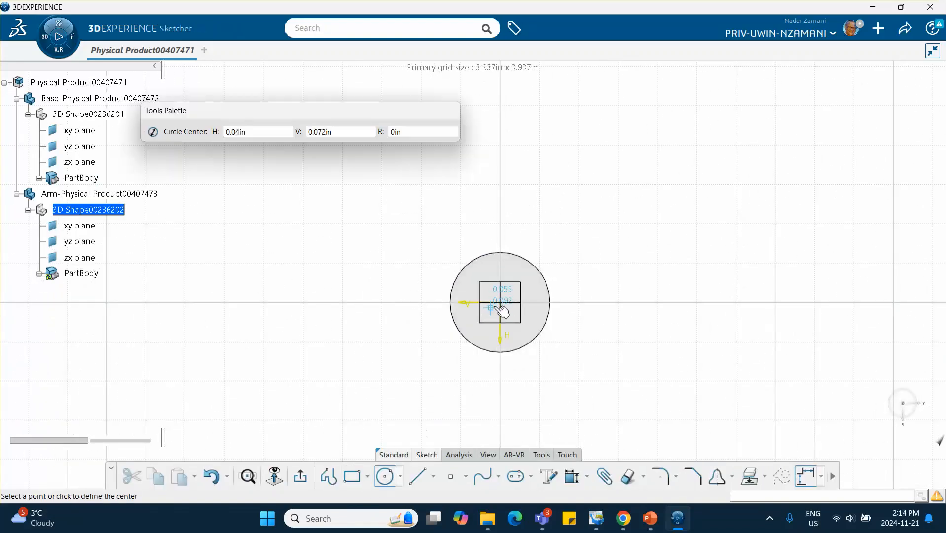
{"action": "left_click", "coordinate": [499, 301]}
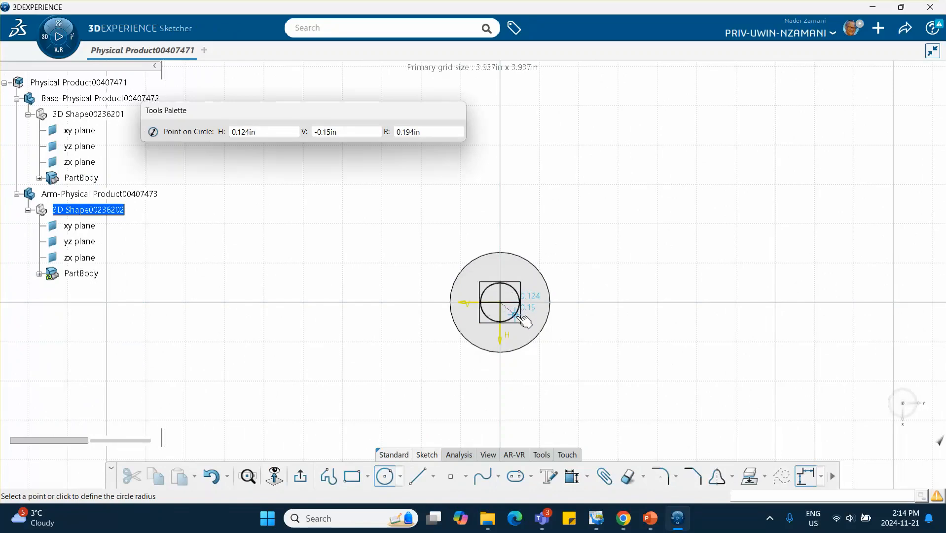
{"action": "left_click", "coordinate": [515, 313]}
{"action": "left_click", "coordinate": [641, 272]}
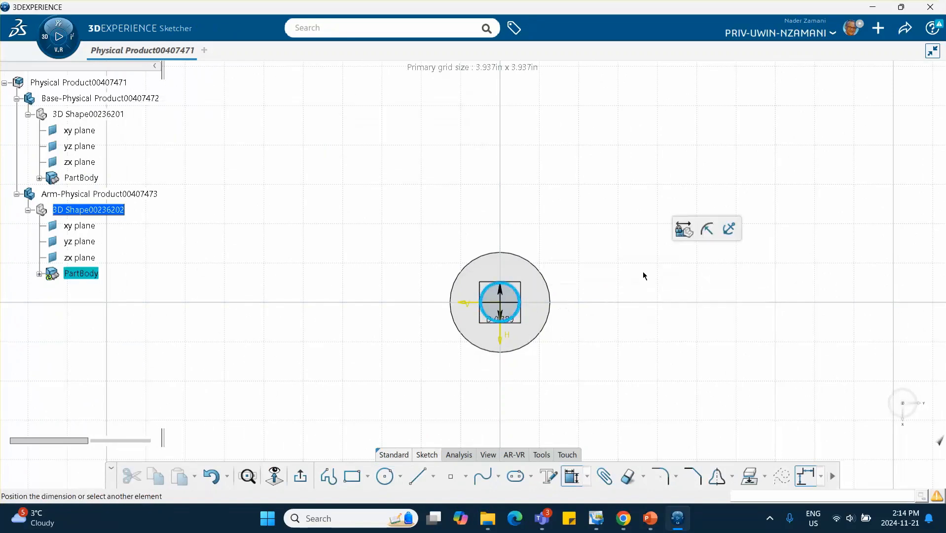
{"action": "left_click", "coordinate": [632, 216]}
{"action": "type", "text": "0.5"}
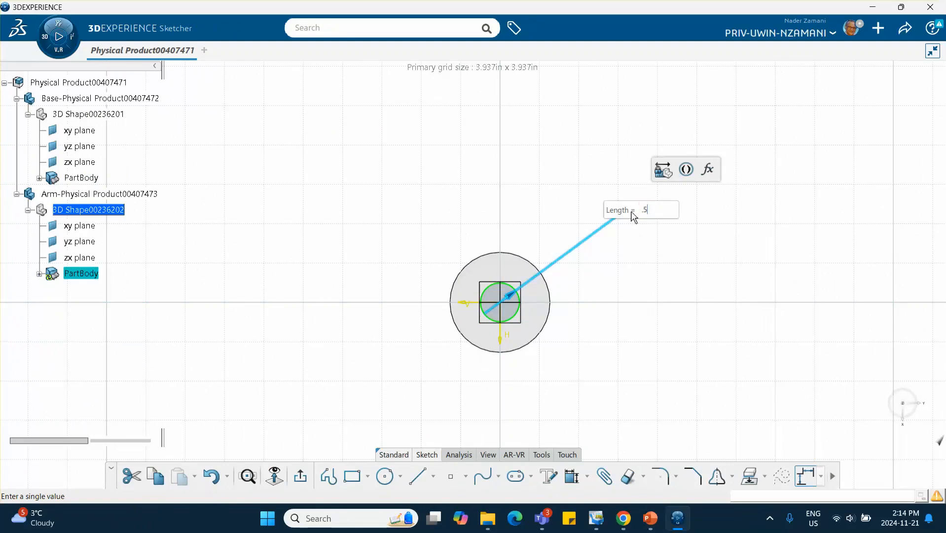
{"action": "key", "text": "Return"}
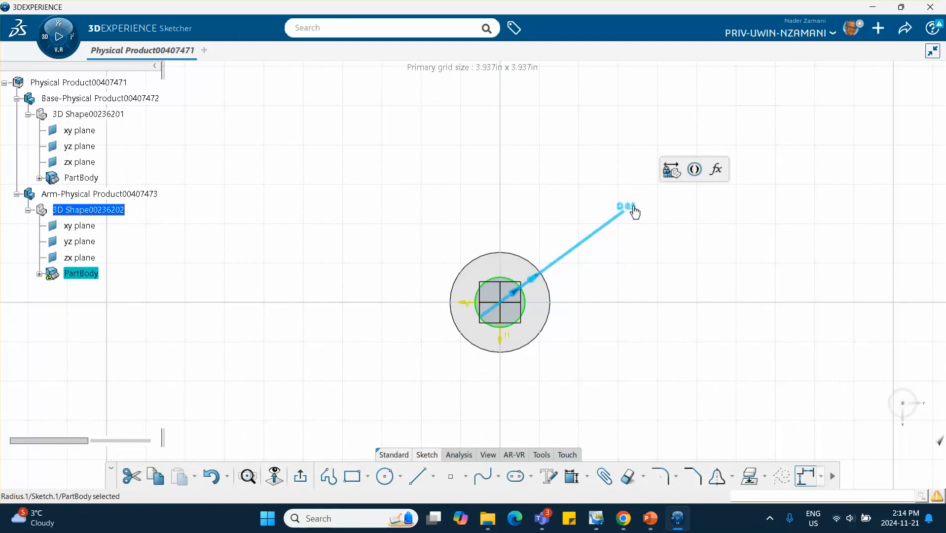
{"action": "left_click", "coordinate": [634, 227]}
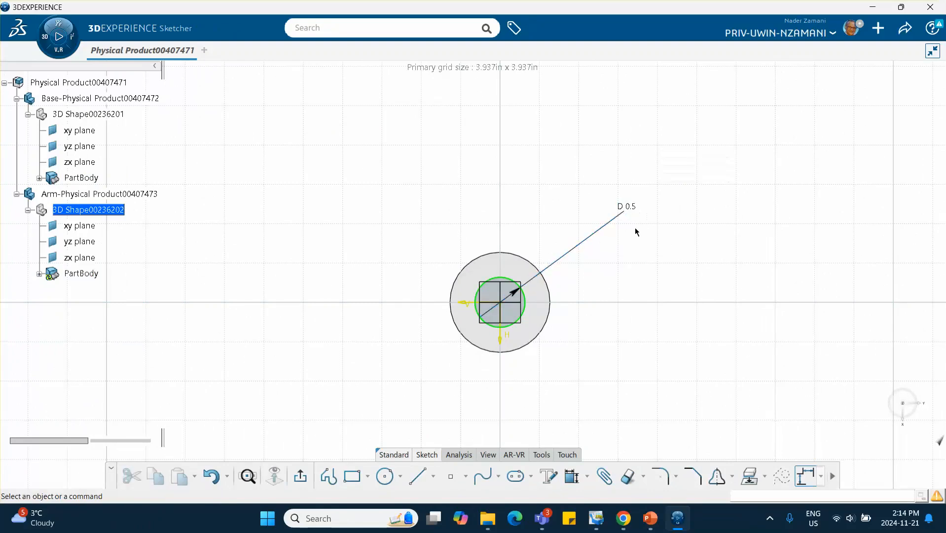
- Exit the sketch and pad the circle, reversing the direction upward and setting the length to 1 in
{"action": "left_click", "coordinate": [309, 477]}
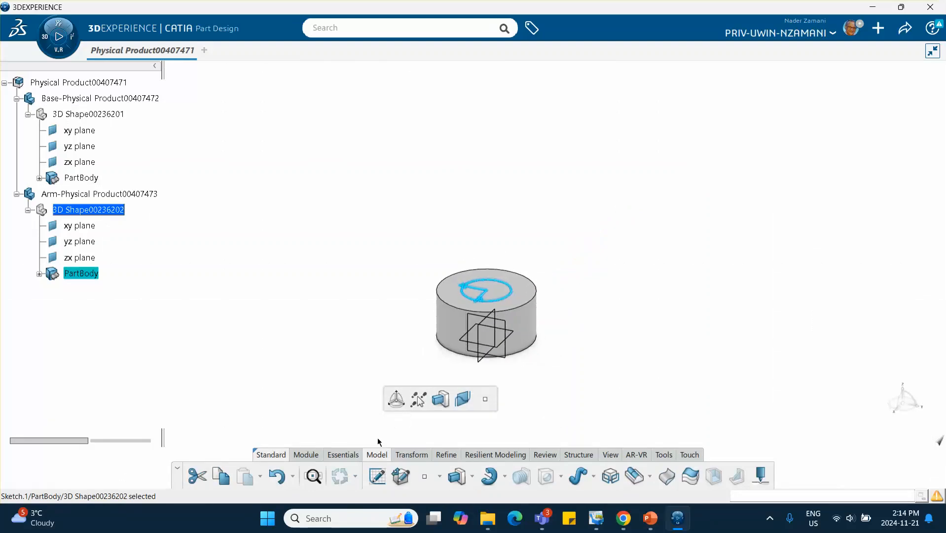
{"action": "left_click", "coordinate": [440, 399]}
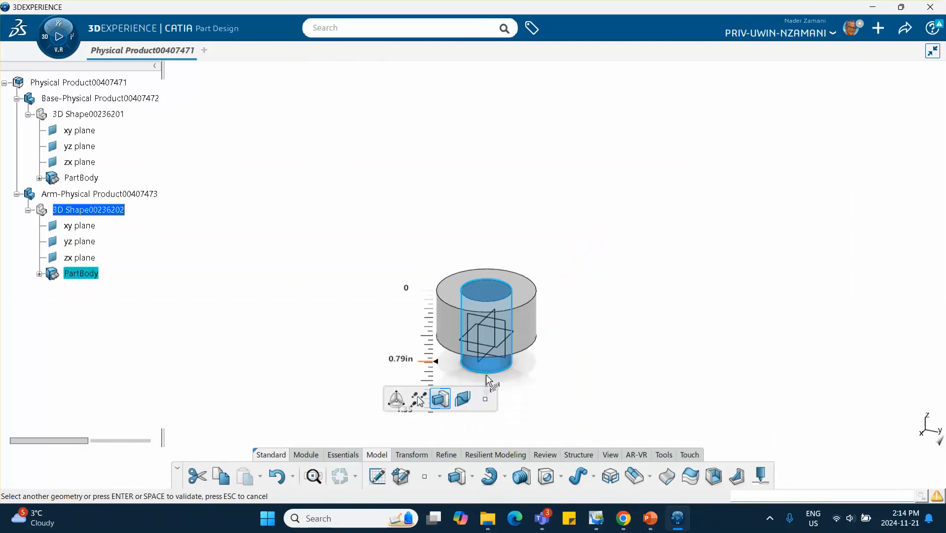
{"action": "left_click", "coordinate": [437, 364]}
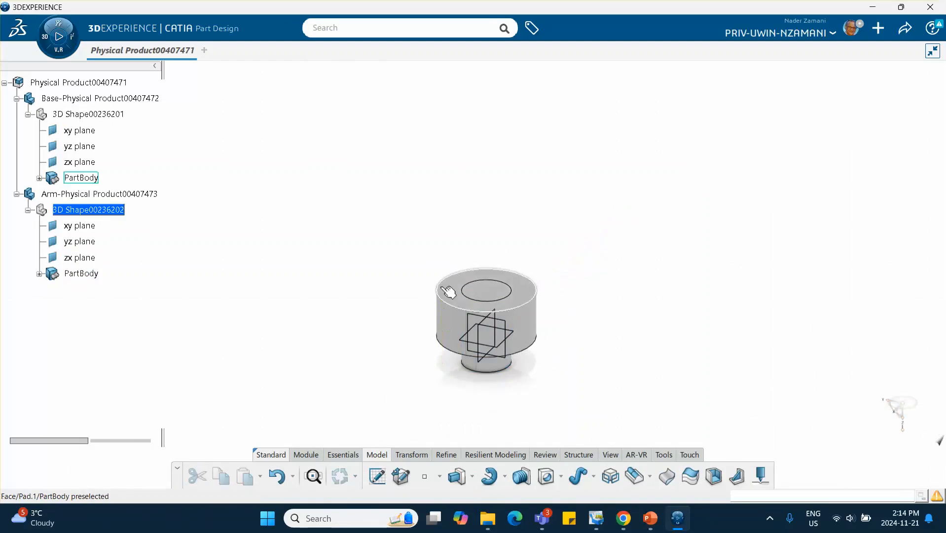
{"action": "double_click", "coordinate": [494, 366]}
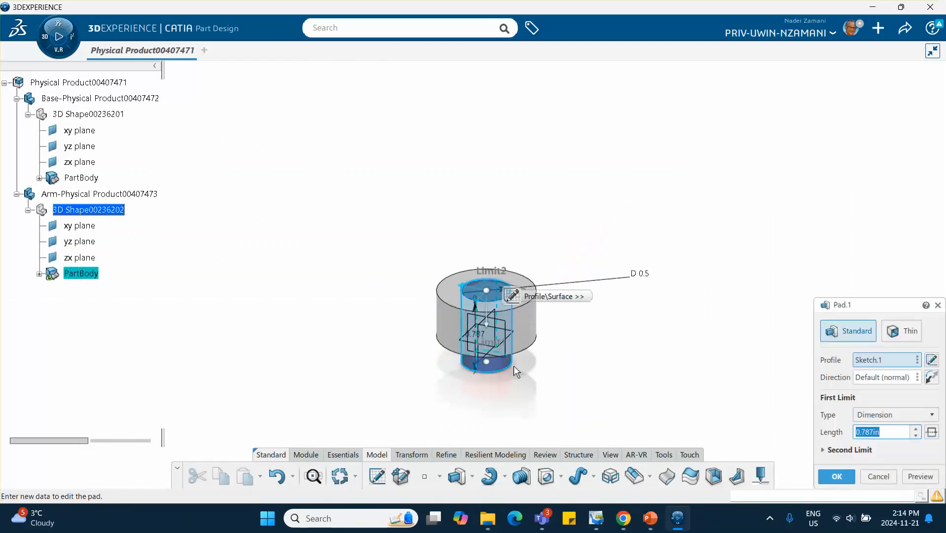
{"action": "left_click", "coordinate": [932, 376]}
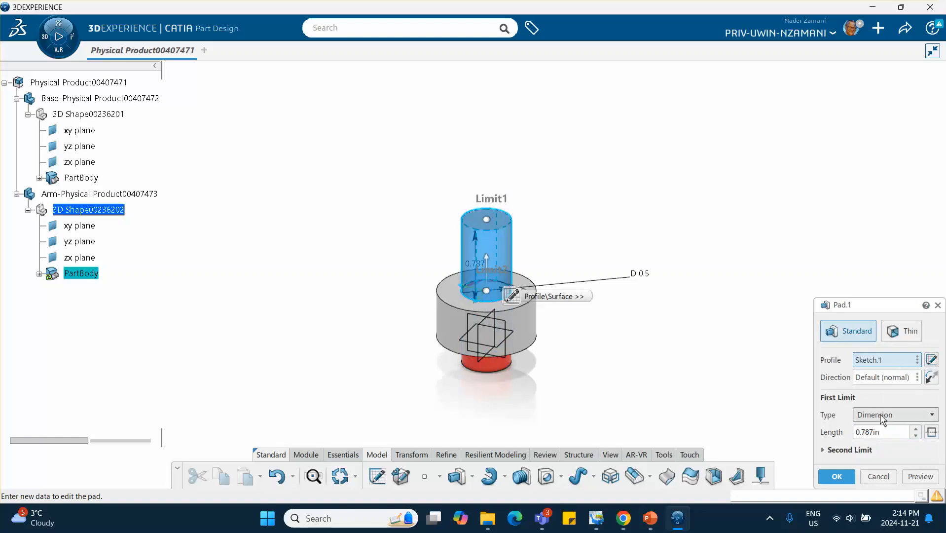
{"action": "double_click", "coordinate": [880, 431]}
{"action": "type", "text": "1"}
{"action": "left_click", "coordinate": [837, 476]}
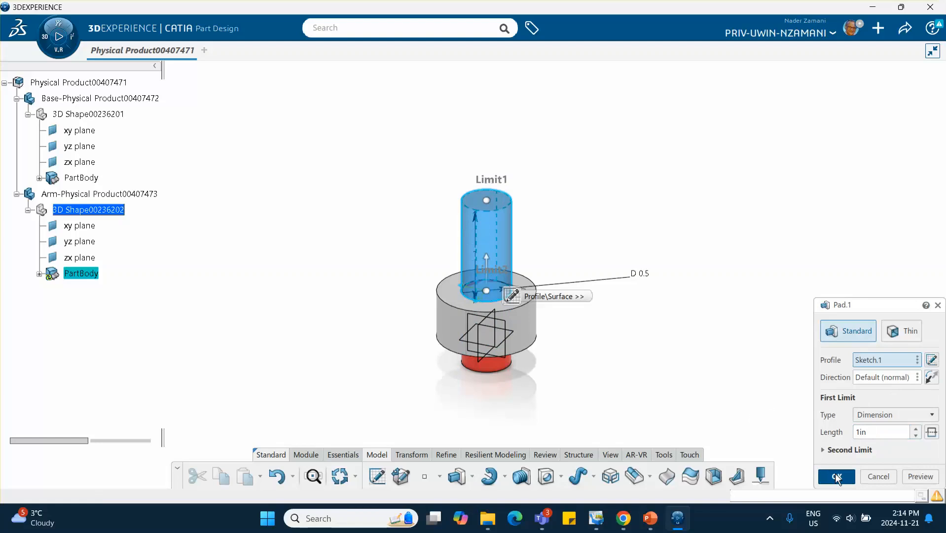
- Switch to PowerPoint to check the reference mechanism slide, then return to CATIA
{"action": "middle_click_drag", "start_coordinate": [628, 387], "coordinate": [639, 336]}
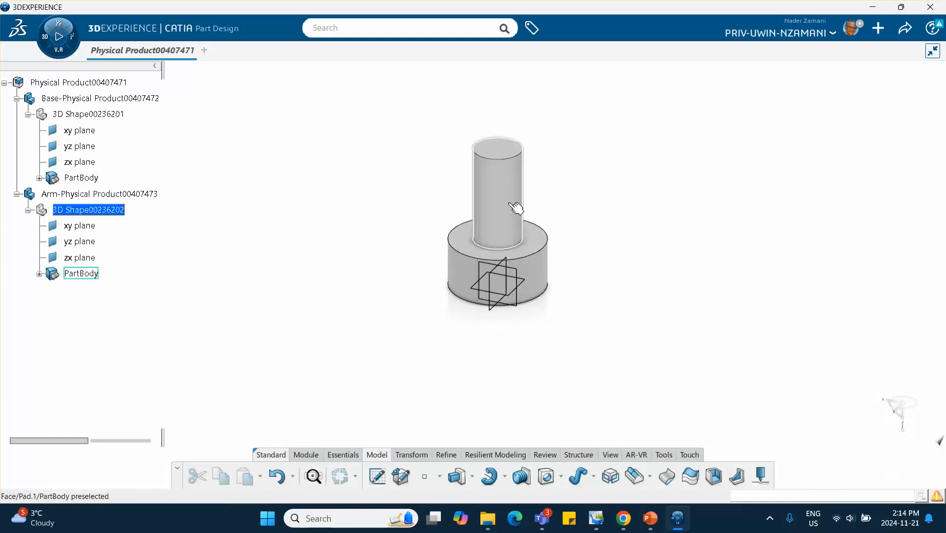
{"action": "left_click", "coordinate": [650, 521]}
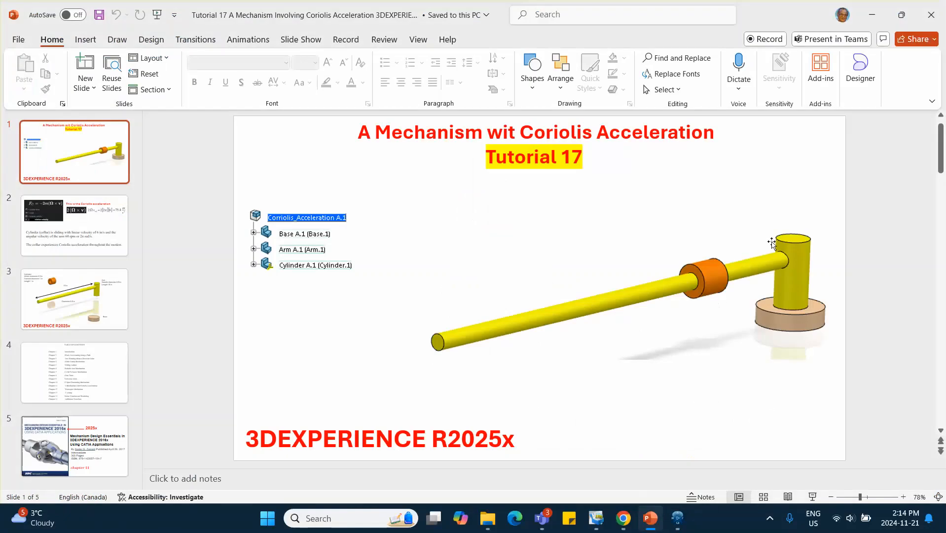
{"action": "left_click", "coordinate": [872, 15]}
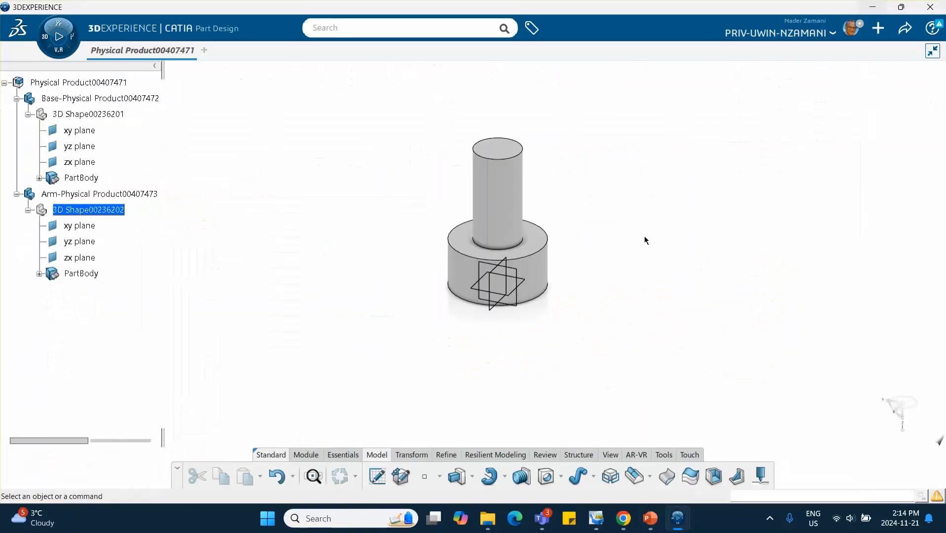
- Sketch a circle on the yz plane centred on the shaft about 0.87 in up, with diameter 0.5 in
{"action": "left_click", "coordinate": [515, 272]}
{"action": "left_click", "coordinate": [598, 225]}
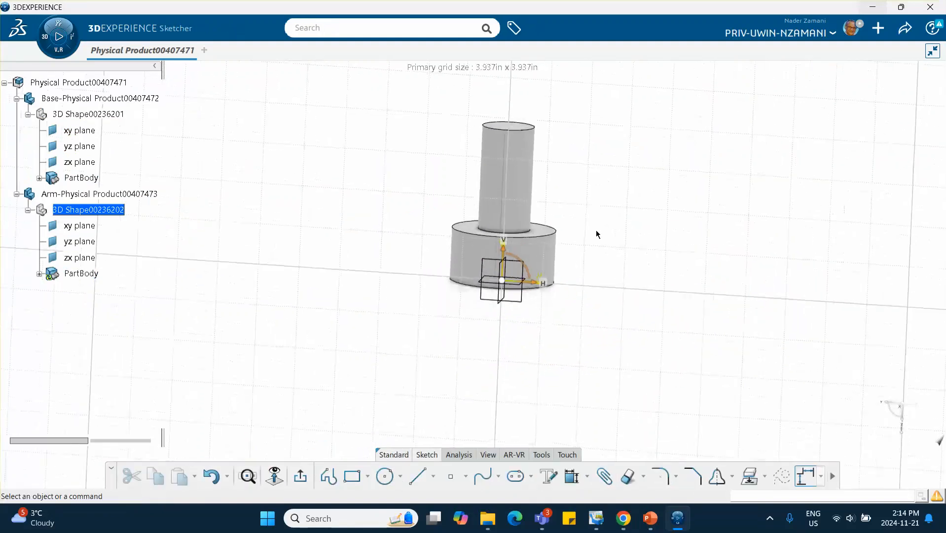
{"action": "left_click", "coordinate": [386, 476]}
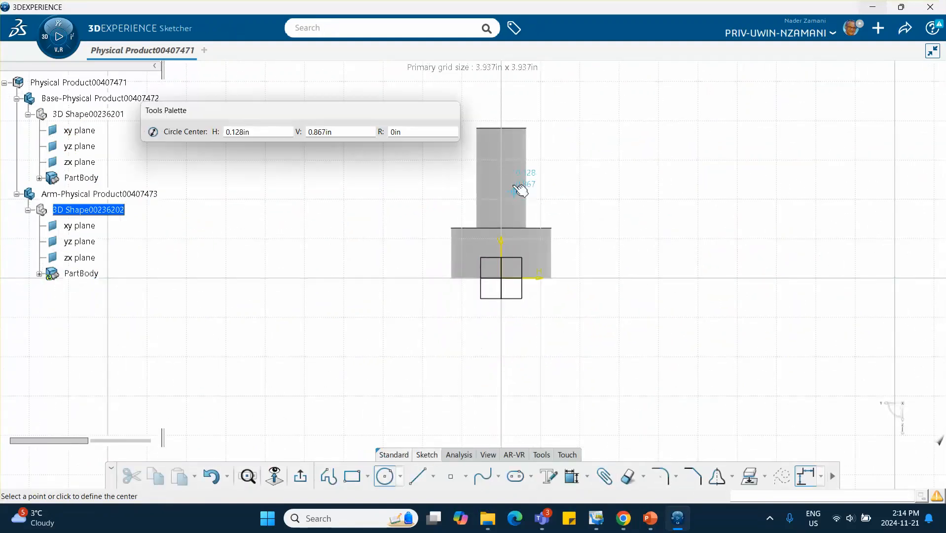
{"action": "left_click", "coordinate": [503, 172]}
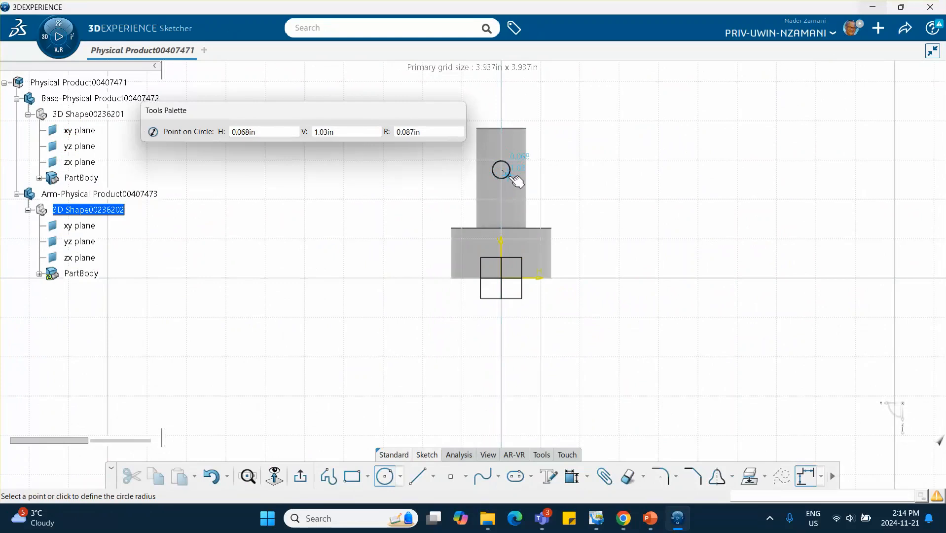
{"action": "left_click", "coordinate": [509, 173]}
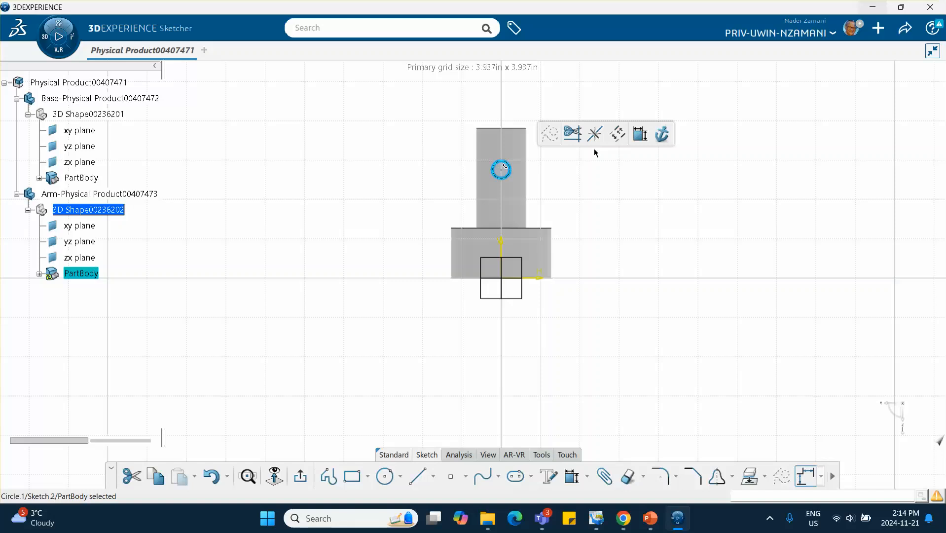
{"action": "left_click", "coordinate": [641, 134]}
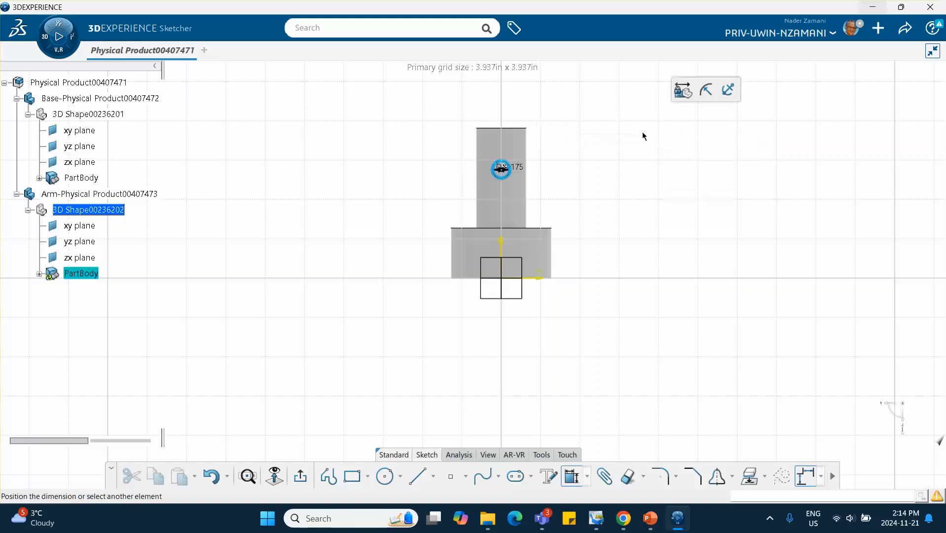
{"action": "left_click", "coordinate": [580, 167]}
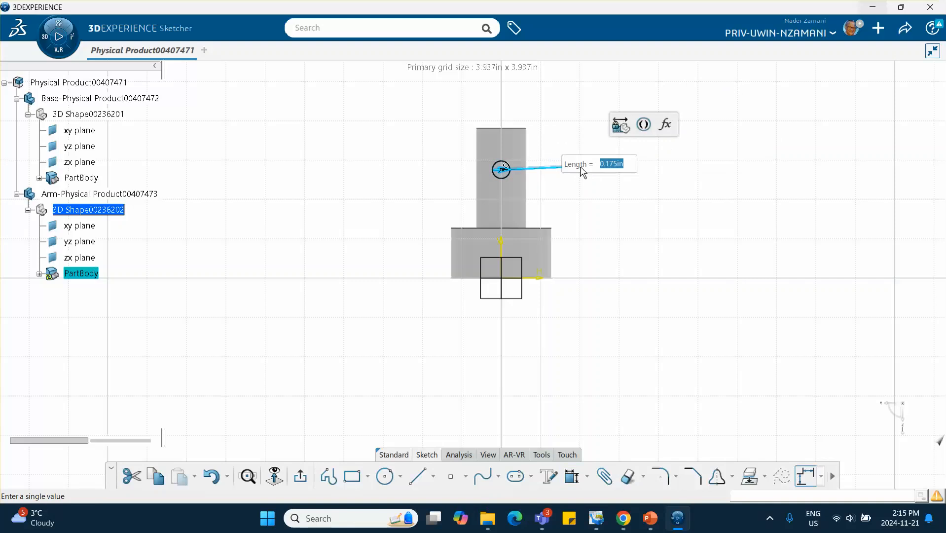
{"action": "type", "text": ".5"}
{"action": "key", "text": "Return"}
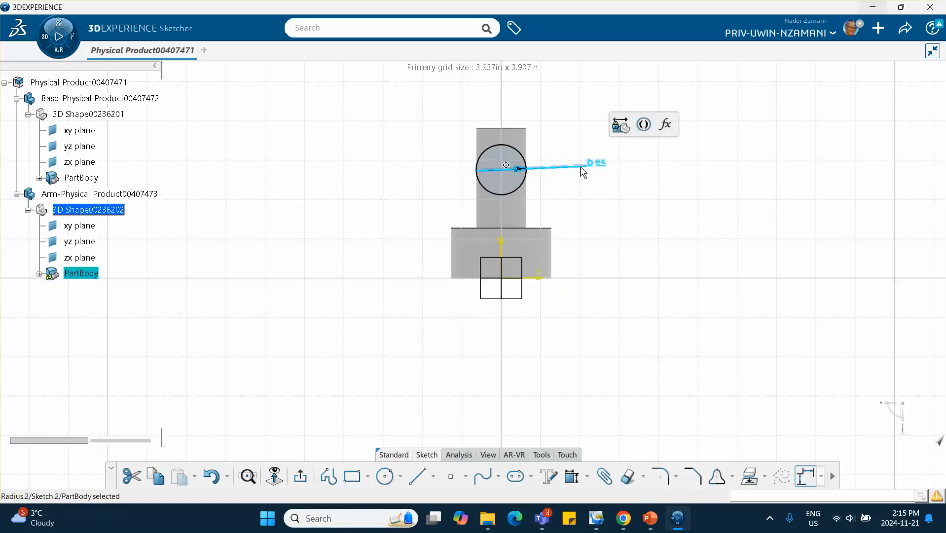
{"action": "left_click", "coordinate": [652, 246]}
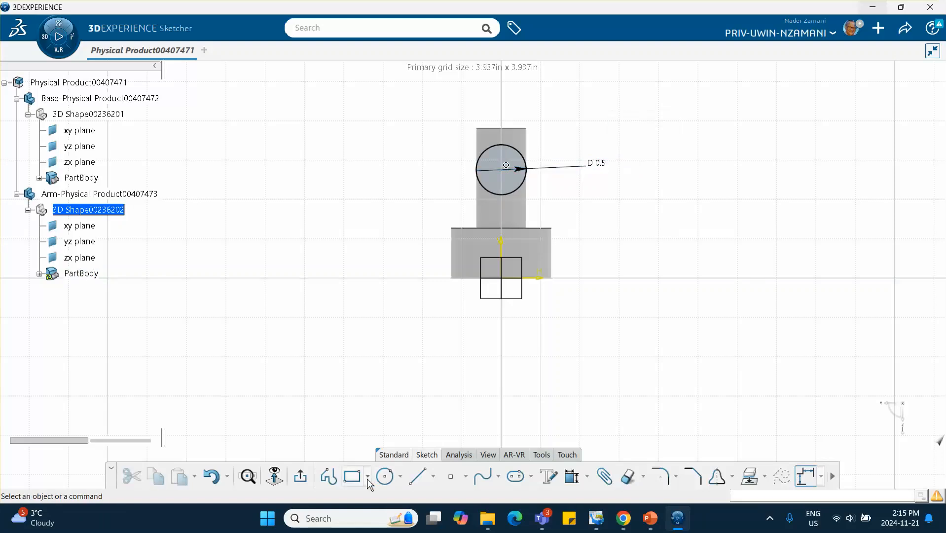
- Exit the sketch and reopen Sketch.2 for editing from the tree
{"action": "left_click", "coordinate": [300, 475]}
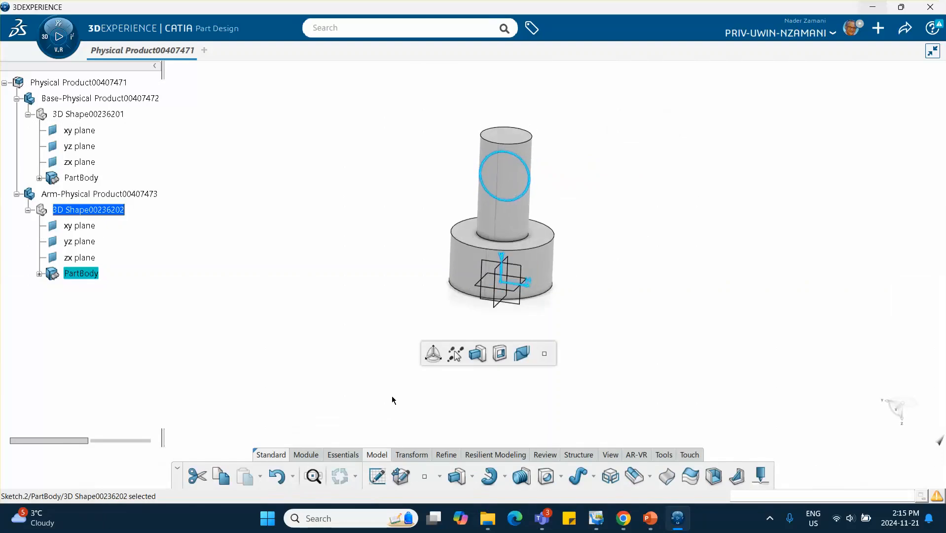
{"action": "left_click", "coordinate": [39, 274]}
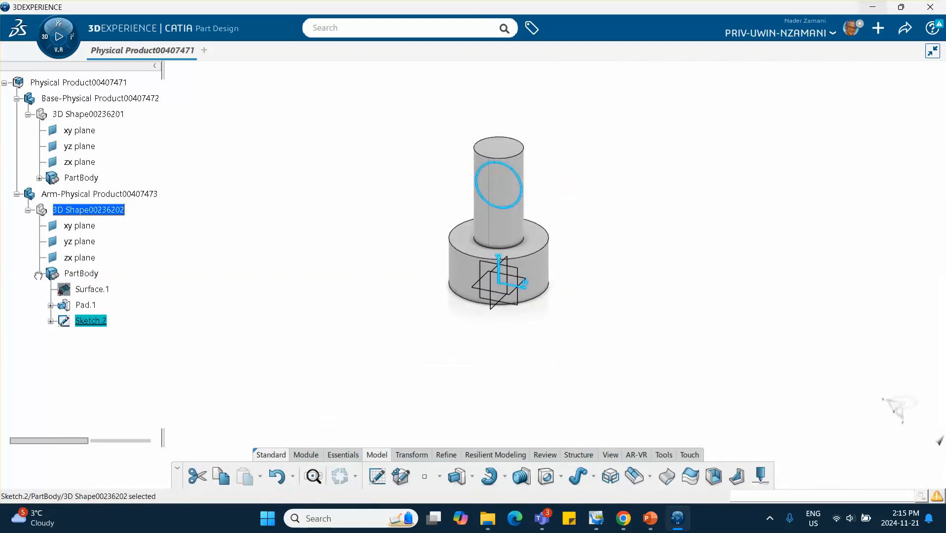
{"action": "double_click", "coordinate": [96, 322]}
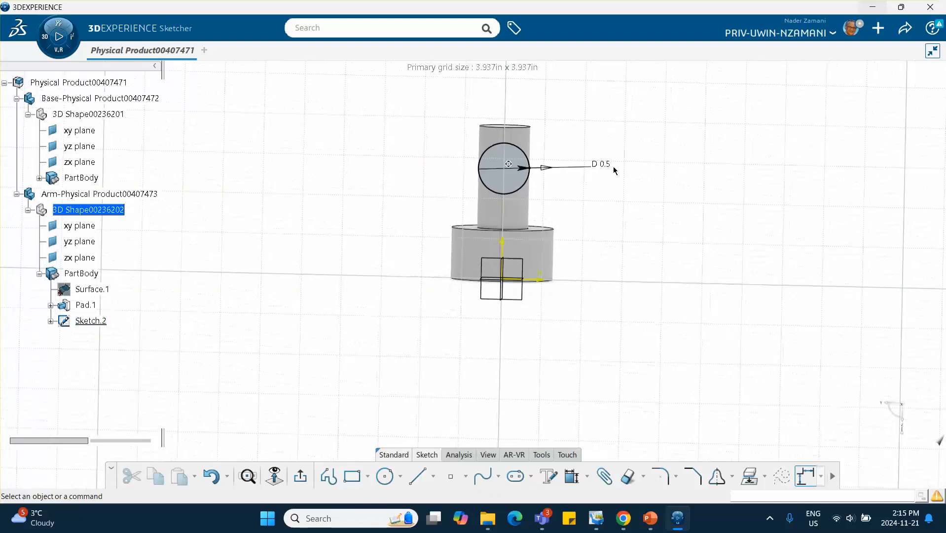
- Change the circle's diameter dimension to 0.3 in
{"action": "left_click", "coordinate": [597, 165]}
{"action": "double_click", "coordinate": [598, 165]}
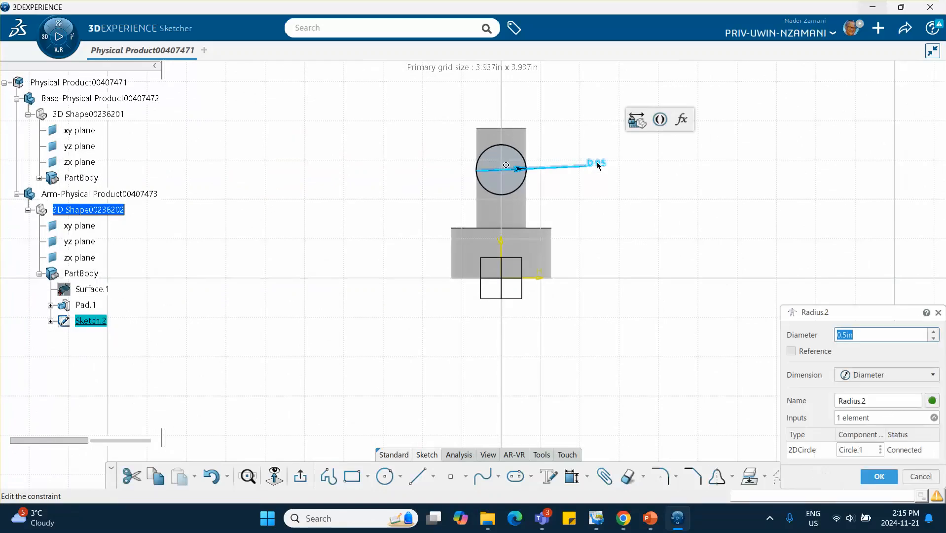
{"action": "type", "text": ".3"}
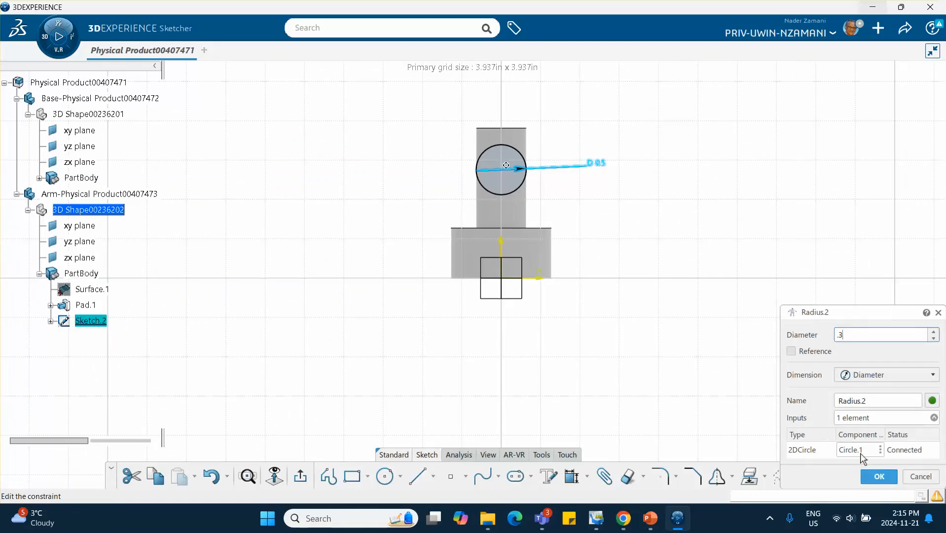
{"action": "key", "text": "Return"}
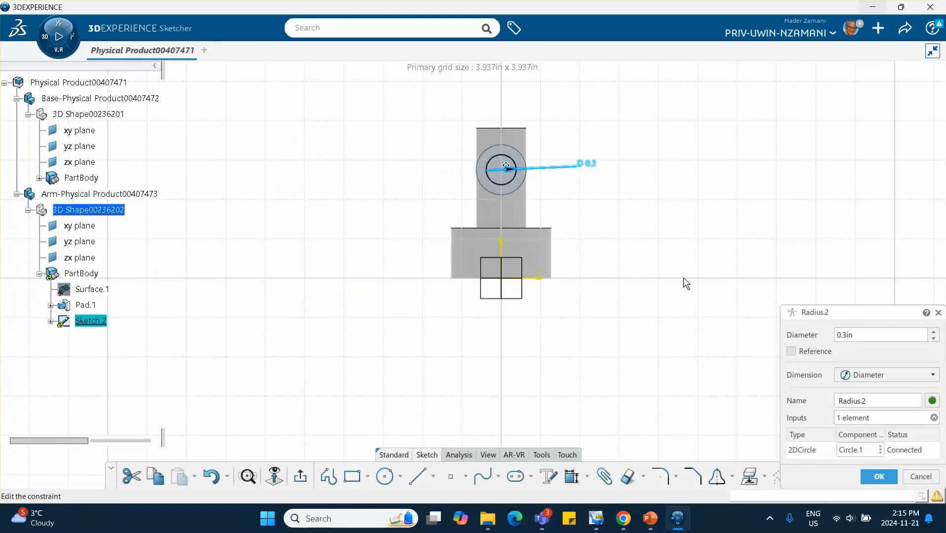
{"action": "left_click", "coordinate": [879, 476]}
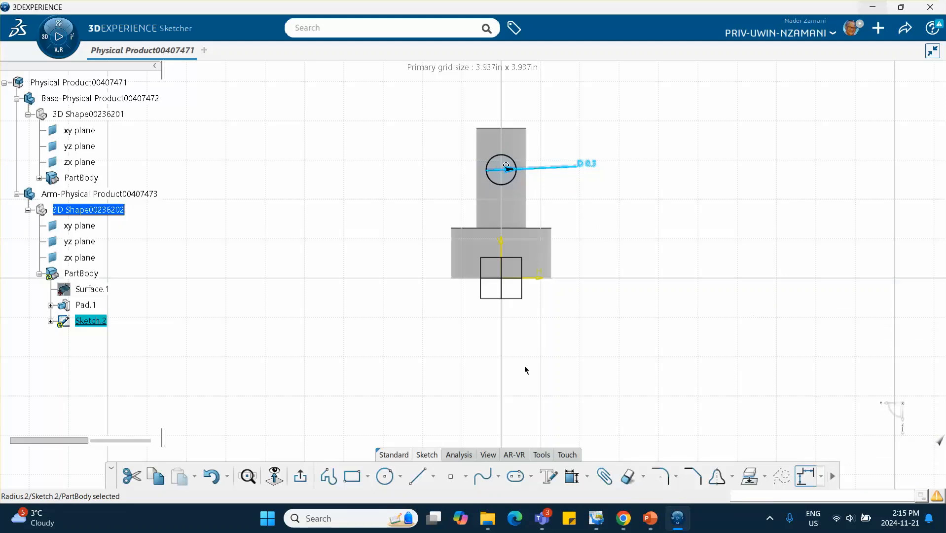
{"action": "left_click", "coordinate": [384, 476]}
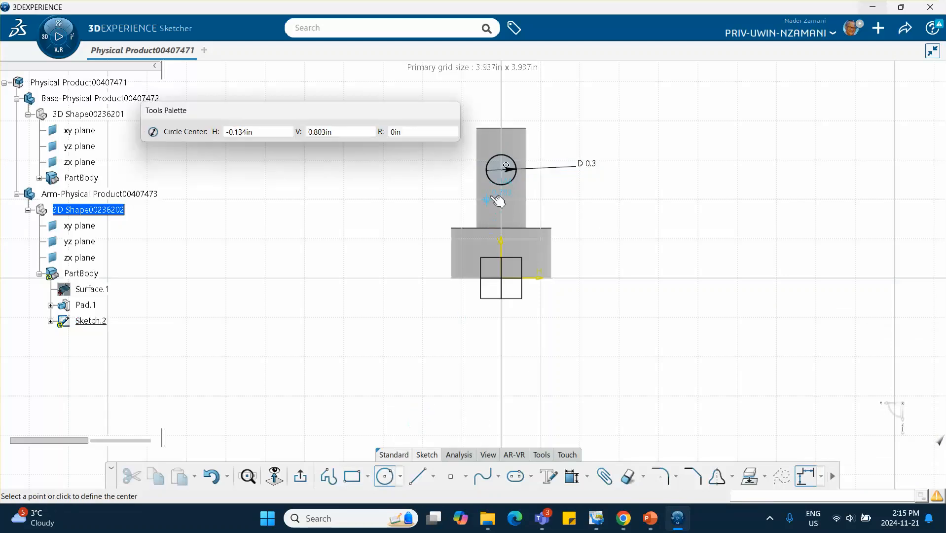
{"action": "left_click", "coordinate": [503, 169]}
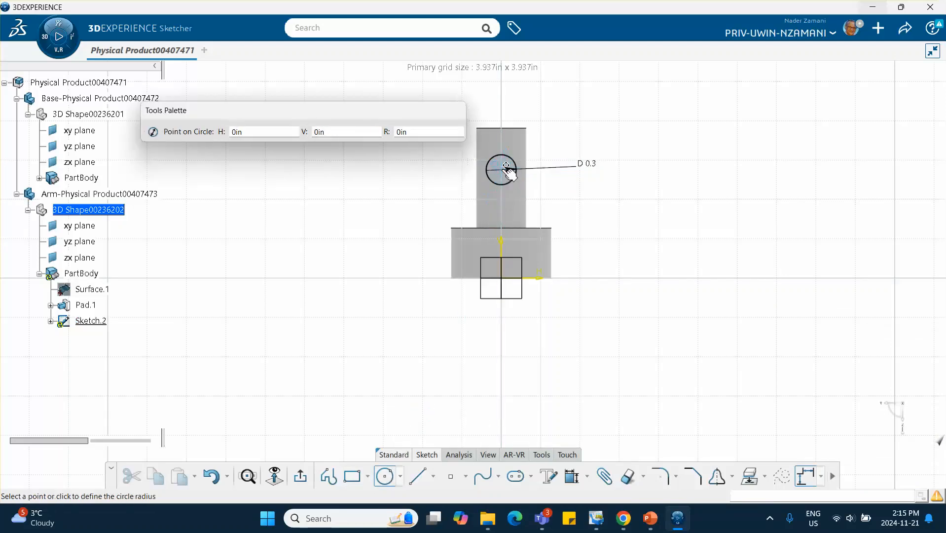
{"action": "left_click", "coordinate": [508, 177]}
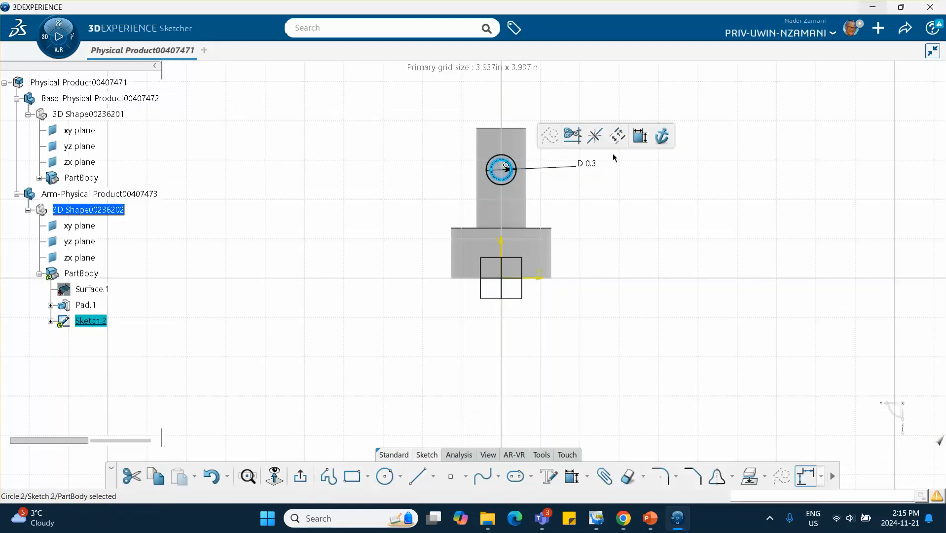
{"action": "left_click", "coordinate": [514, 180]}
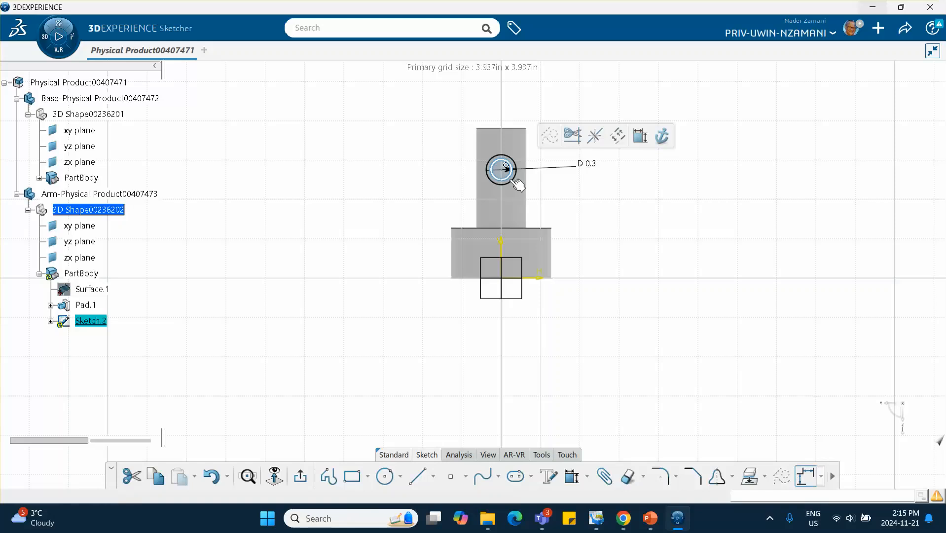
{"action": "key", "text": "Delete"}
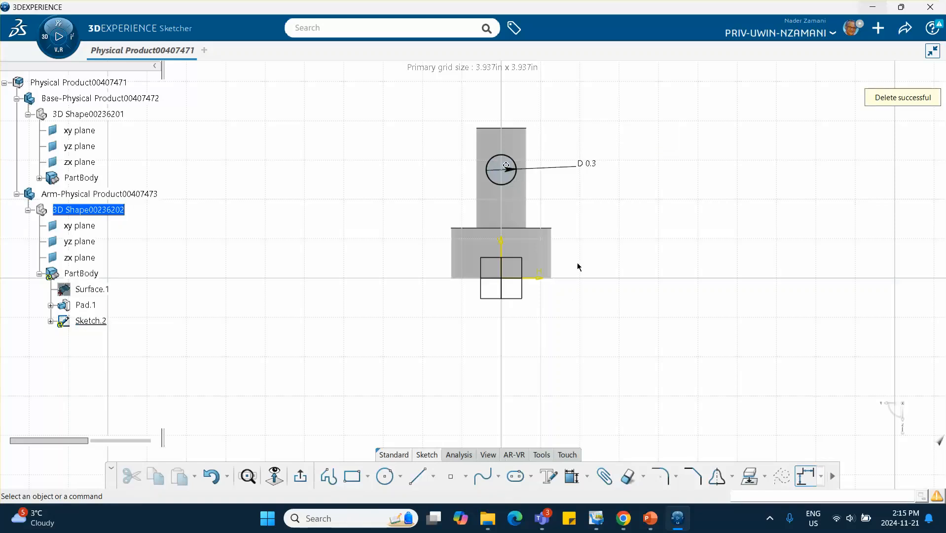
- Exit the sketch and pad the 0.3 in circle profile into a long arm shaft
{"action": "left_click", "coordinate": [301, 476]}
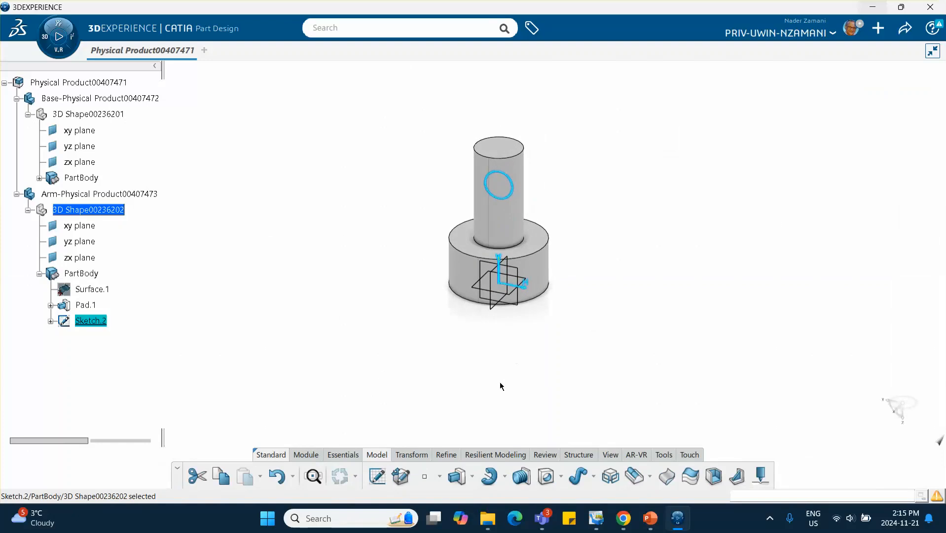
{"action": "left_click", "coordinate": [452, 477]}
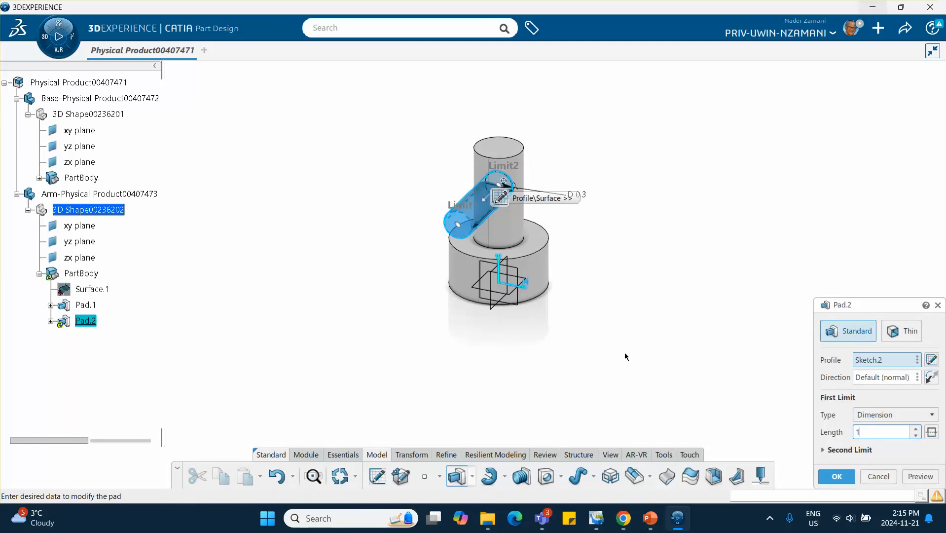
{"action": "key", "text": "Return"}
{"action": "left_click", "coordinate": [569, 241]}
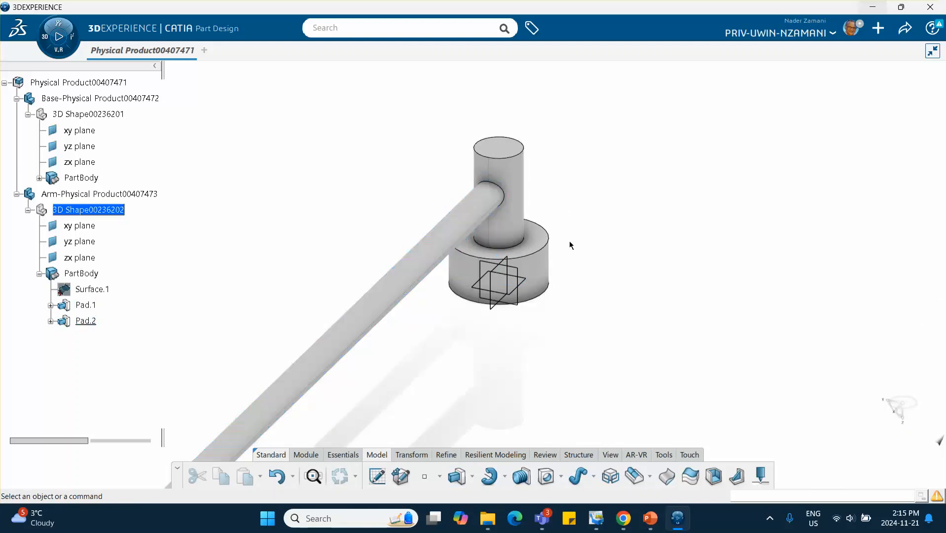
- Set the Arm product's graphic colour to orange in its properties
{"action": "middle_click_drag", "start_coordinate": [569, 241], "coordinate": [579, 281]}
{"action": "left_click", "coordinate": [607, 191]}
{"action": "middle_click_drag", "start_coordinate": [490, 285], "coordinate": [548, 192]}
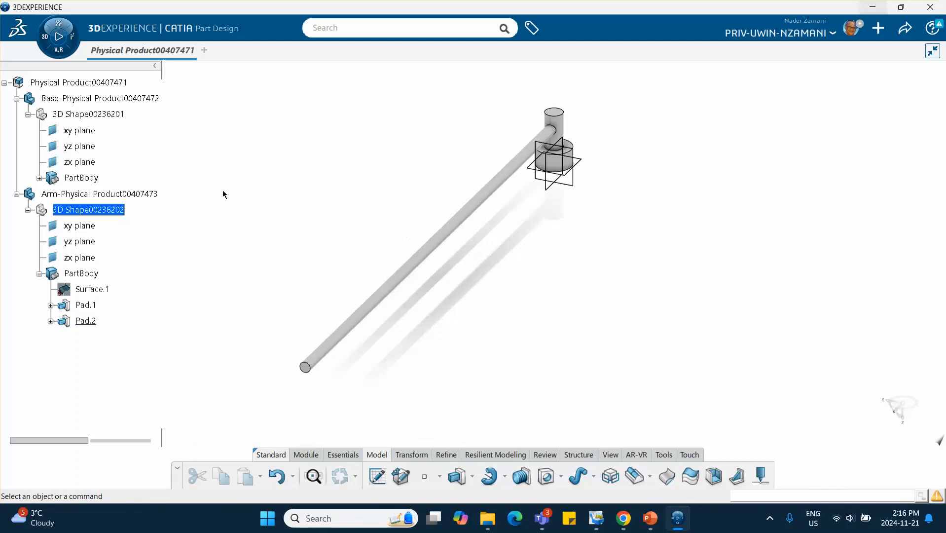
{"action": "right_click", "coordinate": [91, 198]}
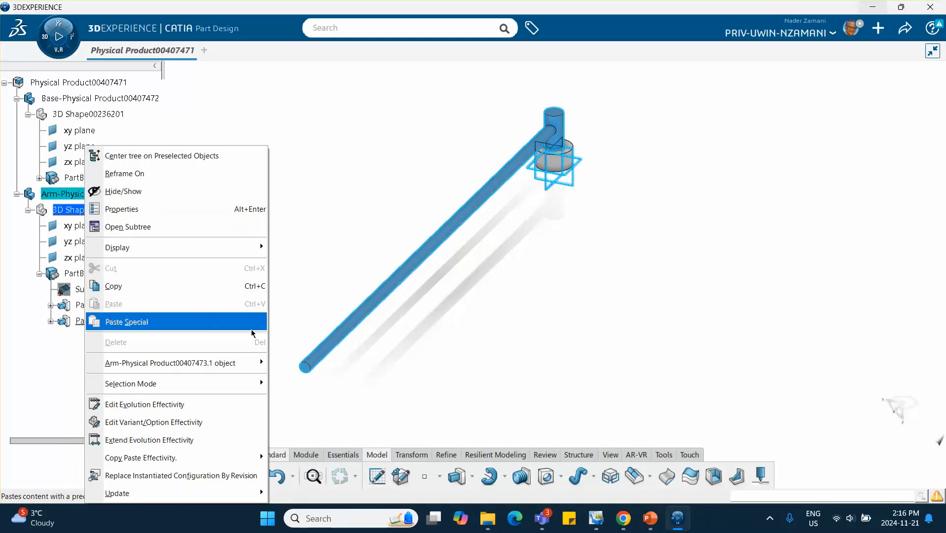
{"action": "left_click", "coordinate": [158, 214]}
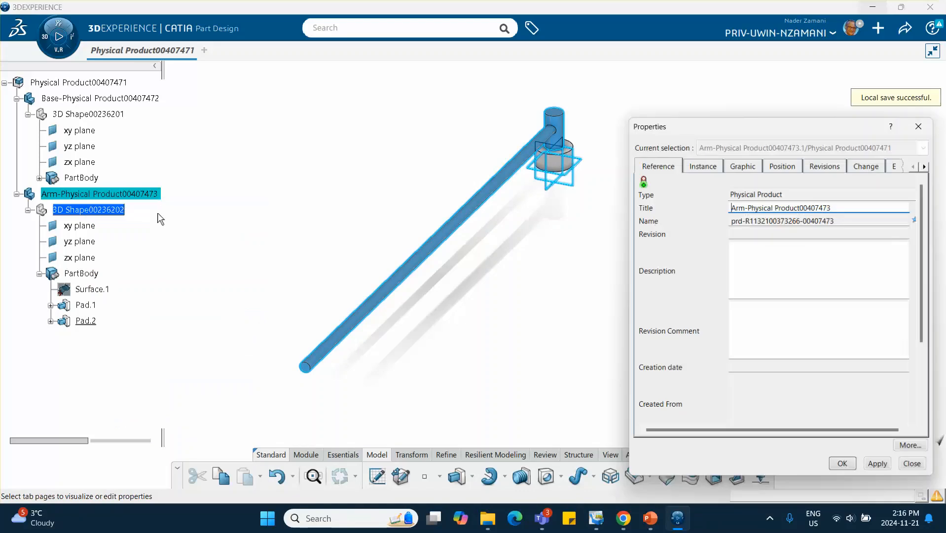
{"action": "left_click", "coordinate": [736, 166]}
{"action": "left_click", "coordinate": [704, 213]}
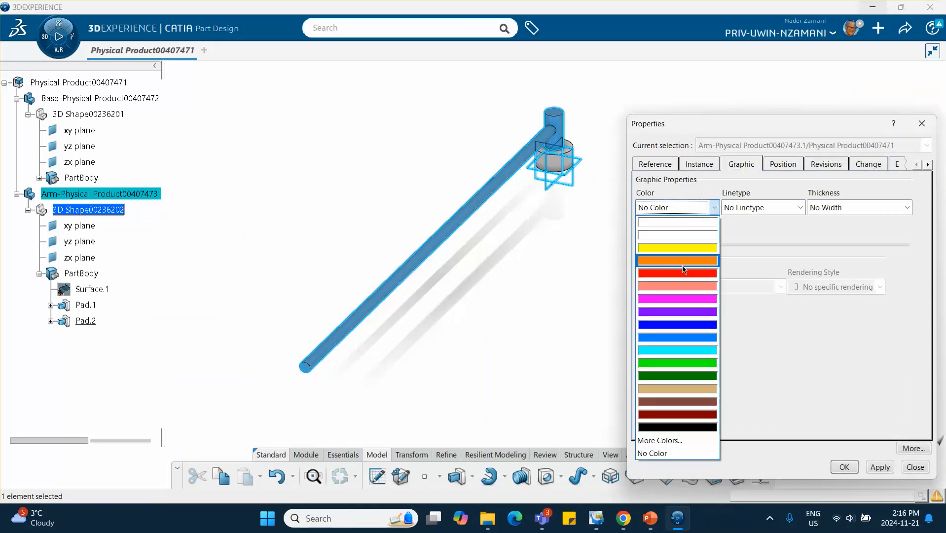
{"action": "left_click", "coordinate": [673, 260]}
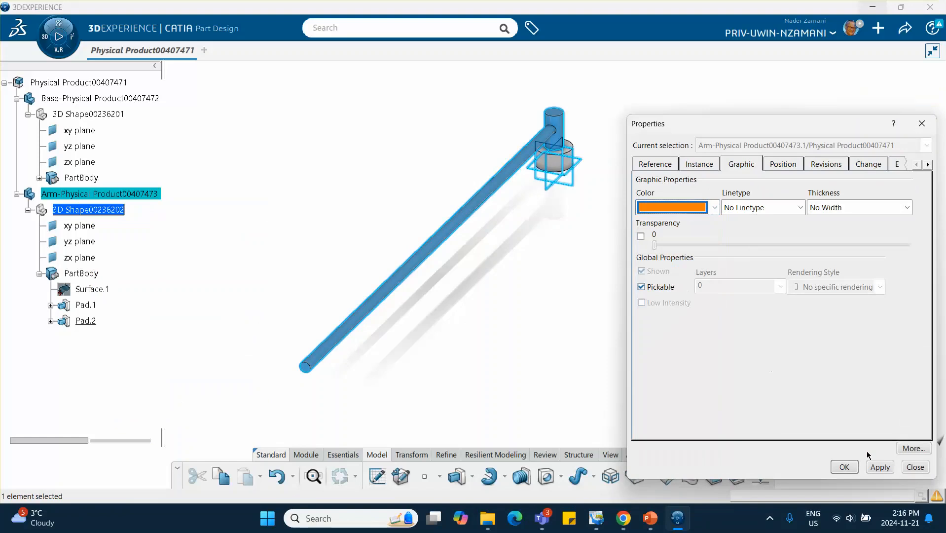
{"action": "left_click", "coordinate": [845, 467]}
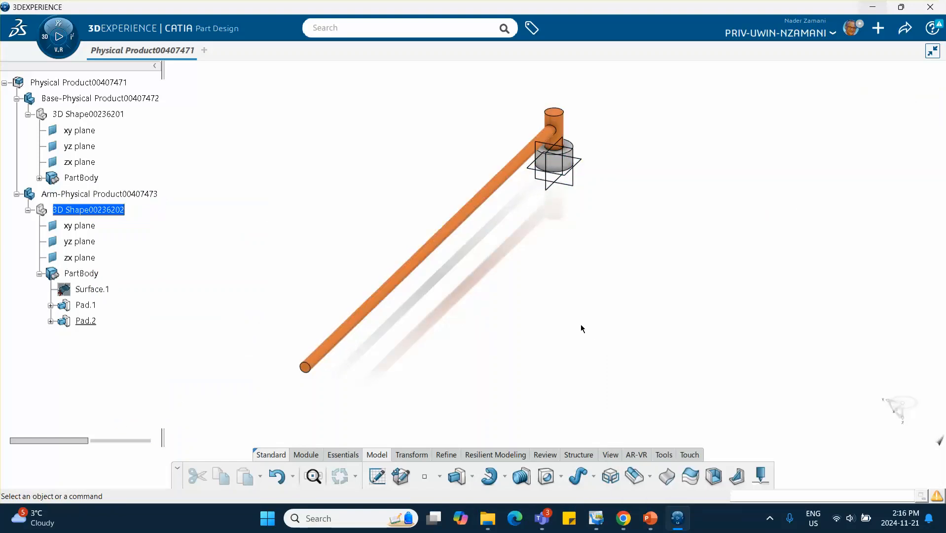
- Insert a new 3D Part into the root Physical Product assembly
{"action": "middle_click_drag", "start_coordinate": [516, 310], "coordinate": [525, 247]}
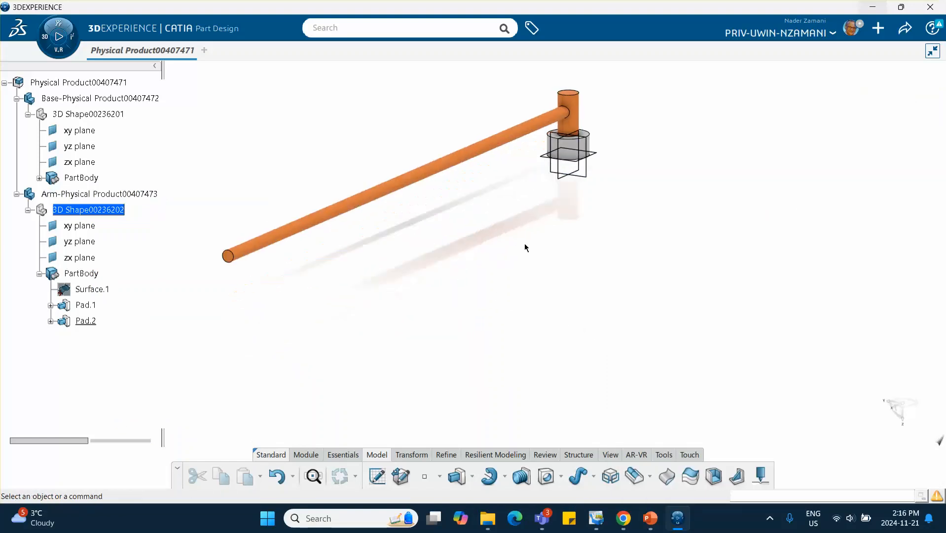
{"action": "middle_click_drag", "start_coordinate": [402, 276], "coordinate": [473, 283]}
{"action": "left_click", "coordinate": [99, 85]}
{"action": "double_click", "coordinate": [99, 85]}
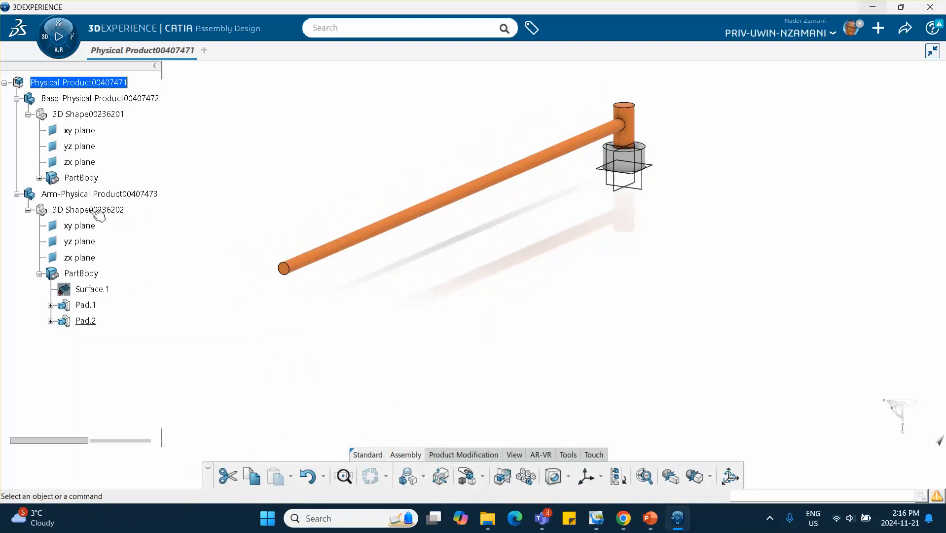
{"action": "right_click", "coordinate": [106, 82]}
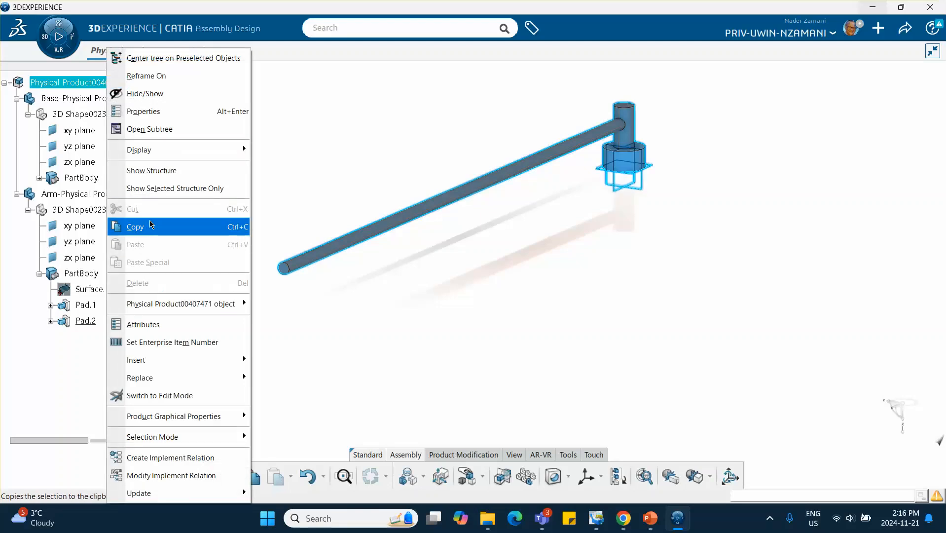
{"action": "mouse_move", "coordinate": [180, 361]}
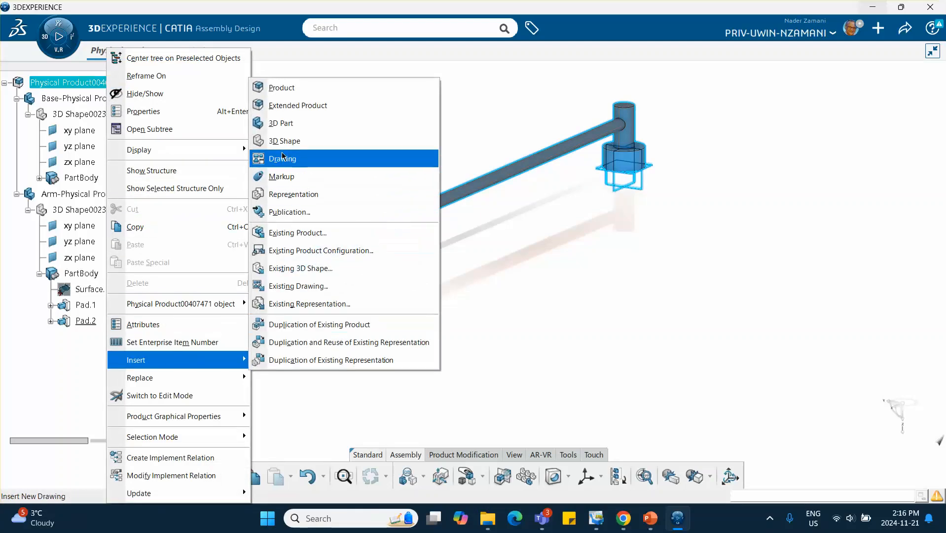
{"action": "left_click", "coordinate": [282, 123]}
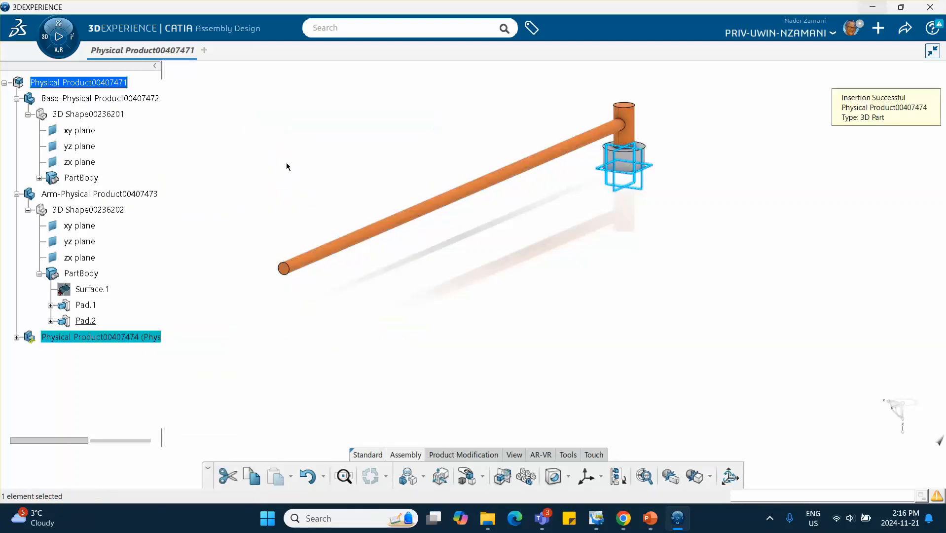
- Prefix both the instance title and reference title of the new product with "Cylinder-"
{"action": "left_click", "coordinate": [17, 337]}
{"action": "right_click", "coordinate": [55, 337]}
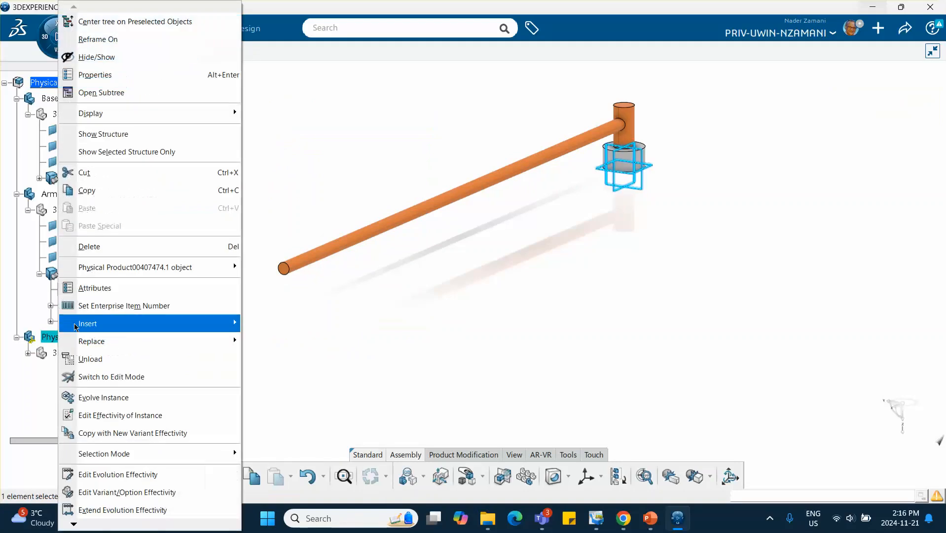
{"action": "left_click", "coordinate": [95, 74]}
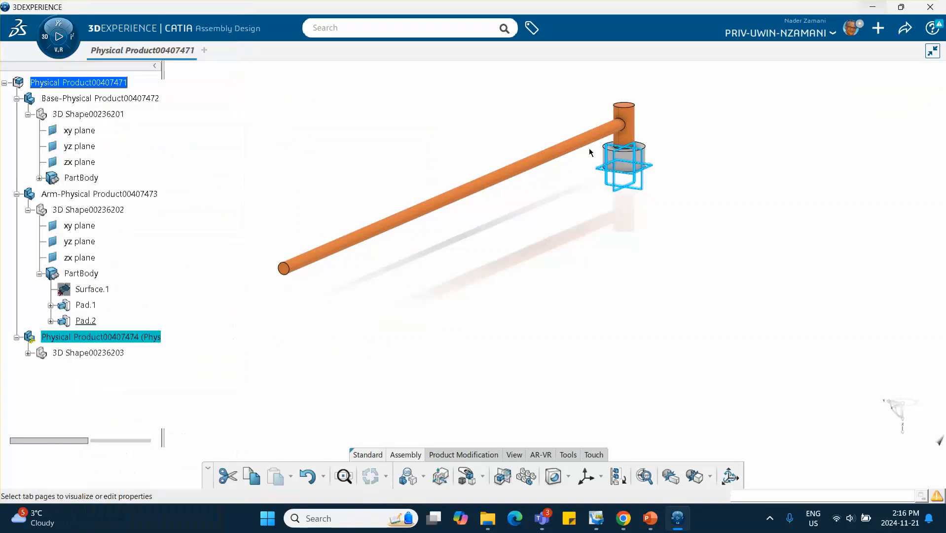
{"action": "left_click", "coordinate": [668, 165]}
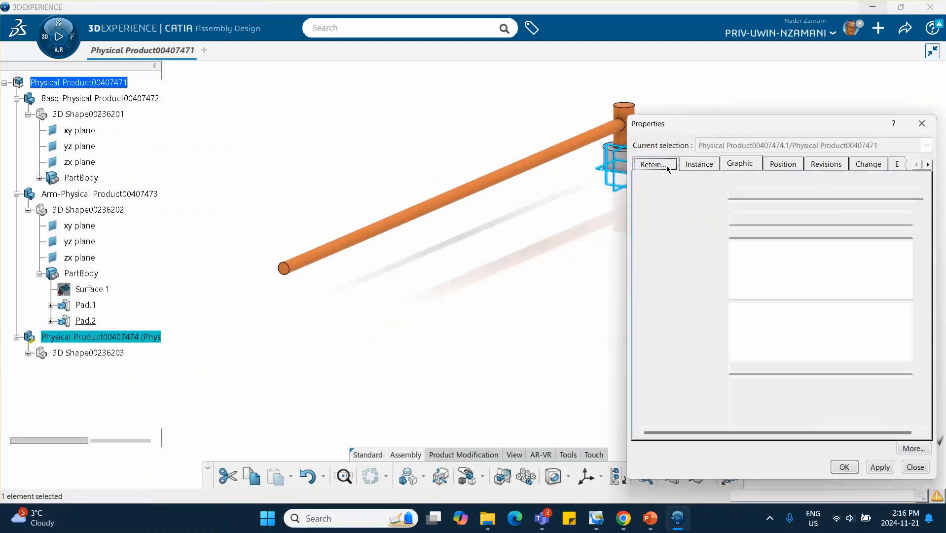
{"action": "left_click", "coordinate": [706, 164]}
{"action": "left_click", "coordinate": [705, 206]}
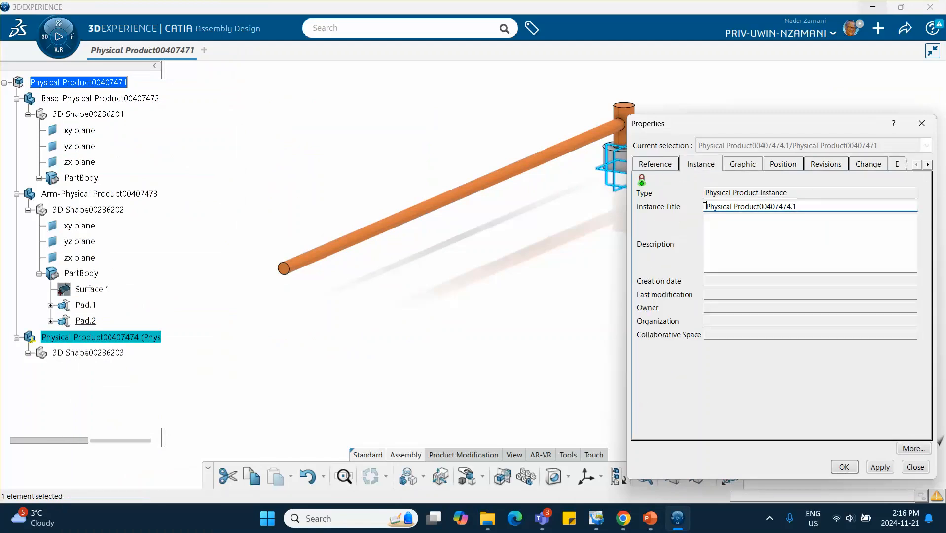
{"action": "type", "text": "C"}
{"action": "type", "text": "ylinder"}
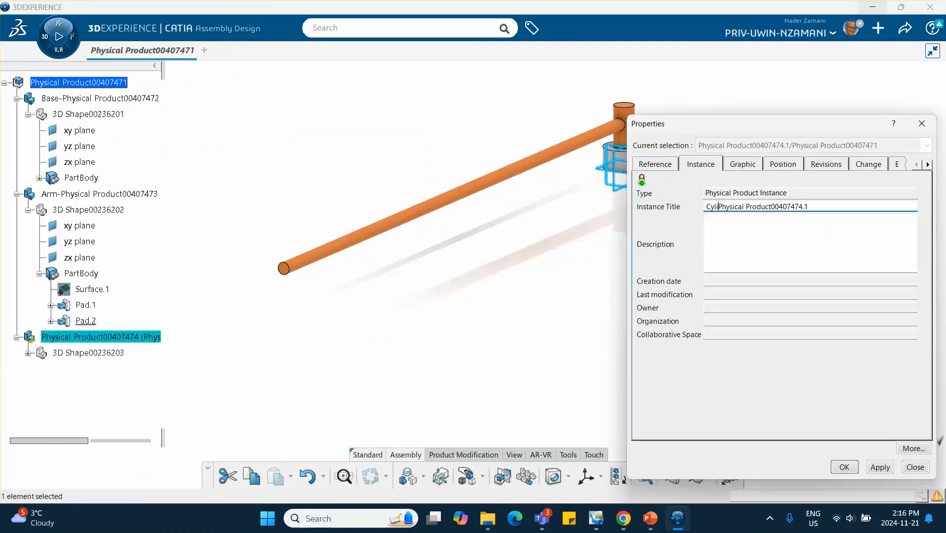
{"action": "type", "text": "-"}
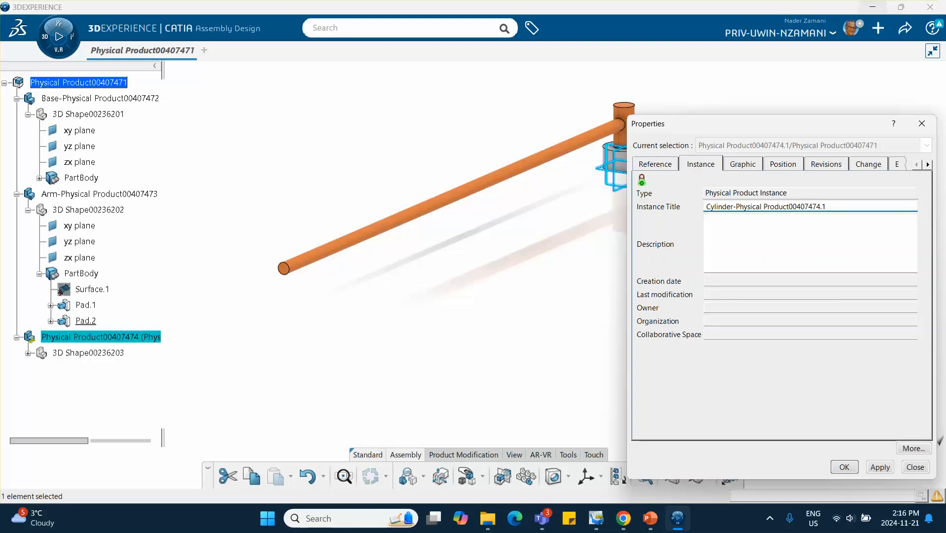
{"action": "left_click", "coordinate": [645, 165]}
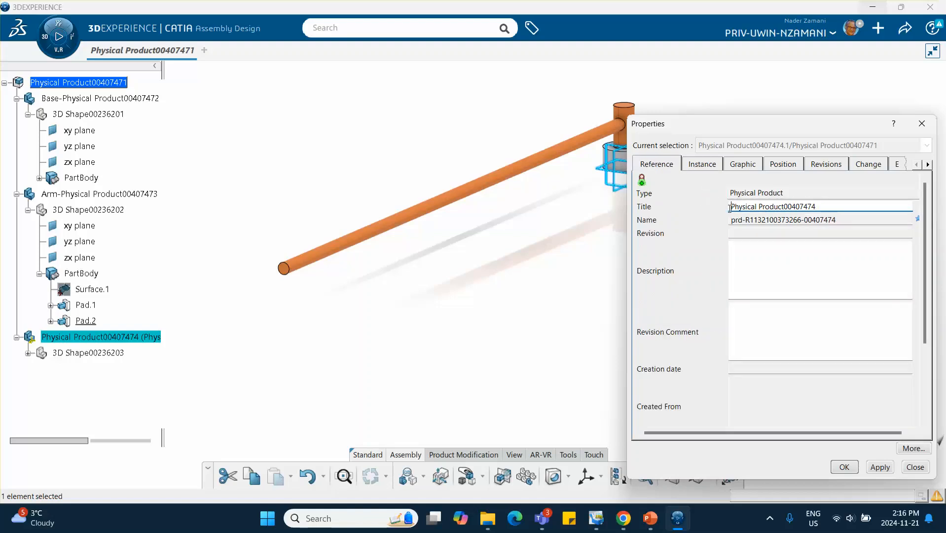
{"action": "type", "text": "Cylin"}
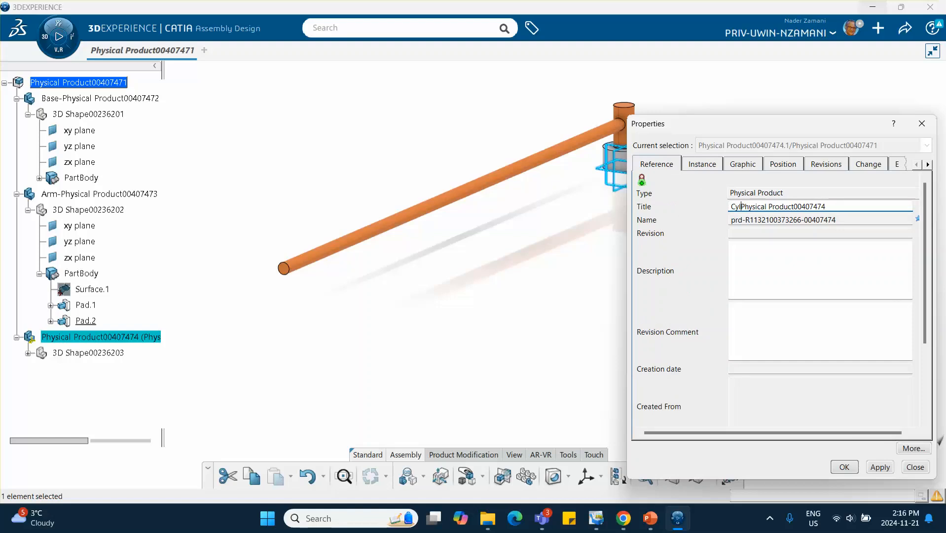
{"action": "type", "text": "der-"}
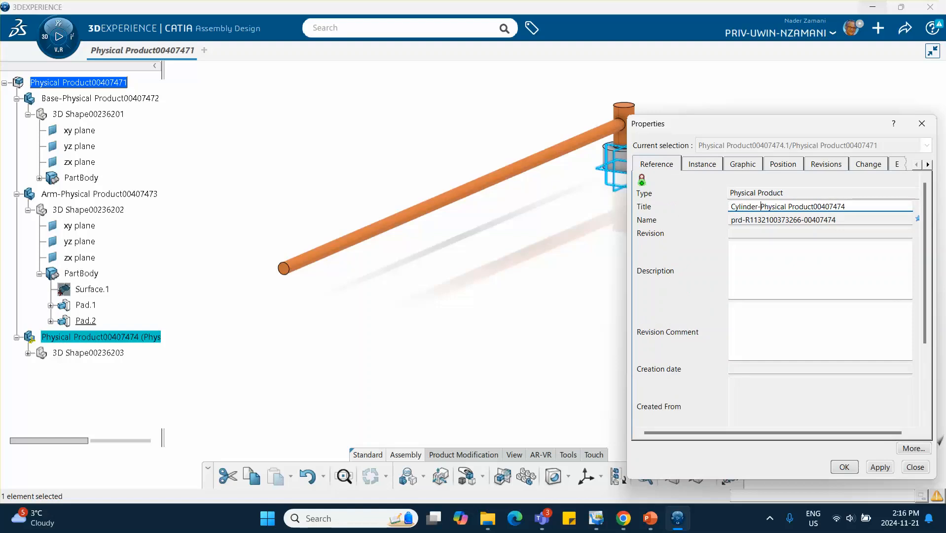
{"action": "left_click", "coordinate": [843, 467]}
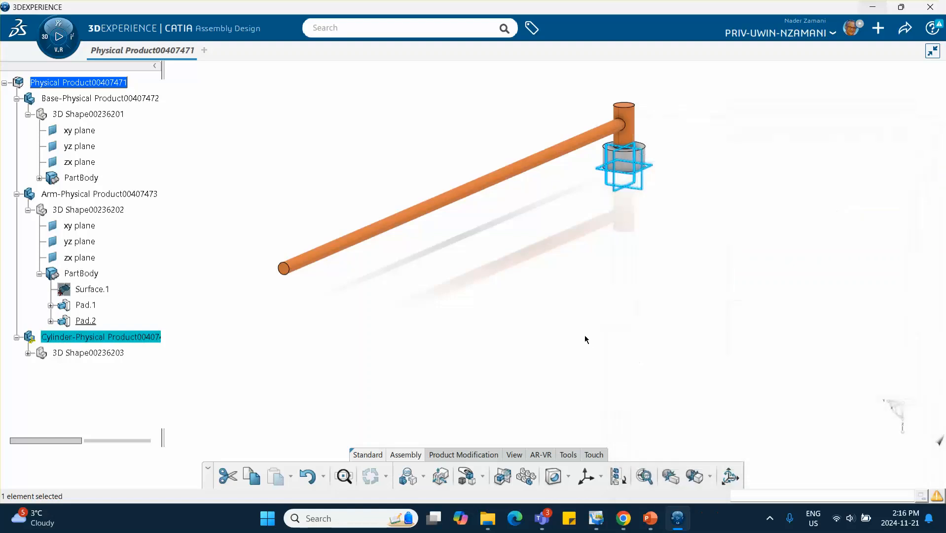
- Activate the Cylinder product's 3D shape and start a sketch on the arm's free end face
{"action": "double_click", "coordinate": [82, 351]}
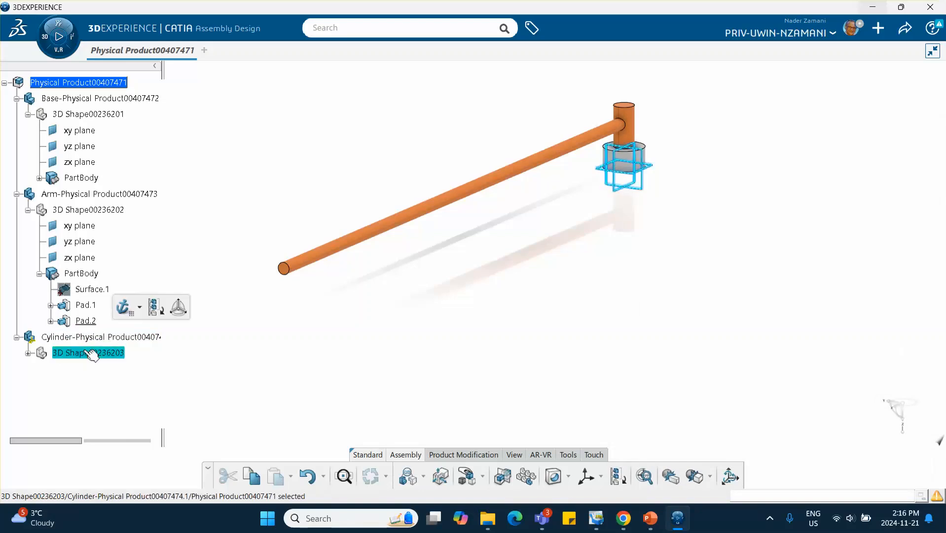
{"action": "middle_click_drag", "start_coordinate": [209, 359], "coordinate": [486, 249]}
{"action": "left_click", "coordinate": [472, 244]}
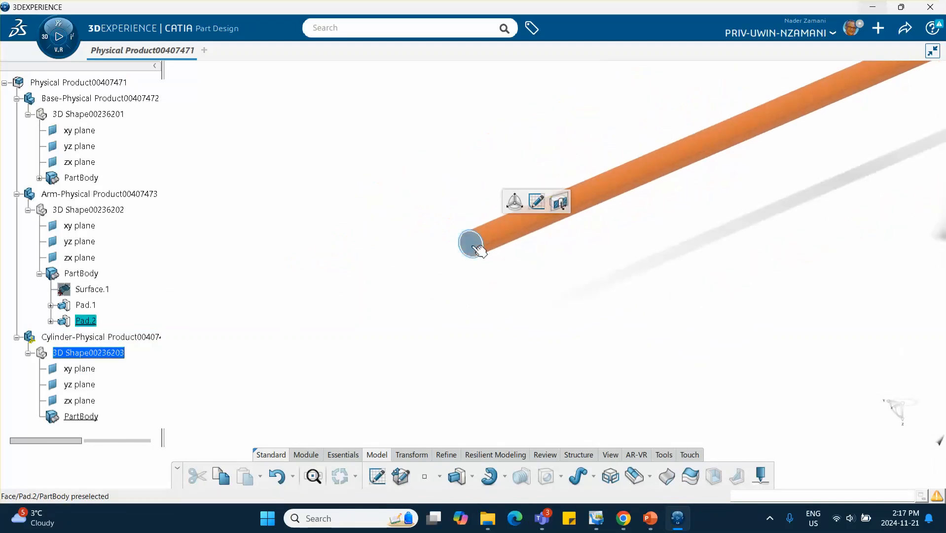
{"action": "left_click", "coordinate": [542, 208]}
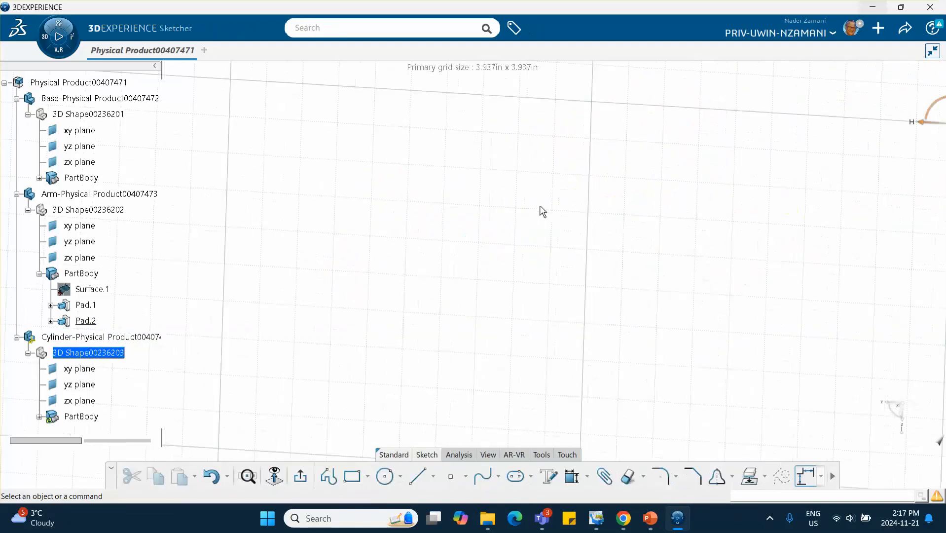
{"action": "middle_click_drag", "start_coordinate": [530, 217], "coordinate": [284, 348]}
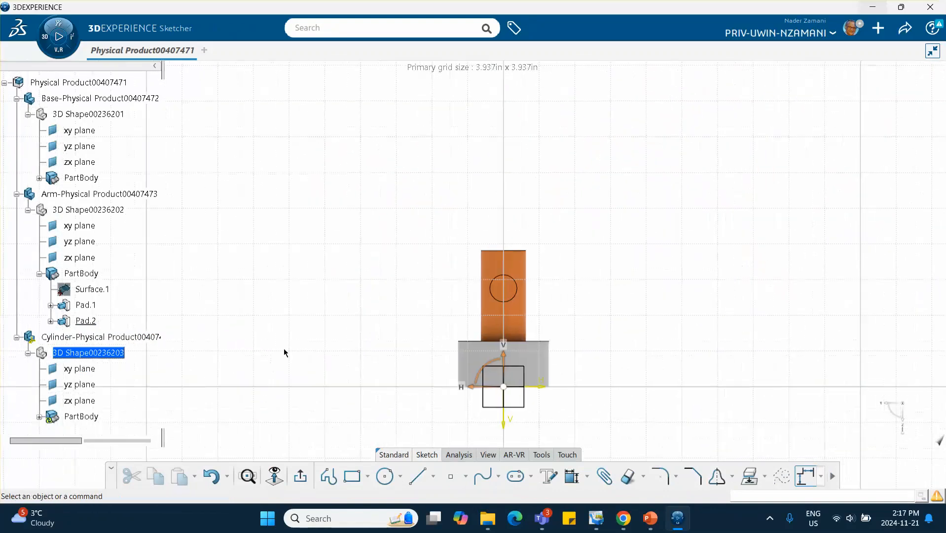
{"action": "middle_click_drag", "start_coordinate": [471, 240], "coordinate": [500, 214]}
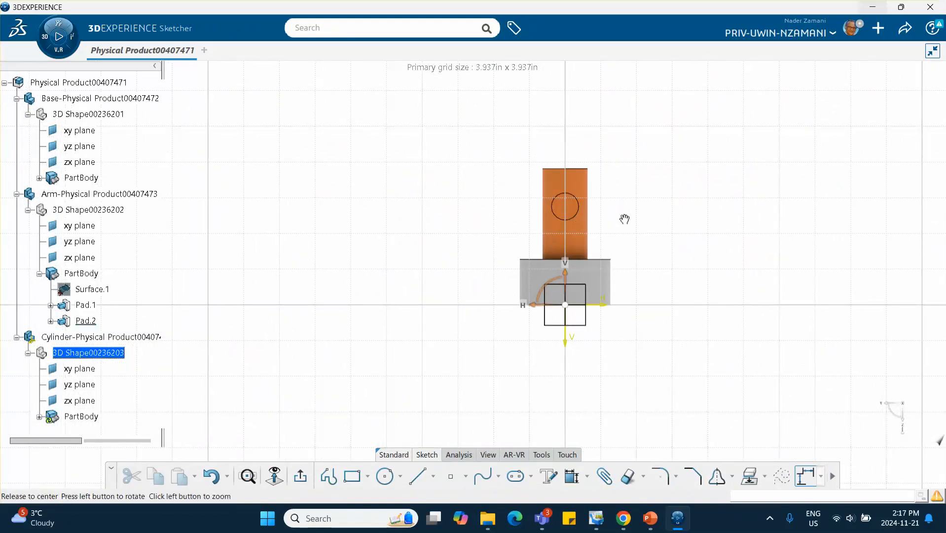
{"action": "middle_click_drag", "start_coordinate": [625, 218], "coordinate": [602, 230]}
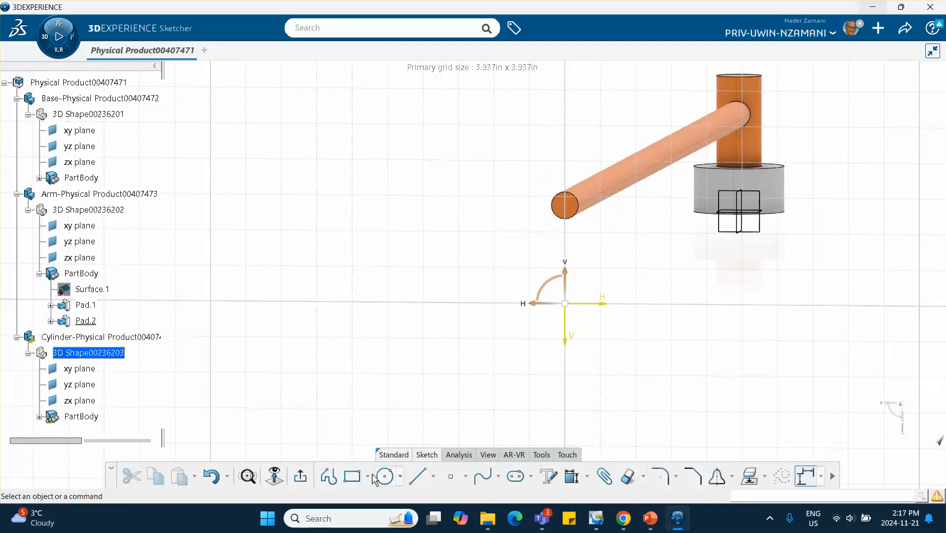
- Project the edge of the arm's free end face into the sketch with Project 3D Elements
{"action": "left_click", "coordinate": [763, 476]}
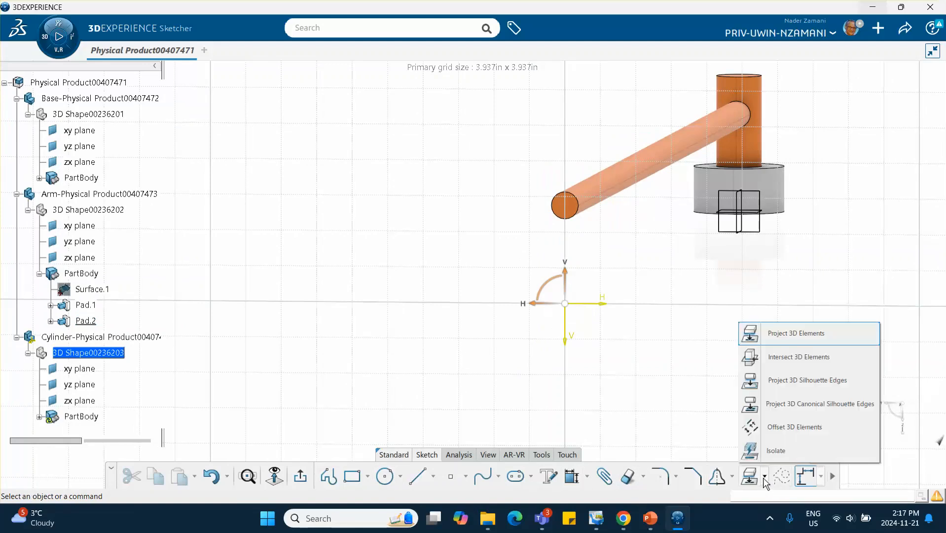
{"action": "left_click", "coordinate": [773, 340]}
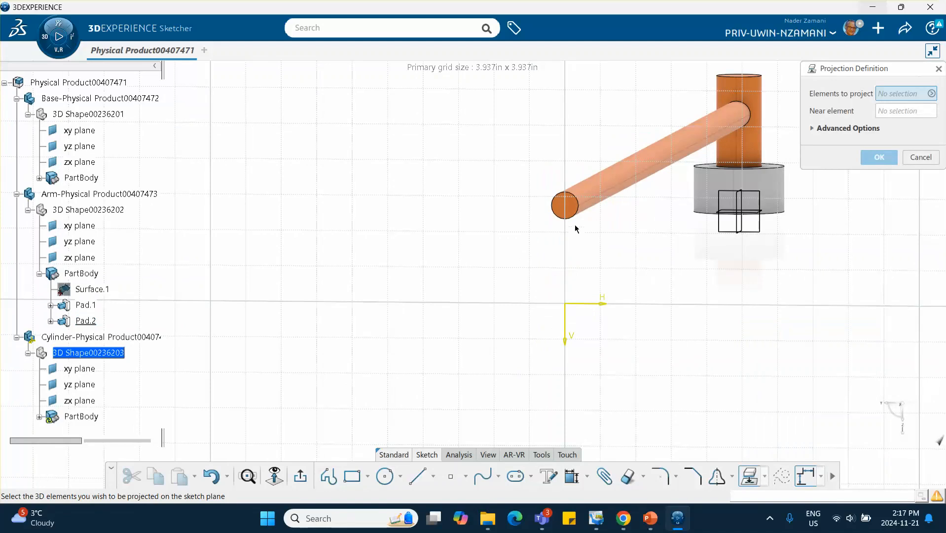
{"action": "left_click", "coordinate": [575, 212]}
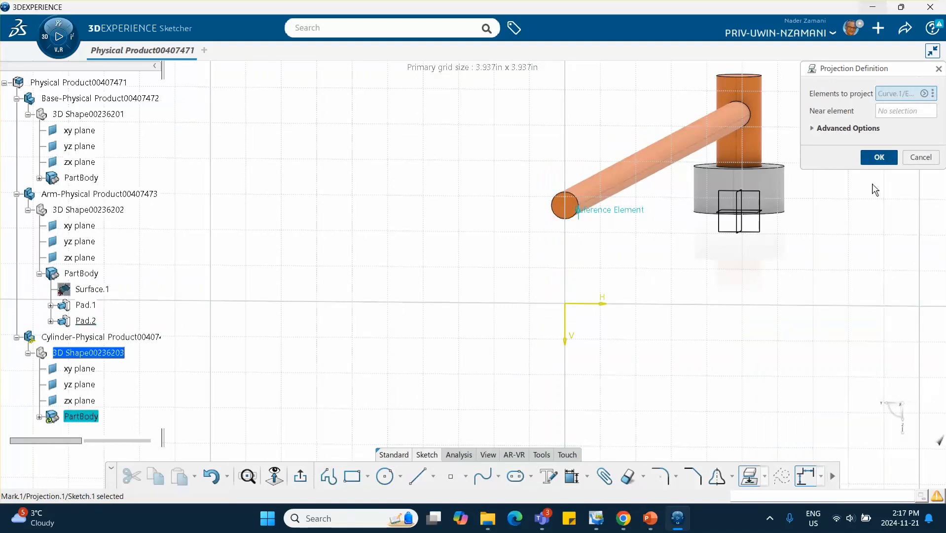
{"action": "left_click", "coordinate": [879, 156]}
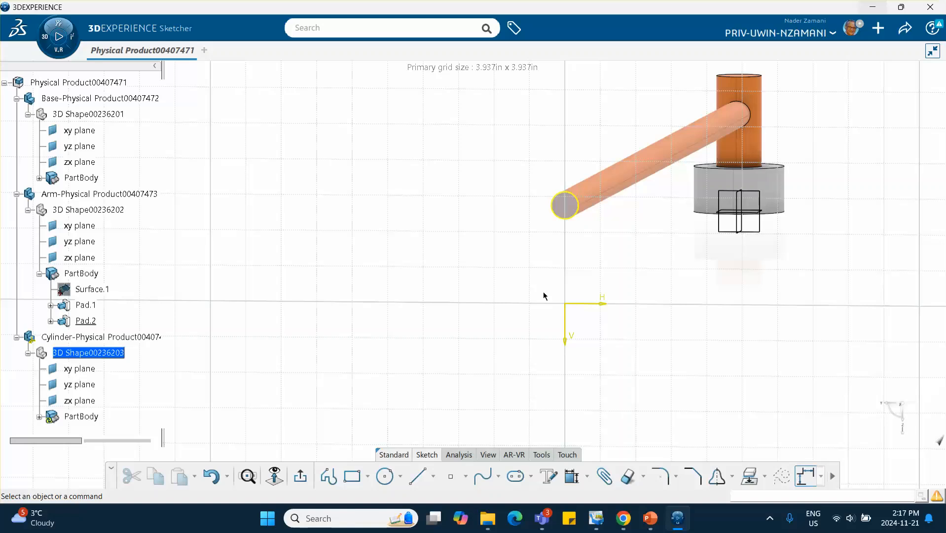
- Sketch a circle concentric with the projected arm edge, about 0.241 in radius
{"action": "left_click", "coordinate": [385, 476]}
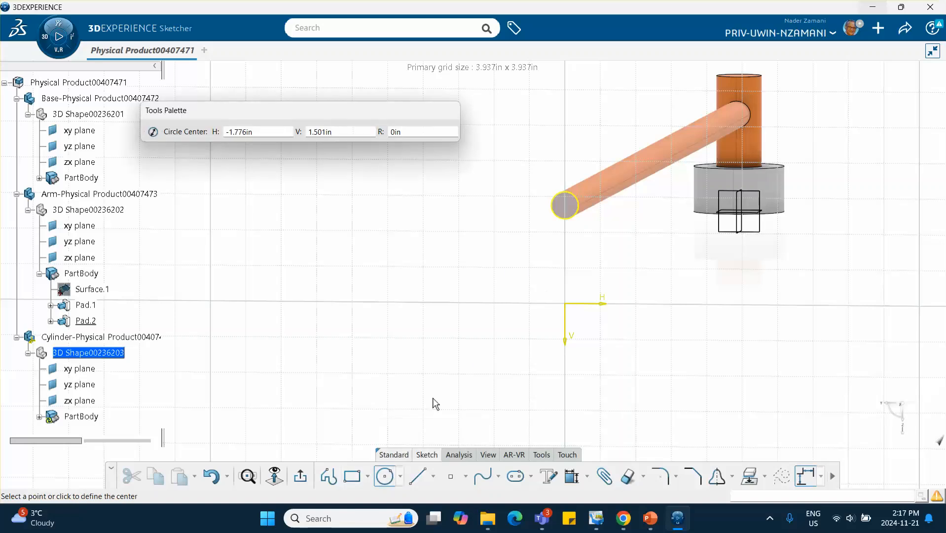
{"action": "left_click", "coordinate": [569, 207]}
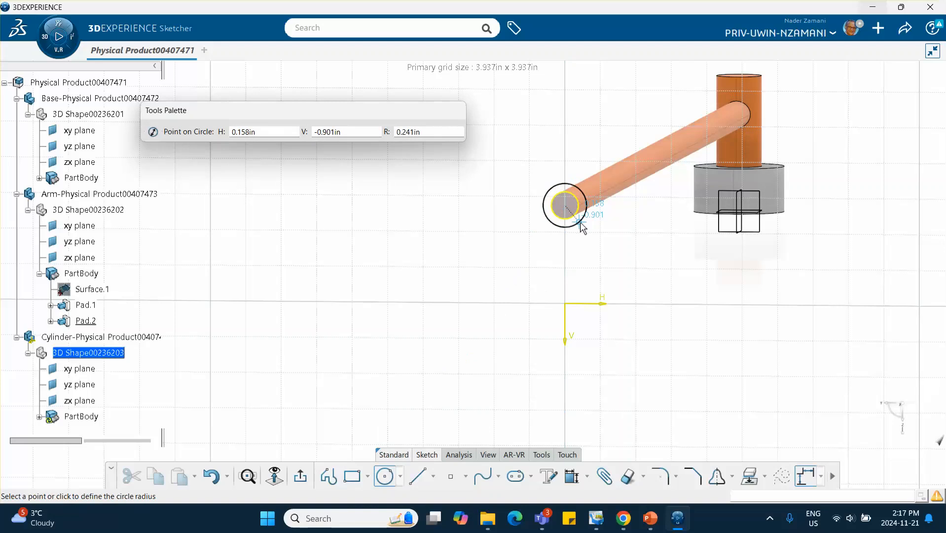
{"action": "left_click", "coordinate": [581, 222]}
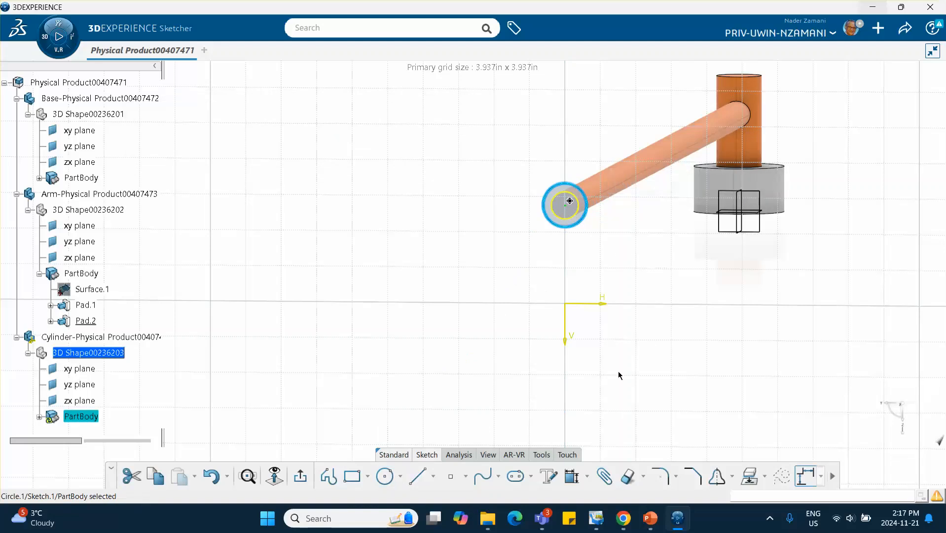
- Exit the sketch and pad the ring profile to form the cylinder sleeve on the arm's end
{"action": "left_click", "coordinate": [283, 478]}
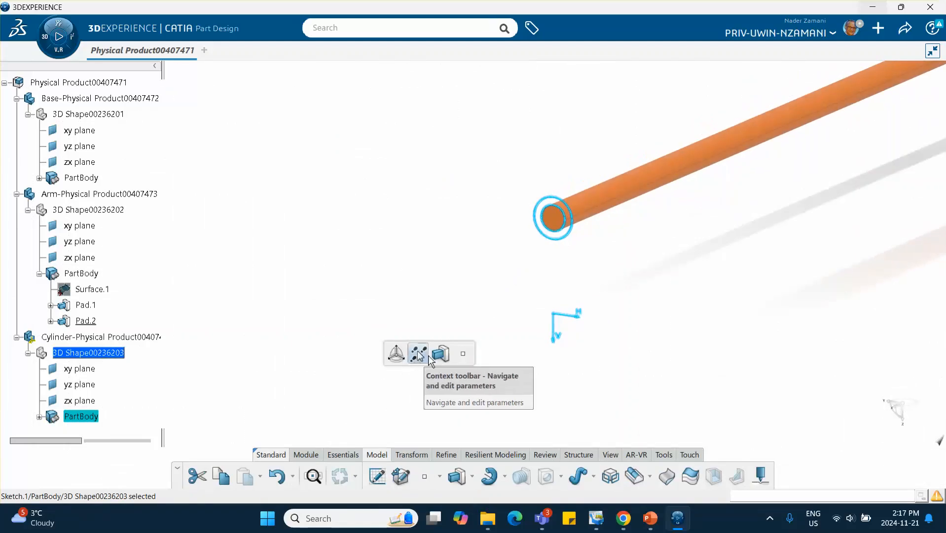
{"action": "left_click", "coordinate": [440, 353]}
{"action": "left_click", "coordinate": [518, 308]}
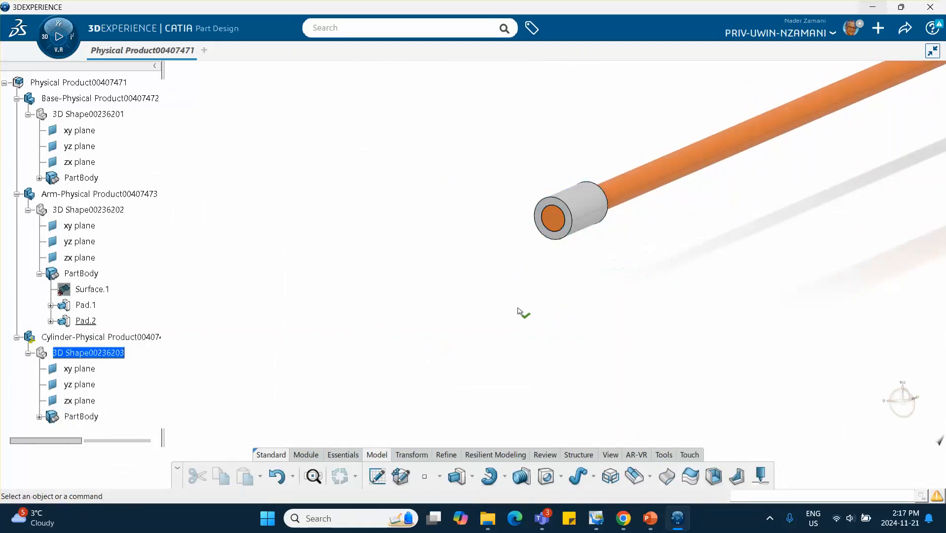
- Activate the root Physical Product assembly for editing
{"action": "middle_click_drag", "start_coordinate": [574, 298], "coordinate": [434, 328]}
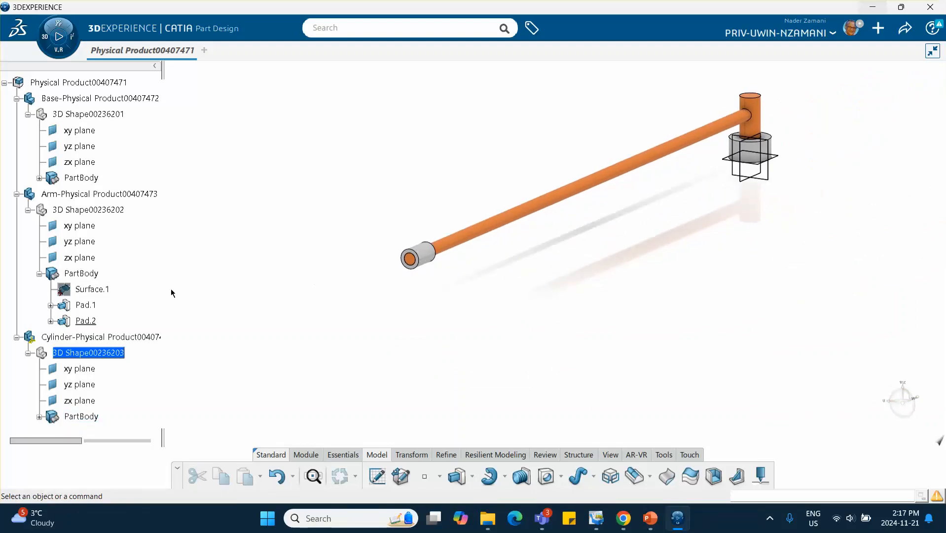
{"action": "double_click", "coordinate": [95, 83]}
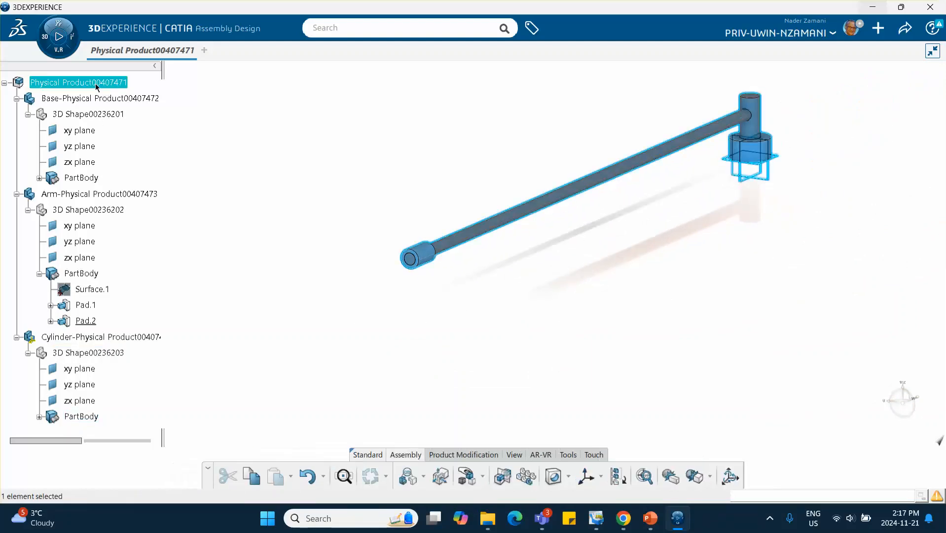
{"action": "left_click", "coordinate": [251, 132]}
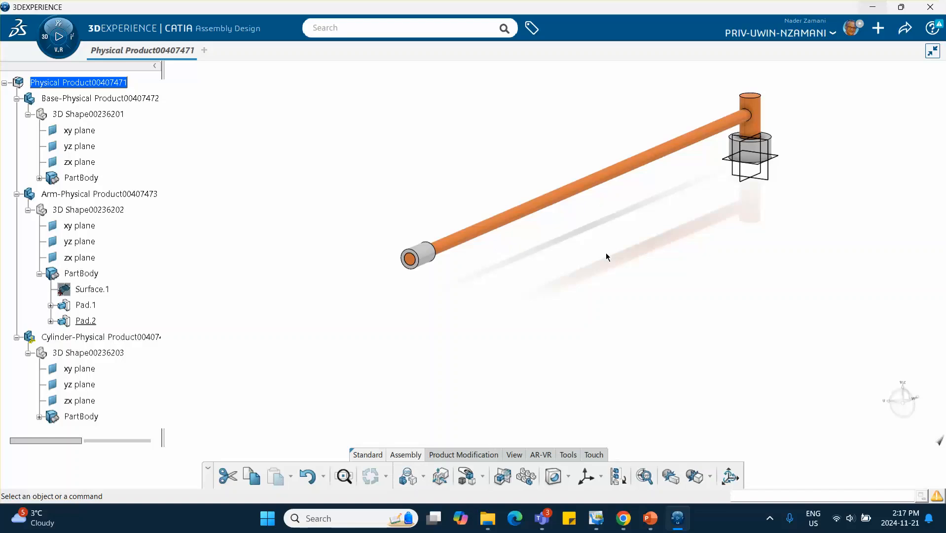
{"action": "middle_click_drag", "start_coordinate": [606, 253], "coordinate": [582, 304]}
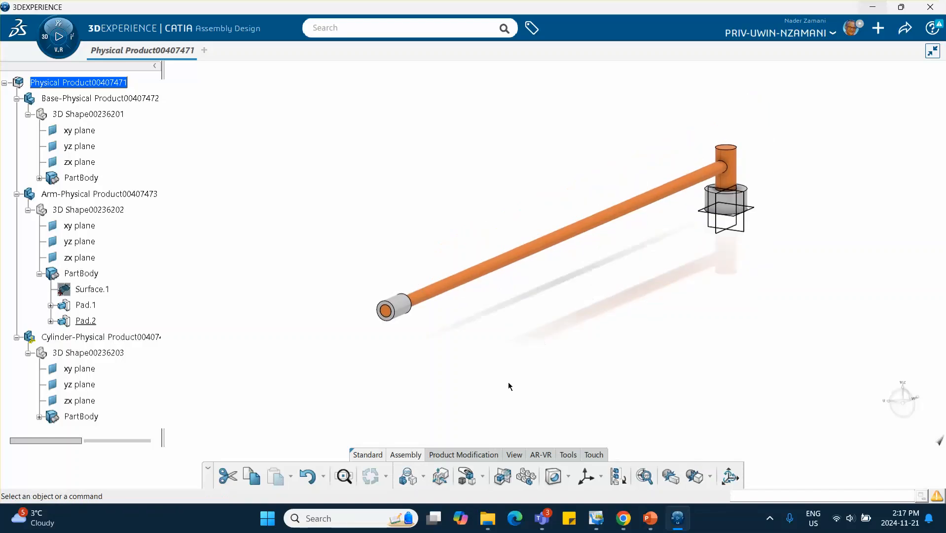
- Use Manipulate to translate the Cylinder and the Arm components apart from each other
{"action": "left_click", "coordinate": [481, 478]}
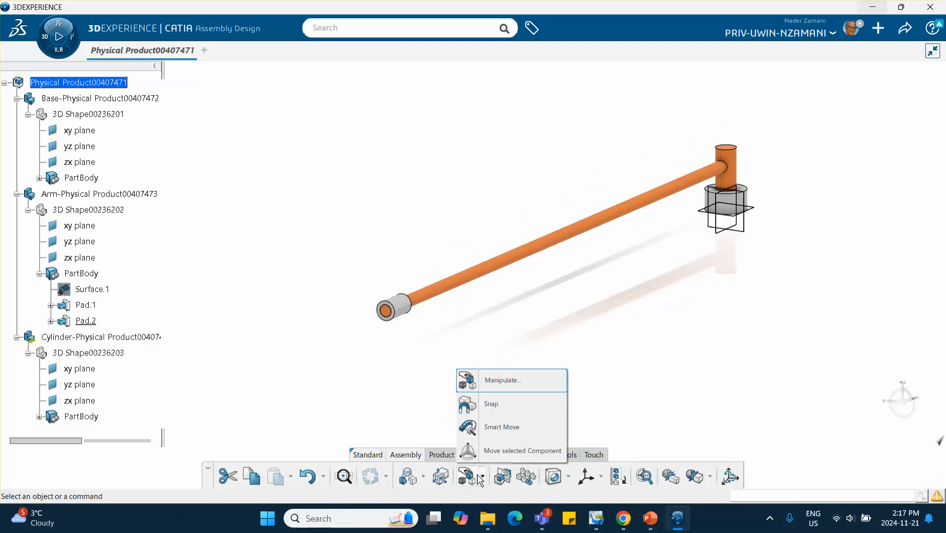
{"action": "left_click", "coordinate": [502, 381]}
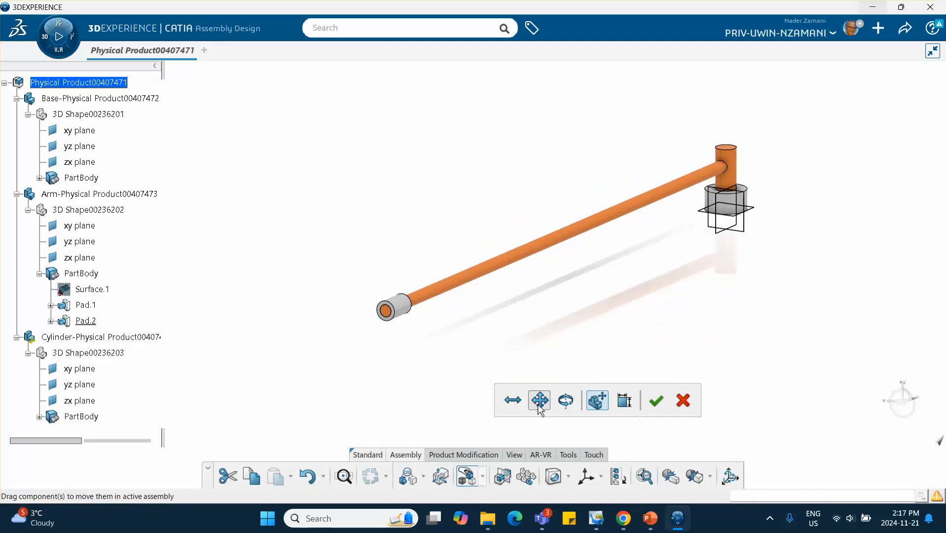
{"action": "left_click", "coordinate": [513, 400]}
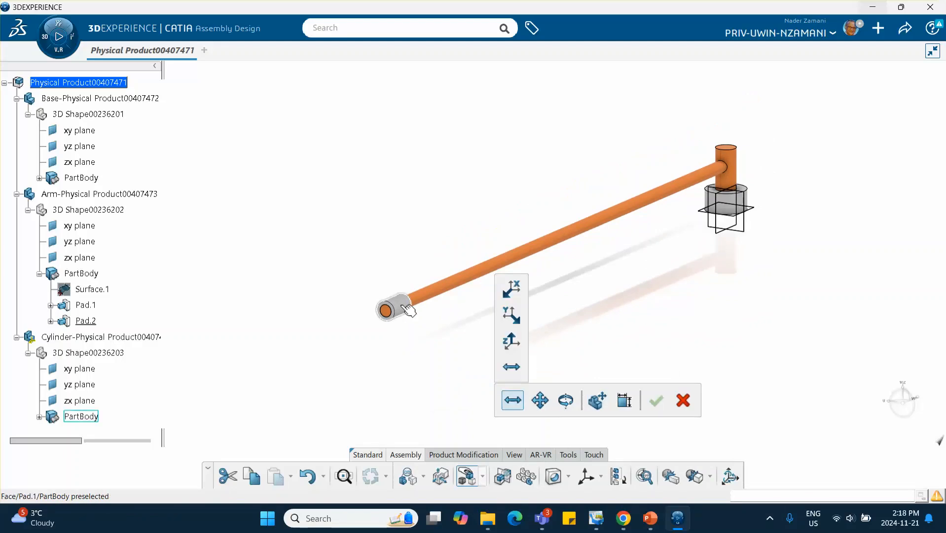
{"action": "left_click", "coordinate": [512, 313]}
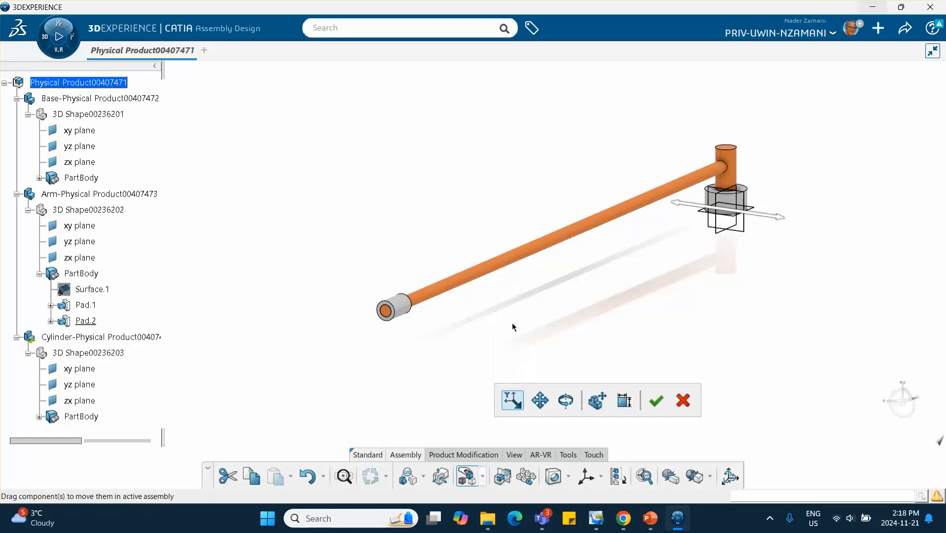
{"action": "left_click_drag", "start_coordinate": [400, 303], "coordinate": [270, 284]}
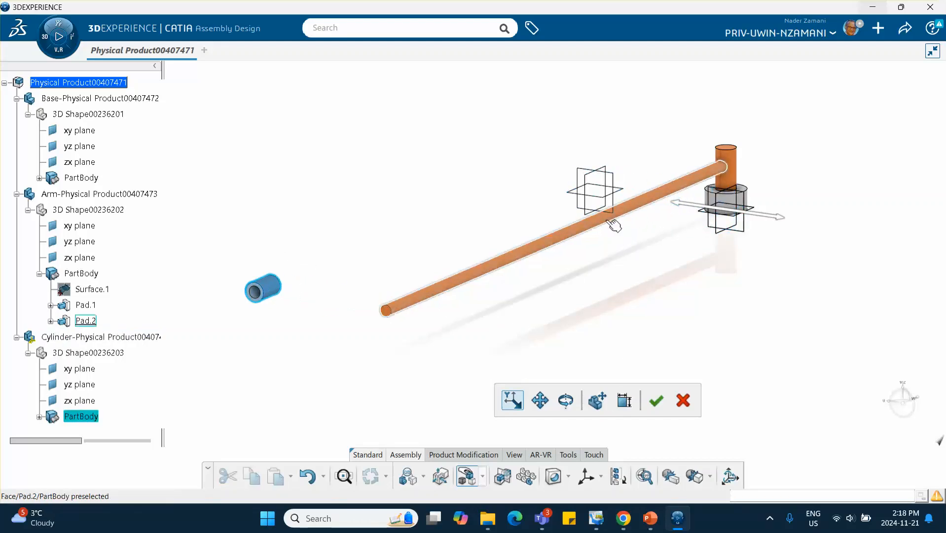
{"action": "left_click_drag", "start_coordinate": [612, 222], "coordinate": [803, 318]}
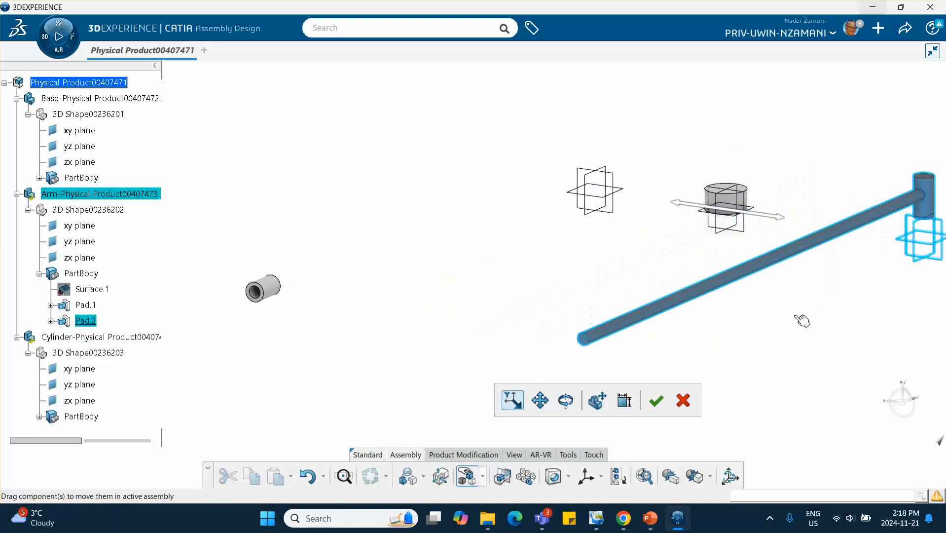
{"action": "left_click", "coordinate": [652, 400]}
- Fix the Base product in place with a Fix engineering connection
{"action": "middle_click_drag", "start_coordinate": [526, 340], "coordinate": [408, 362]}
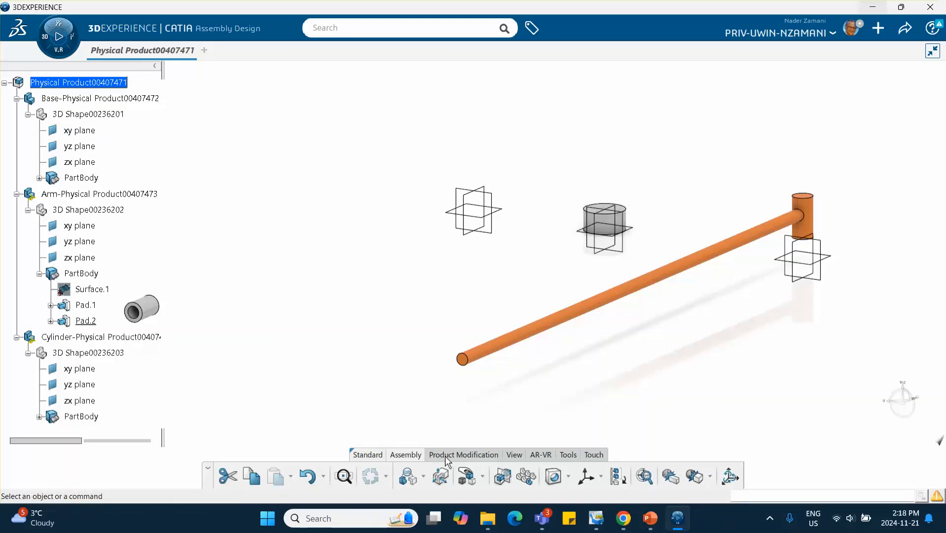
{"action": "left_click", "coordinate": [424, 477]}
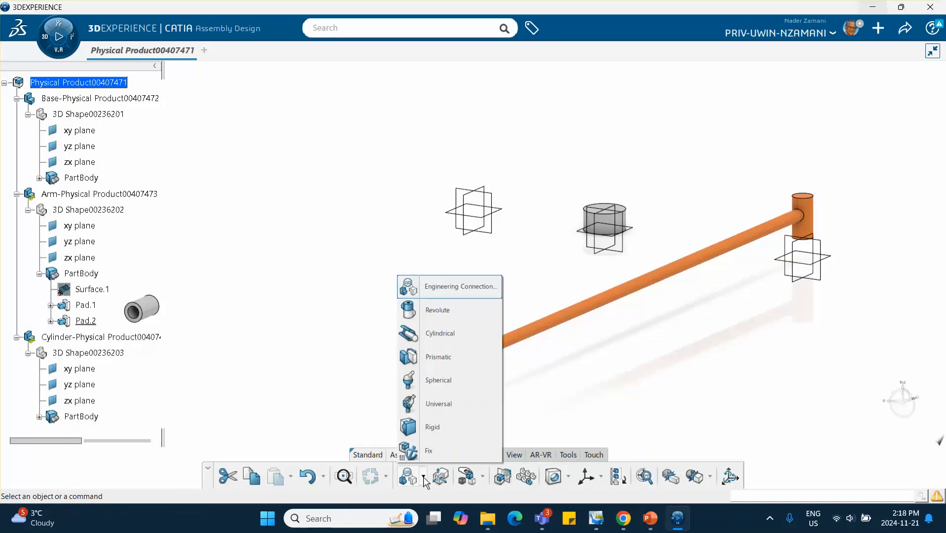
{"action": "left_click", "coordinate": [428, 453]}
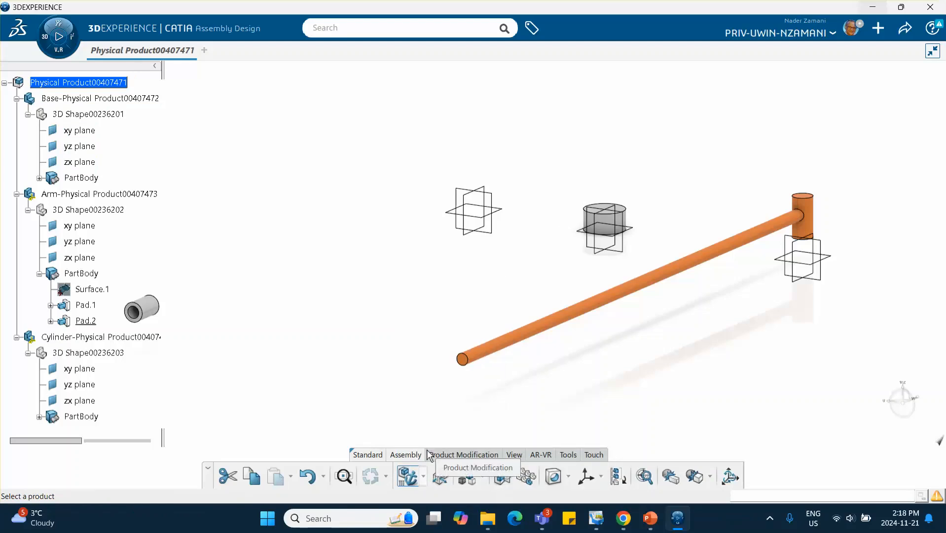
{"action": "left_click", "coordinate": [100, 98]}
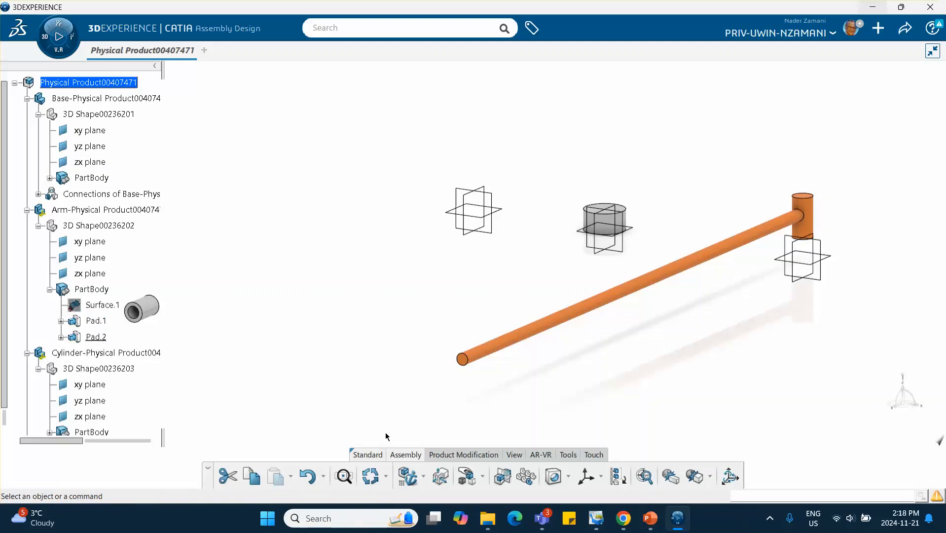
- Start a Revolute engineering connection from a template and make the arm's pivot axis coincident with the base's axis
{"action": "left_click", "coordinate": [423, 477]}
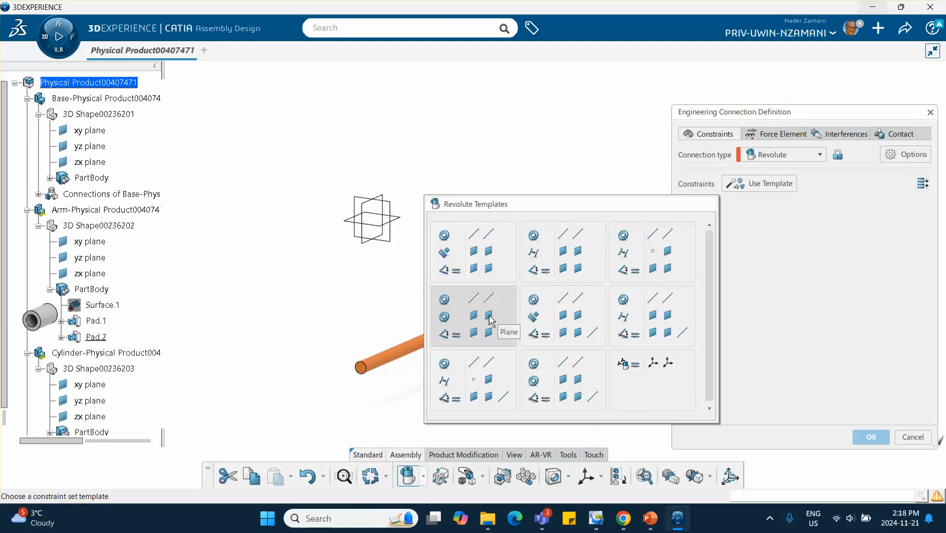
{"action": "left_click", "coordinate": [513, 308]}
{"action": "middle_click_drag", "start_coordinate": [560, 308], "coordinate": [471, 306]}
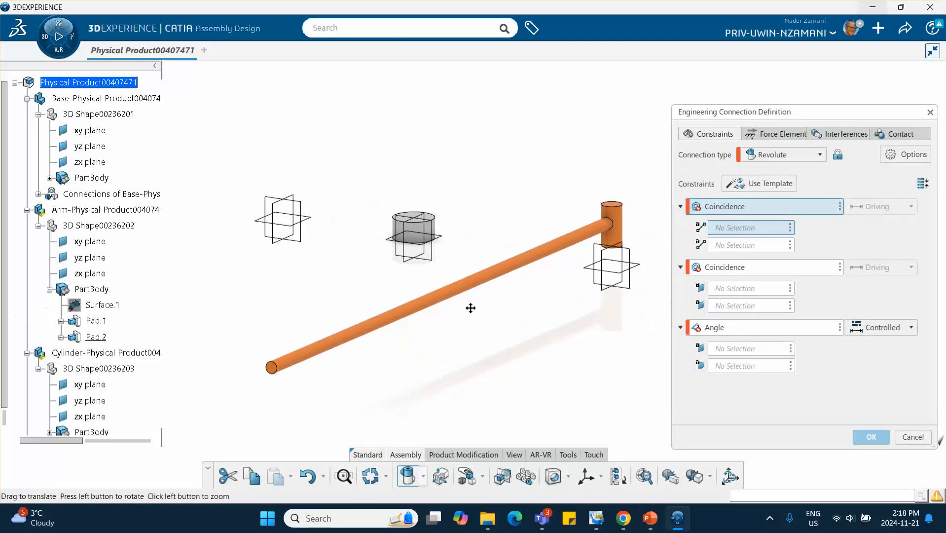
{"action": "left_click", "coordinate": [622, 223]}
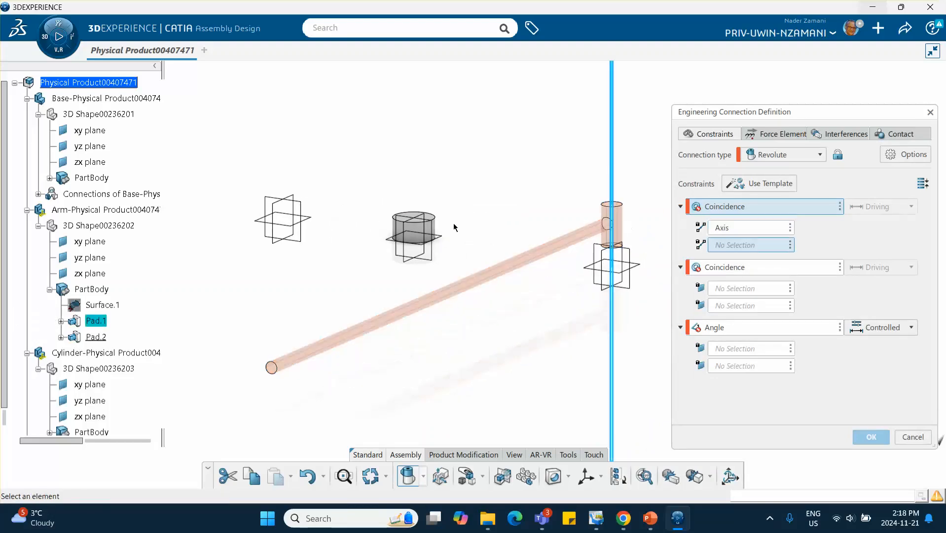
{"action": "left_click", "coordinate": [419, 232]}
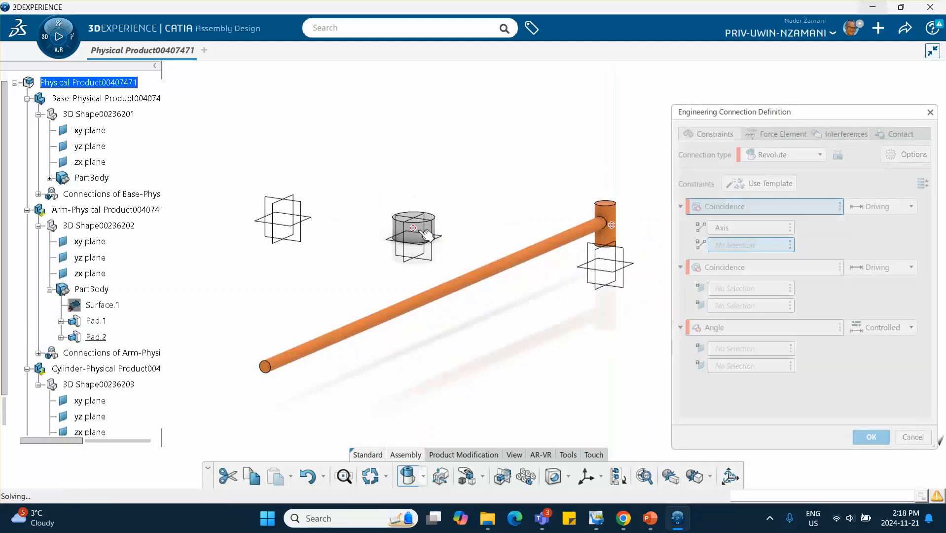
- Make the base's top face coincident with the bottom face of the arm's pivot cylinder
{"action": "middle_click_drag", "start_coordinate": [445, 240], "coordinate": [476, 224]}
{"action": "left_click", "coordinate": [475, 224]}
{"action": "right_click", "coordinate": [463, 272]}
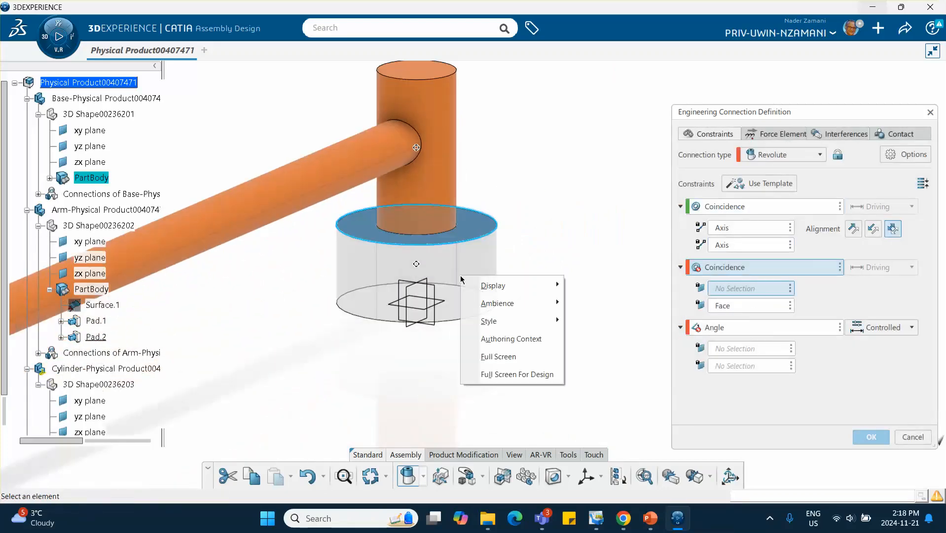
{"action": "mouse_move", "coordinate": [498, 309]}
{"action": "left_click", "coordinate": [544, 228]}
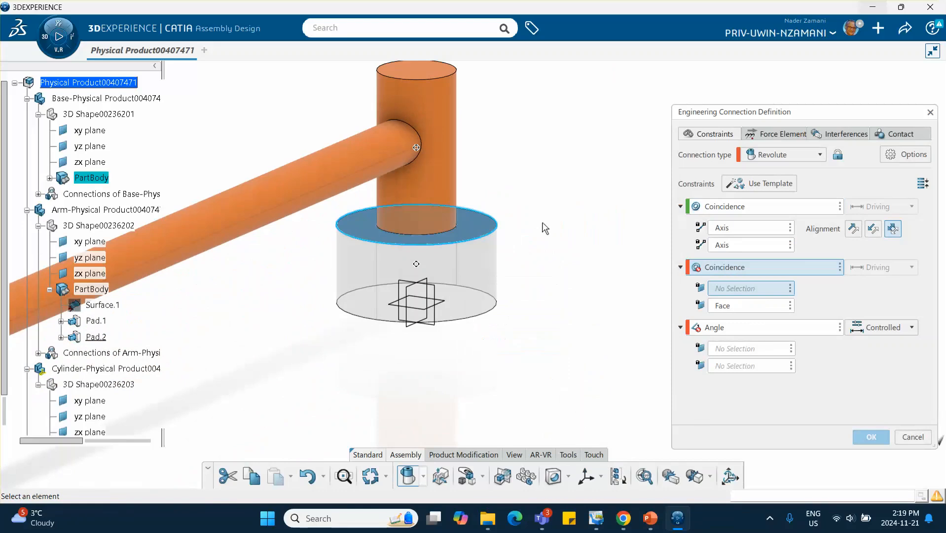
{"action": "middle_click_drag", "start_coordinate": [439, 256], "coordinate": [408, 256]}
{"action": "middle_click_drag", "start_coordinate": [384, 154], "coordinate": [404, 276]}
{"action": "left_click", "coordinate": [407, 308]}
{"action": "middle_click_drag", "start_coordinate": [396, 137], "coordinate": [479, 336]}
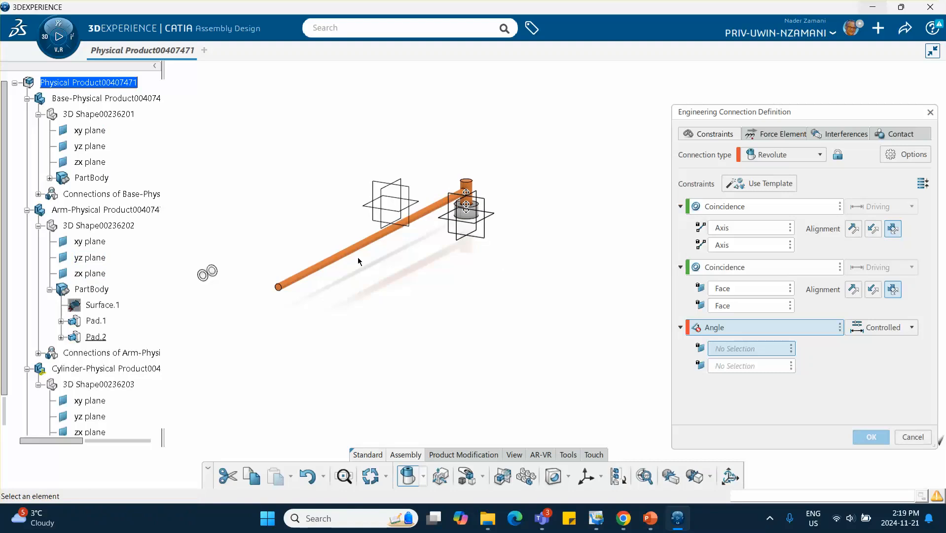
- Pick the Base's yz plane and the Arm's xy plane as the angle constraint references
{"action": "middle_click_drag", "start_coordinate": [359, 262], "coordinate": [396, 176]}
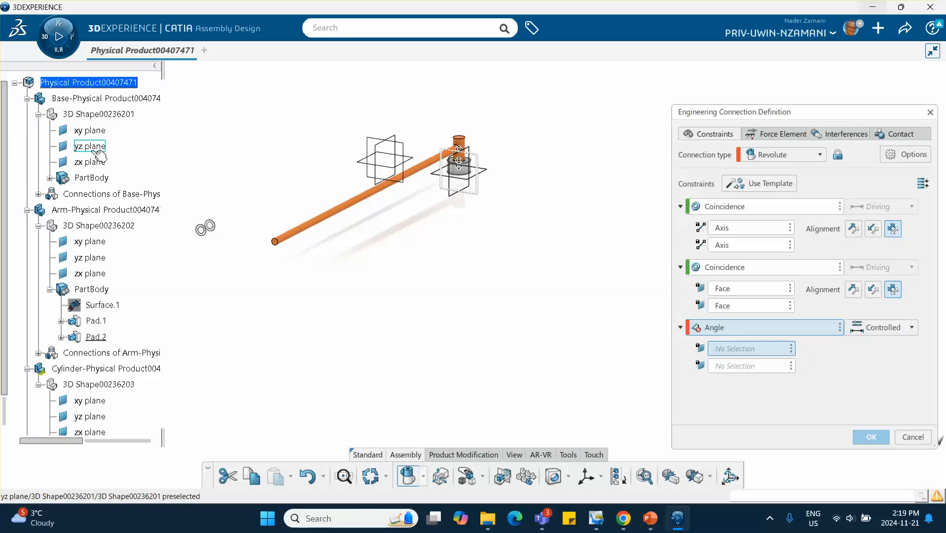
{"action": "left_click", "coordinate": [98, 151]}
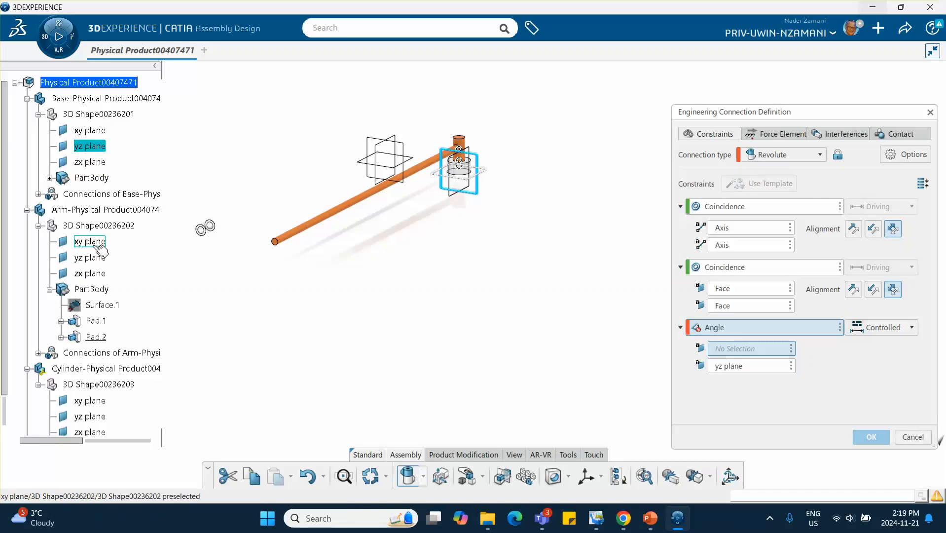
{"action": "left_click", "coordinate": [96, 243]}
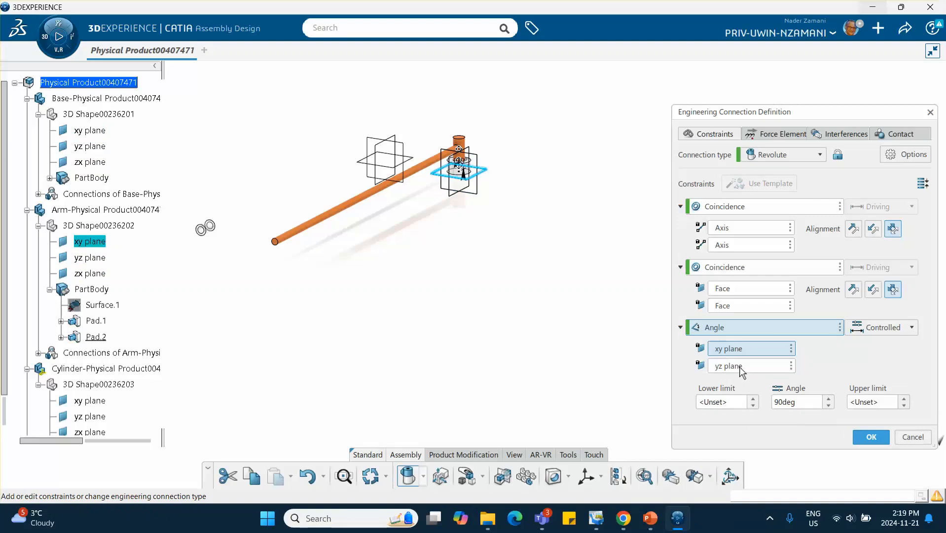
- Clear the Base's yz plane from the angle constraint's second reference
{"action": "left_click", "coordinate": [759, 370]}
{"action": "left_click", "coordinate": [791, 365]}
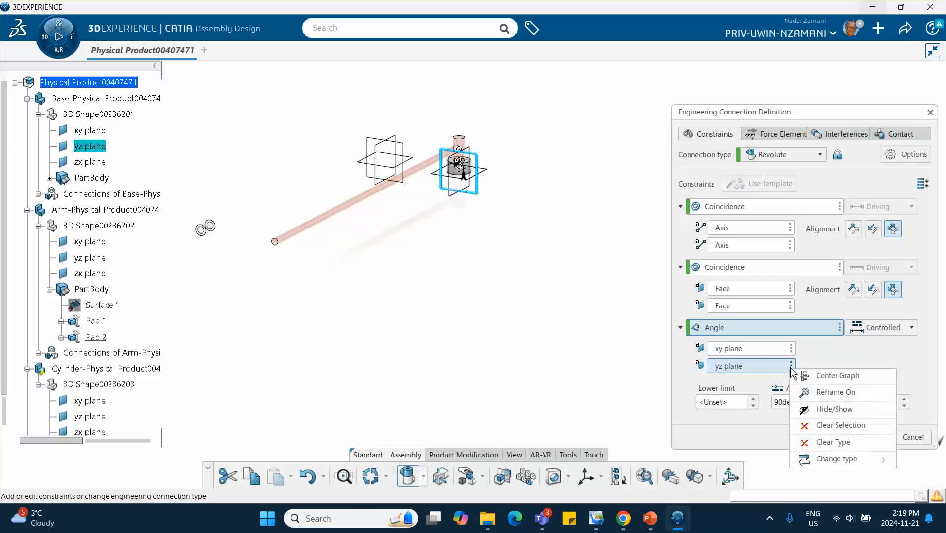
{"action": "left_click", "coordinate": [820, 427]}
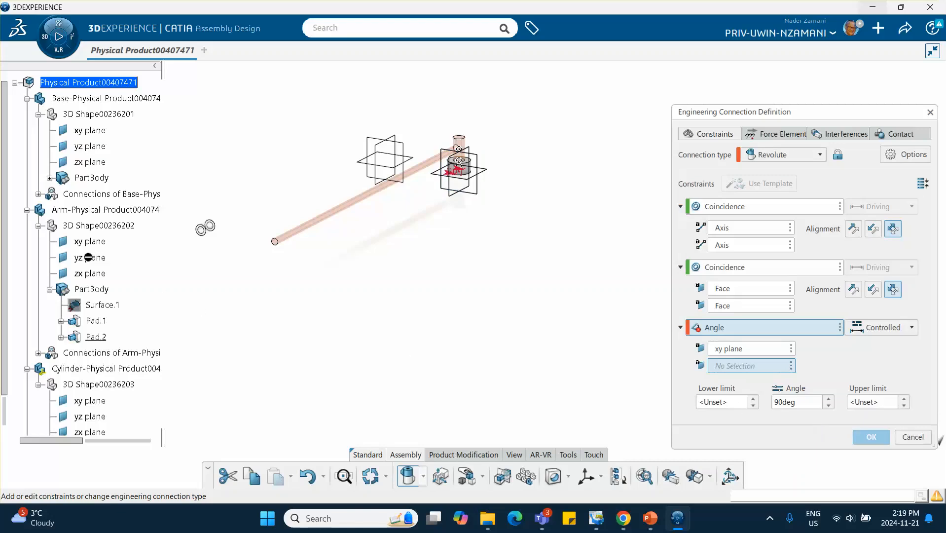
- Set the angle constraint references to the Base's zx plane and the Arm's zx plane, replacing the Arm's xy plane
{"action": "left_click", "coordinate": [735, 365]}
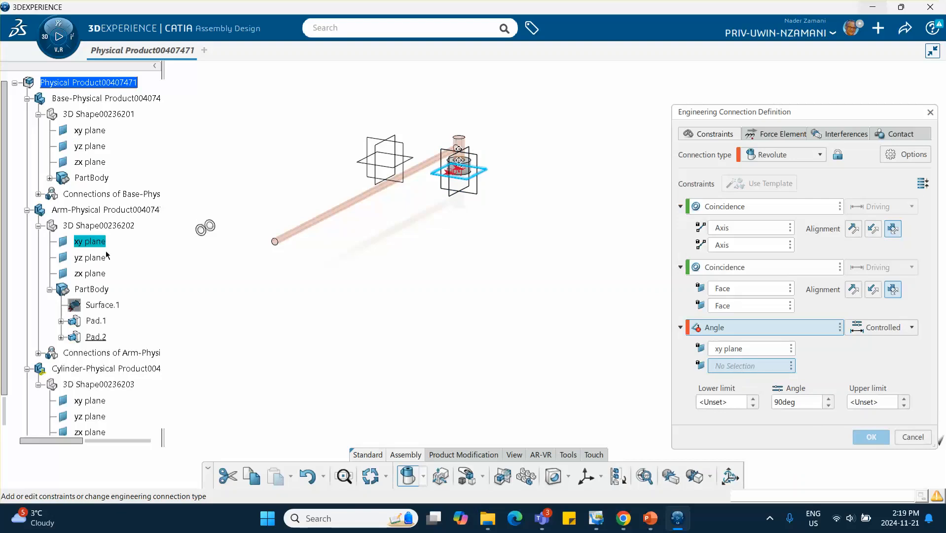
{"action": "left_click", "coordinate": [98, 163]}
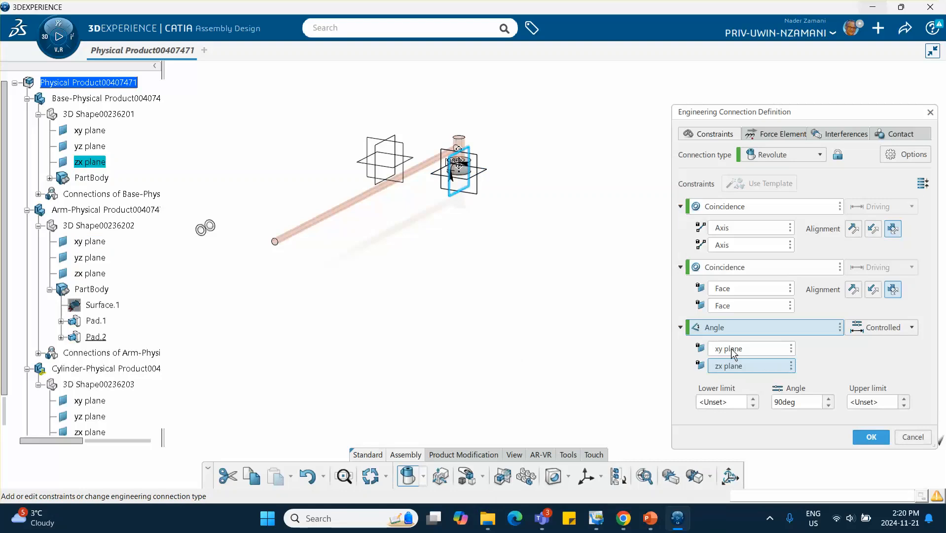
{"action": "left_click", "coordinate": [791, 350]}
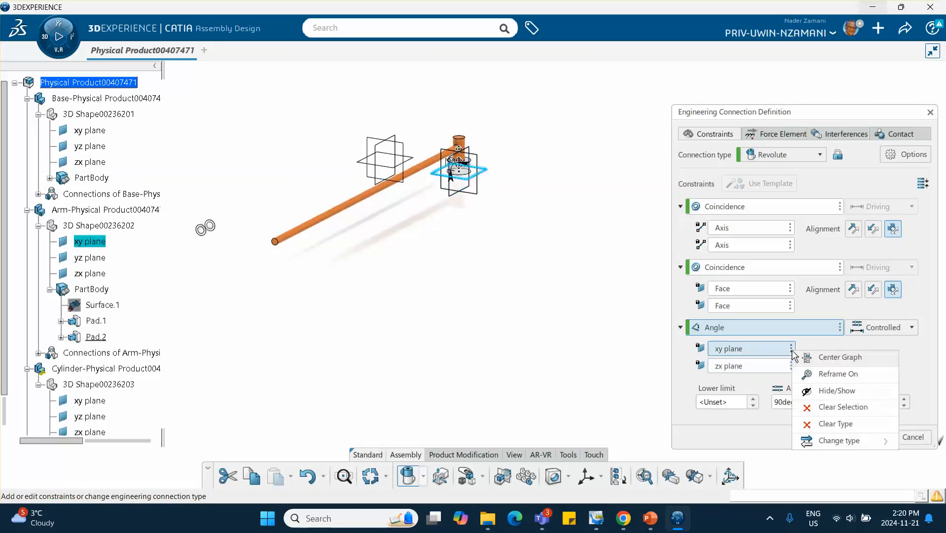
{"action": "left_click", "coordinate": [817, 407]}
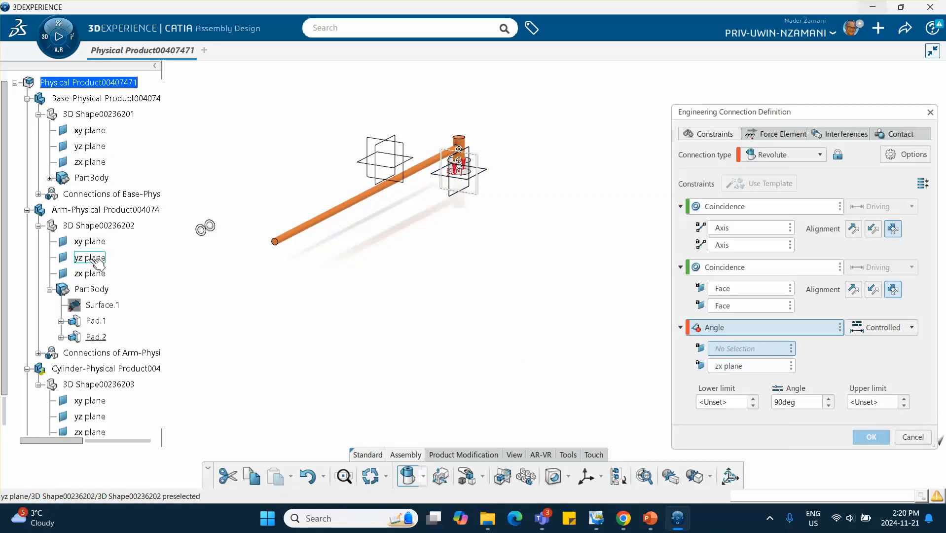
{"action": "left_click", "coordinate": [90, 273]}
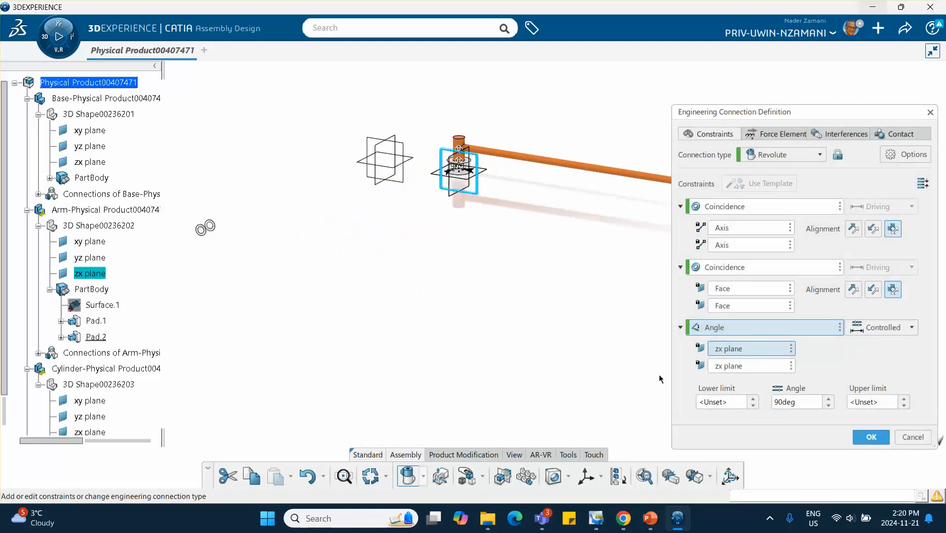
- Set the angle to 0 deg and finish the Revolute connection without making check contact a specification
{"action": "double_click", "coordinate": [789, 401]}
{"action": "type", "text": "0"}
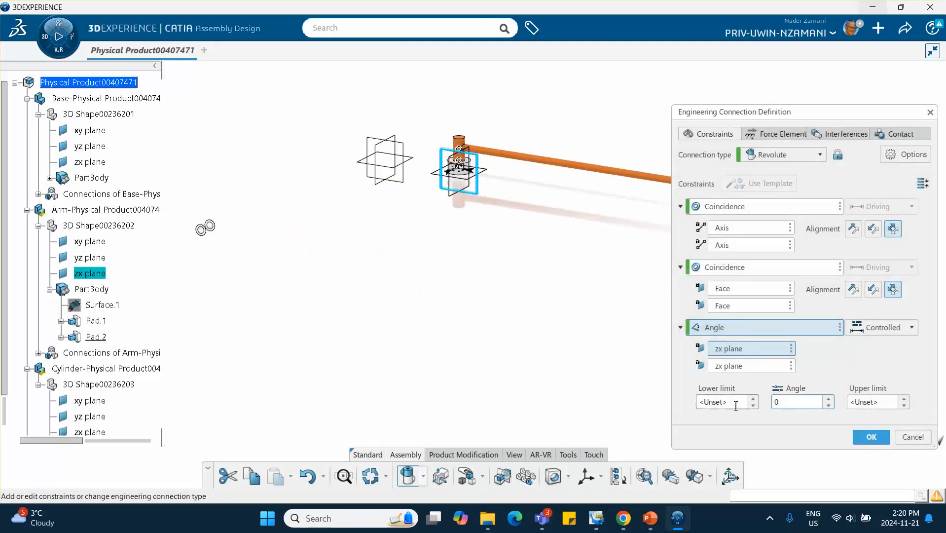
{"action": "left_click", "coordinate": [870, 436]}
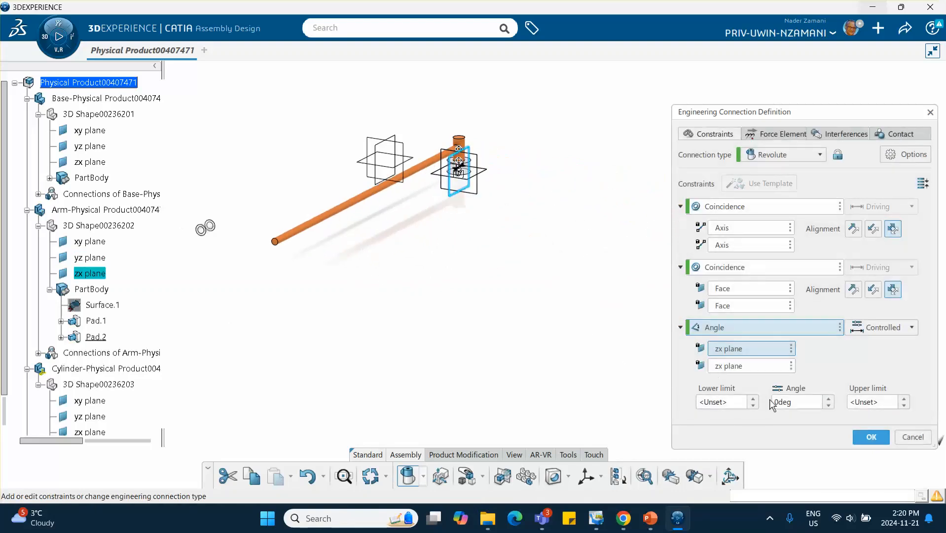
{"action": "left_click", "coordinate": [871, 437]}
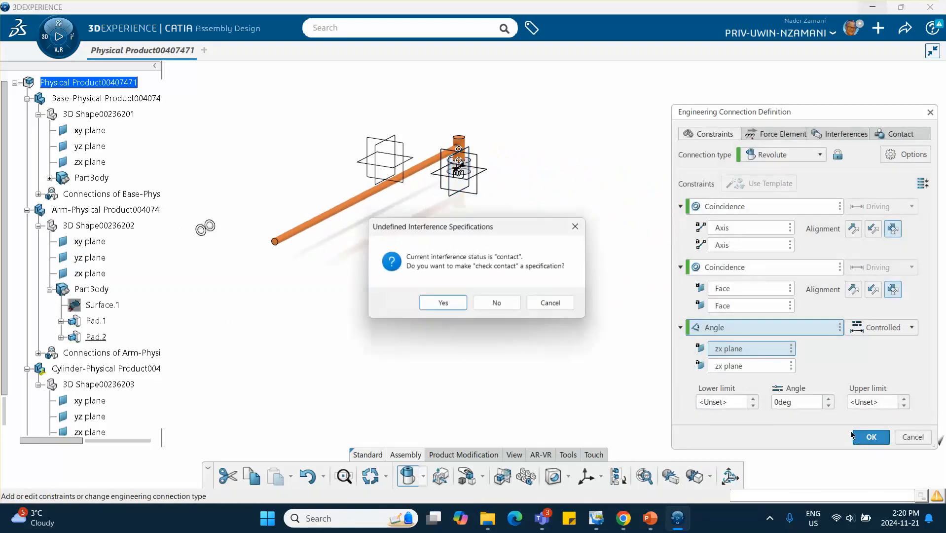
{"action": "left_click", "coordinate": [495, 303]}
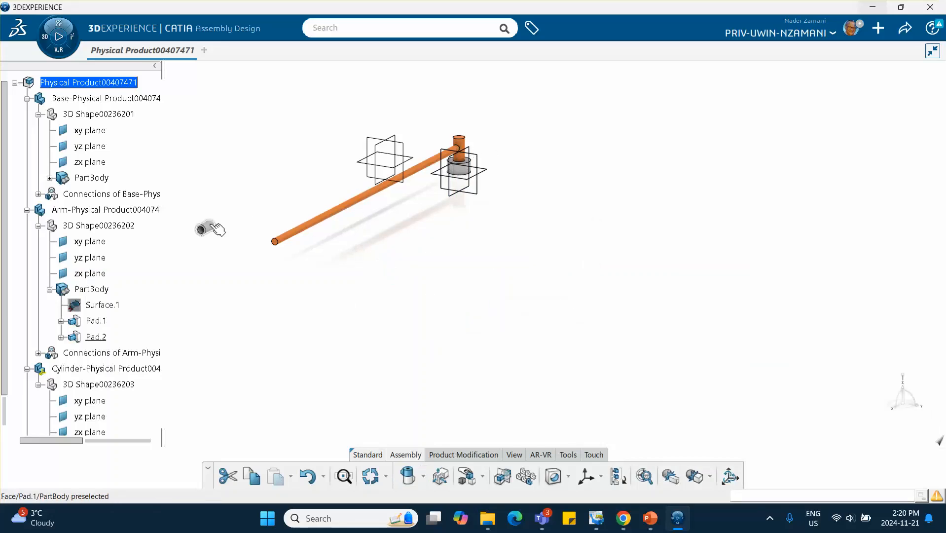
- Start a Prismatic engineering connection from a template and make the Cylinder's axis coincident with the Arm's axis
{"action": "middle_click_drag", "start_coordinate": [335, 221], "coordinate": [449, 378]}
{"action": "left_click", "coordinate": [429, 242]}
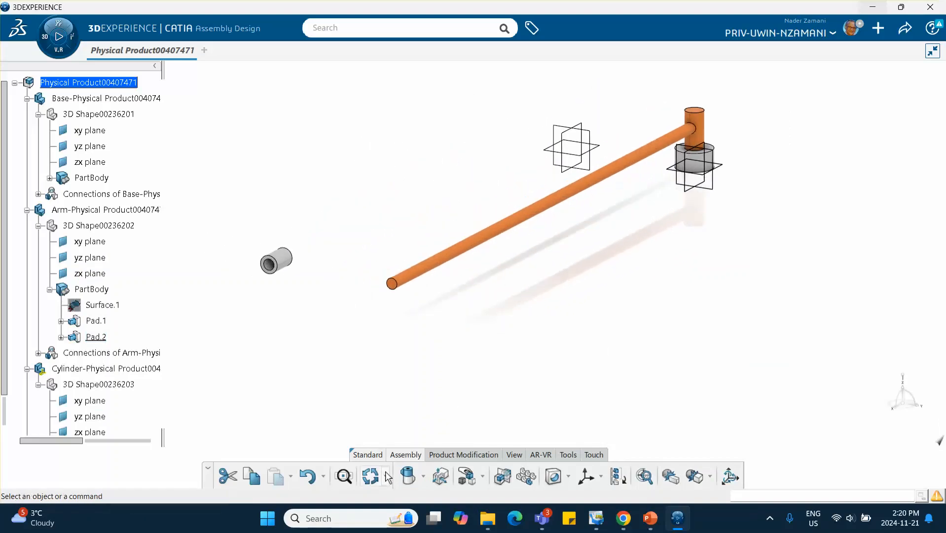
{"action": "left_click", "coordinate": [423, 476]}
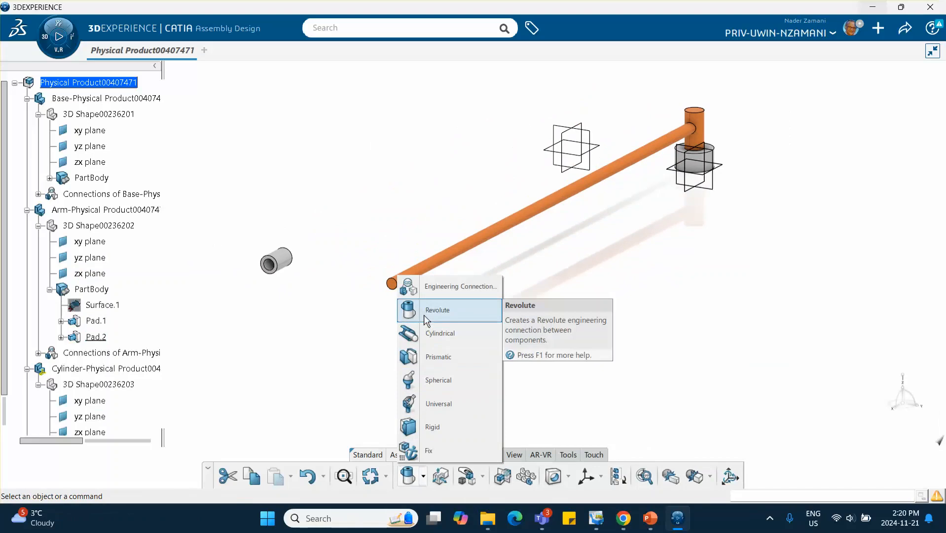
{"action": "left_click", "coordinate": [430, 360]}
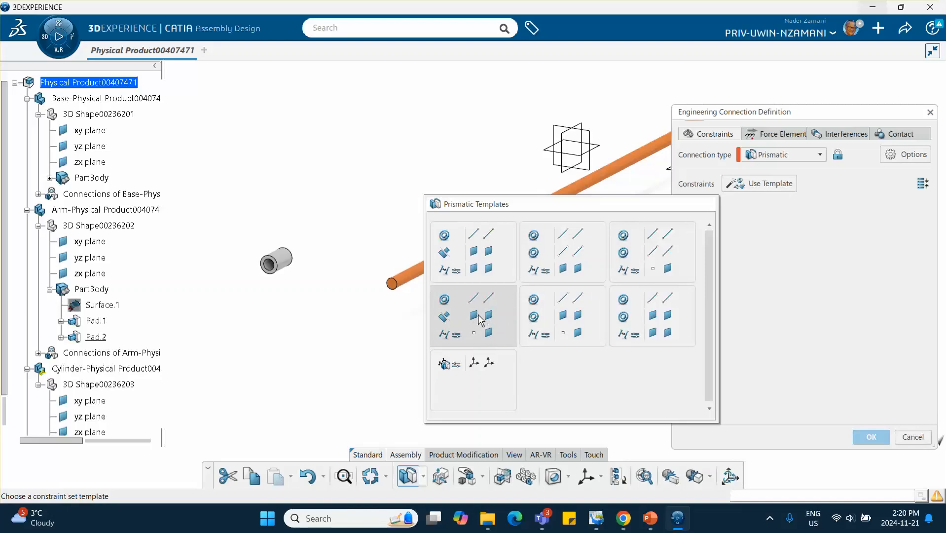
{"action": "left_click", "coordinate": [643, 322]}
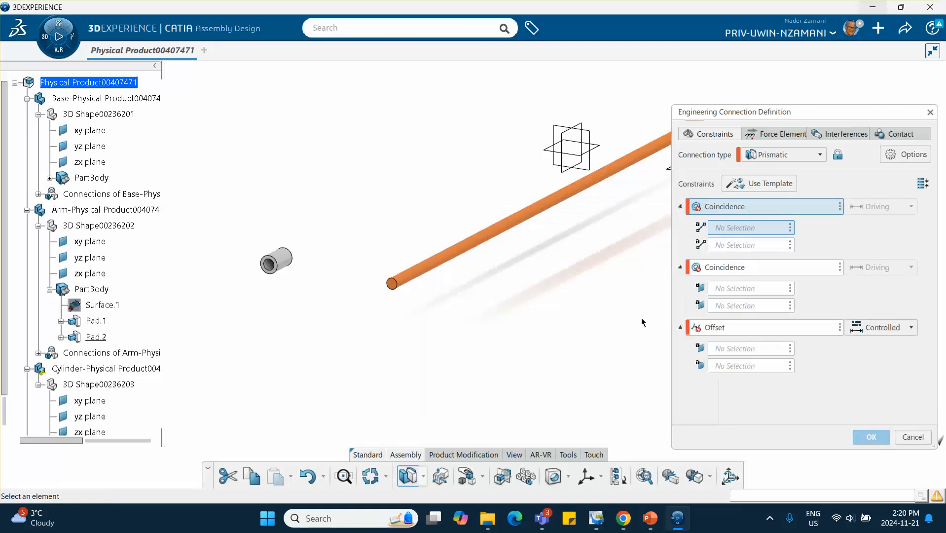
{"action": "left_click", "coordinate": [283, 261]}
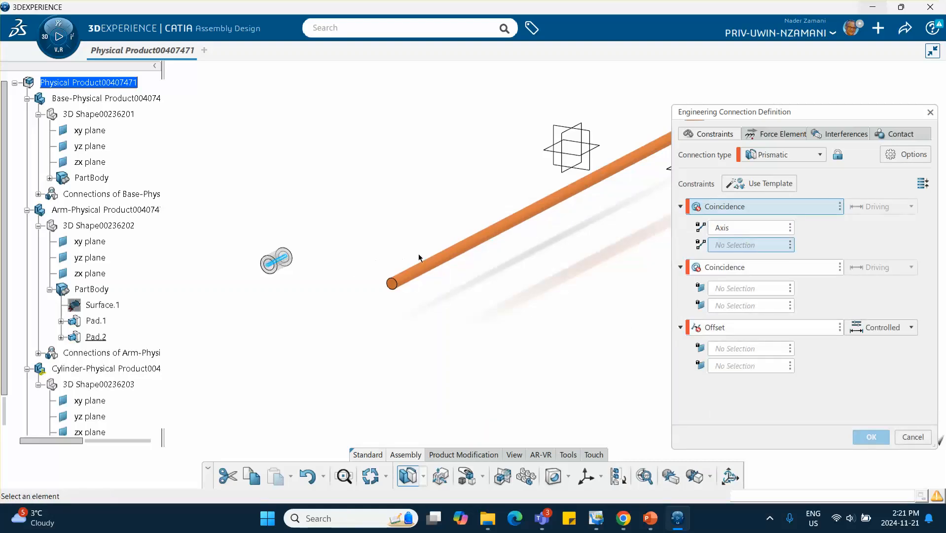
{"action": "left_click", "coordinate": [434, 265]}
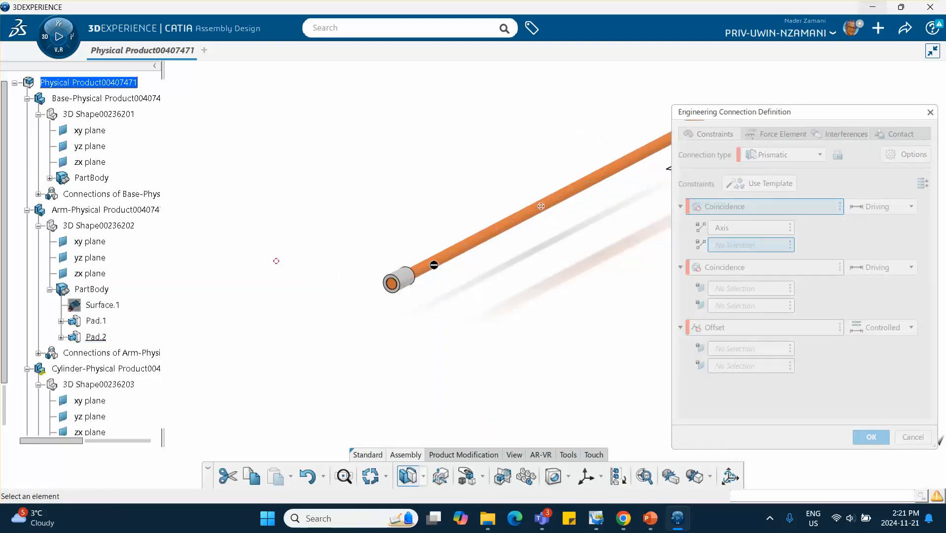
- Make the Cylinder's zx plane coincident with the Arm's zx plane, clearing the initially picked yz plane
{"action": "scroll", "coordinate": [114, 265], "scroll_direction": "down", "scroll_amount": 3}
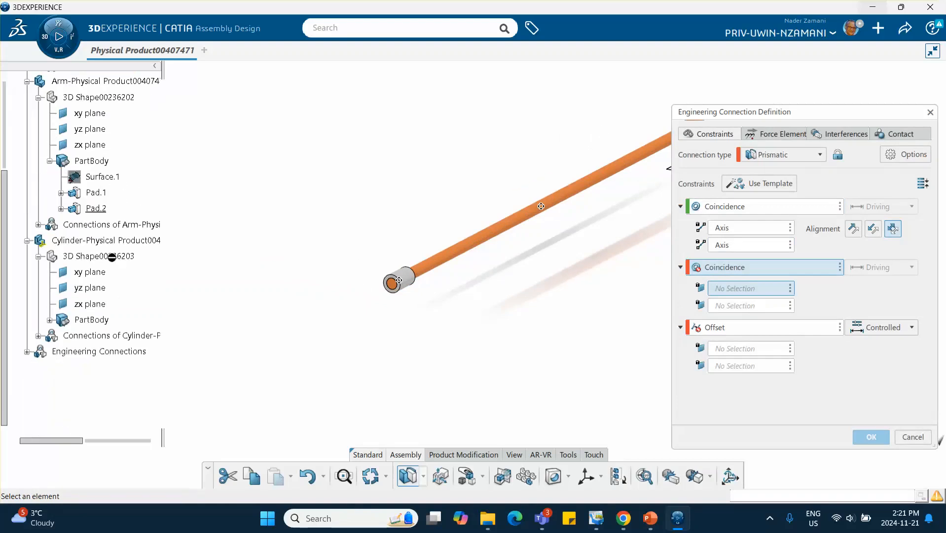
{"action": "left_click", "coordinate": [97, 287]}
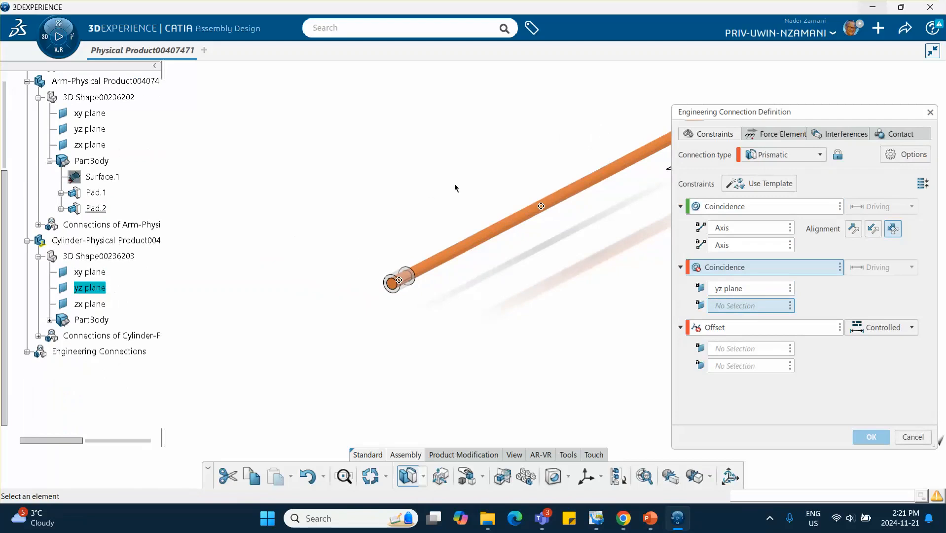
{"action": "middle_click_drag", "start_coordinate": [455, 184], "coordinate": [336, 187]}
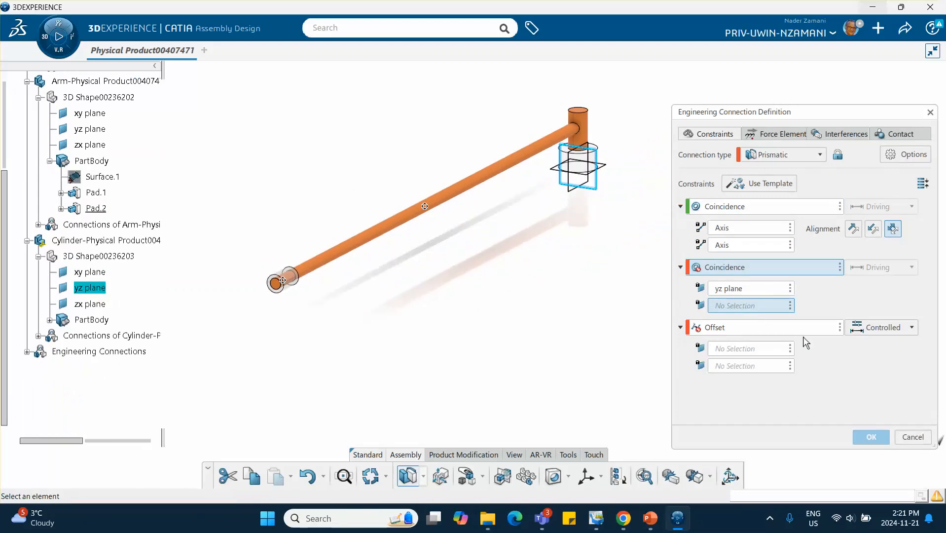
{"action": "left_click", "coordinate": [789, 289]}
{"action": "left_click", "coordinate": [820, 364]}
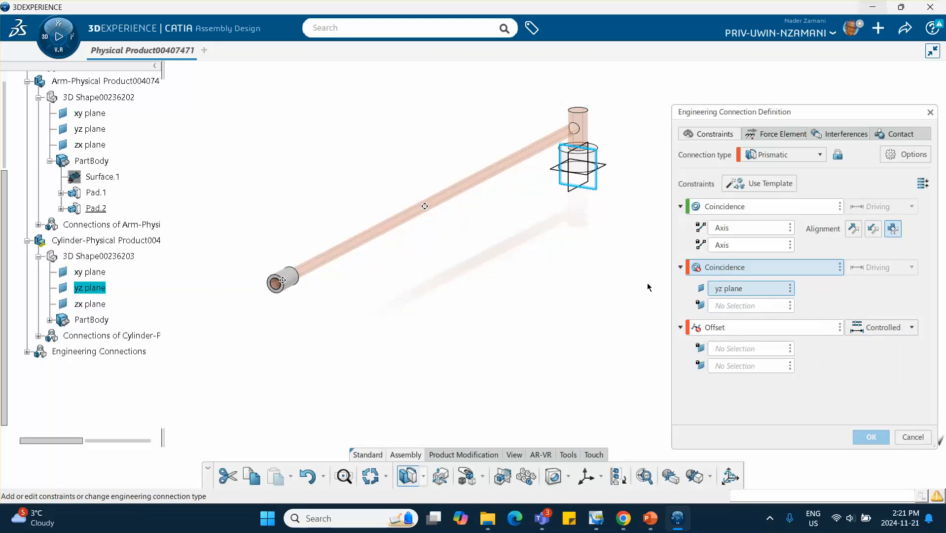
{"action": "left_click", "coordinate": [790, 289]}
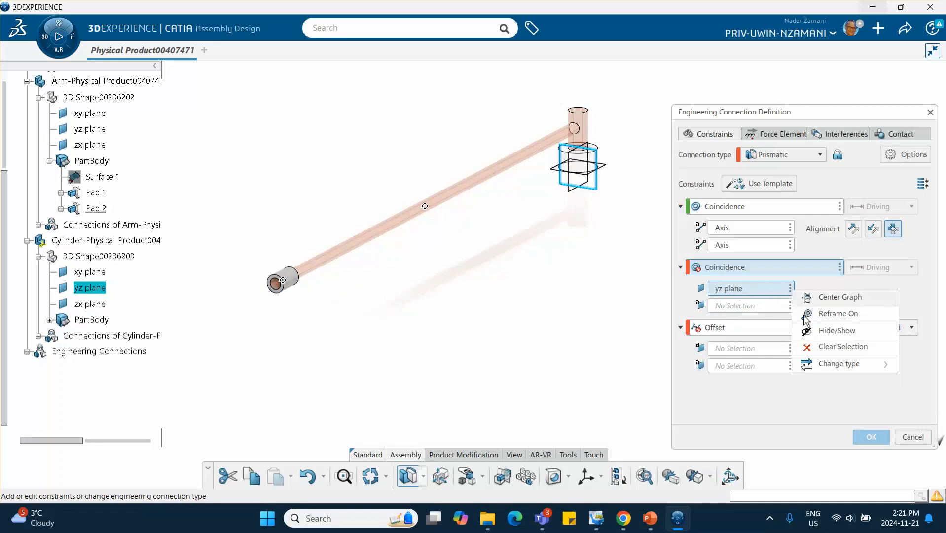
{"action": "left_click", "coordinate": [822, 348]}
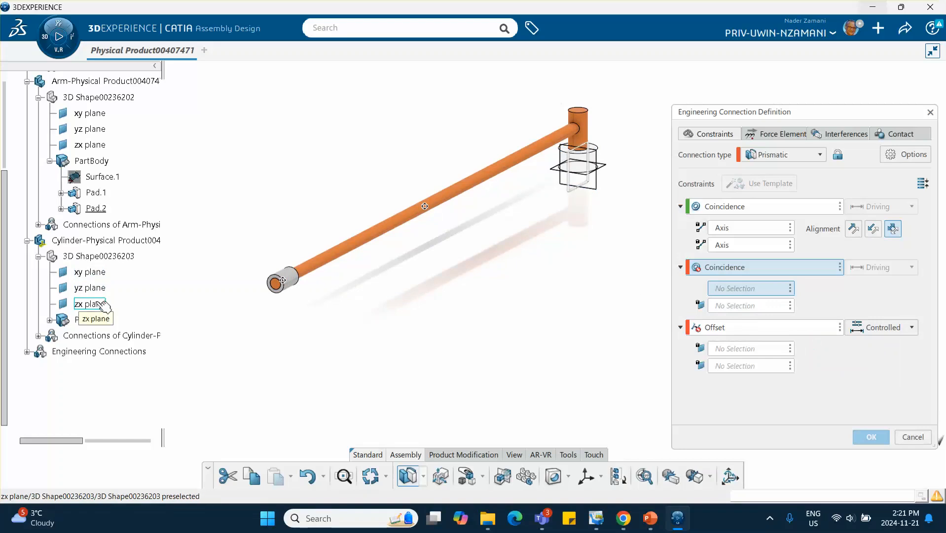
{"action": "left_click", "coordinate": [102, 304]}
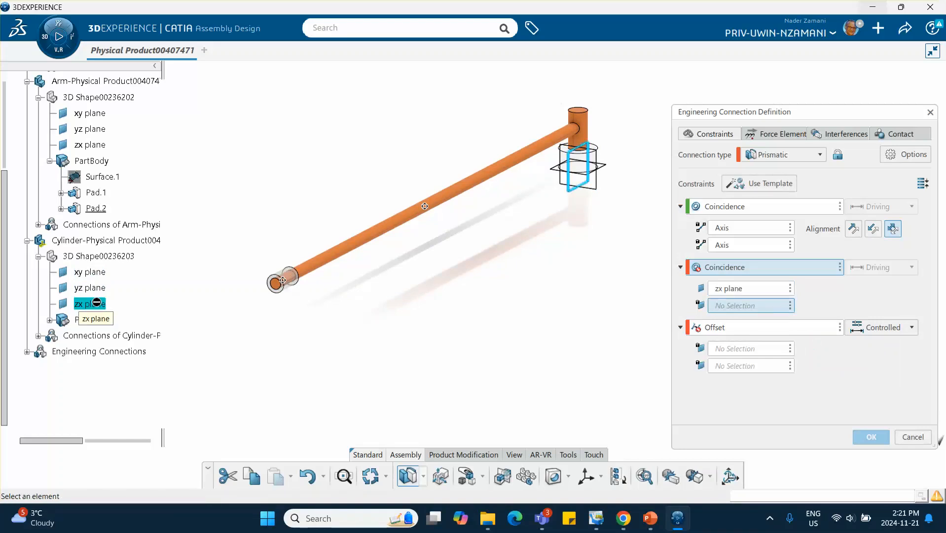
{"action": "left_click", "coordinate": [99, 144]}
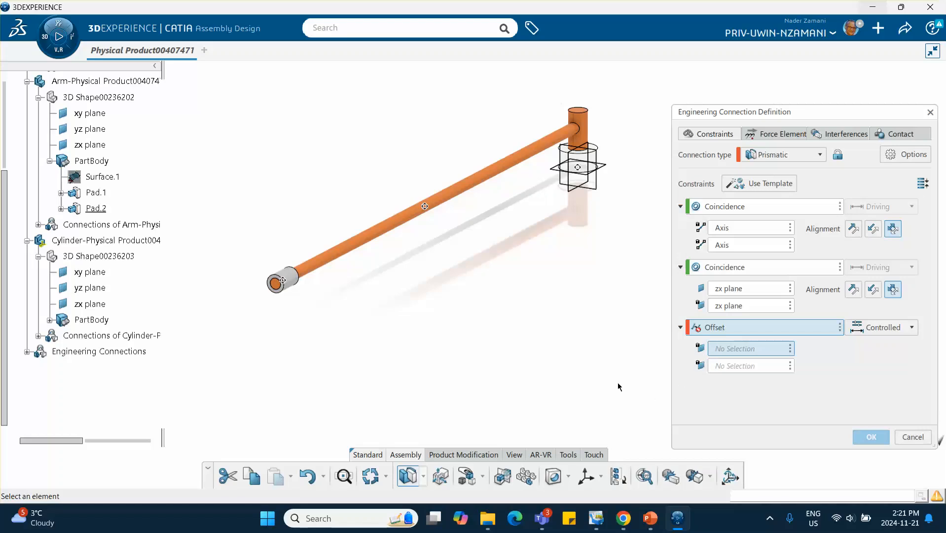
- Add an offset between the Arm's and Cylinder's yz planes and finish the Prismatic connection without a contact specification
{"action": "middle_click_drag", "start_coordinate": [620, 386], "coordinate": [570, 382]}
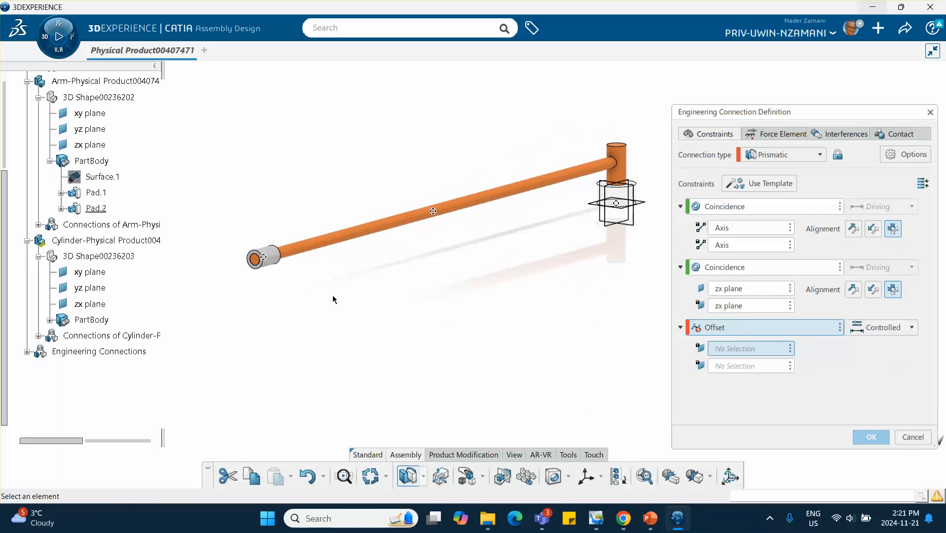
{"action": "left_click", "coordinate": [641, 200]}
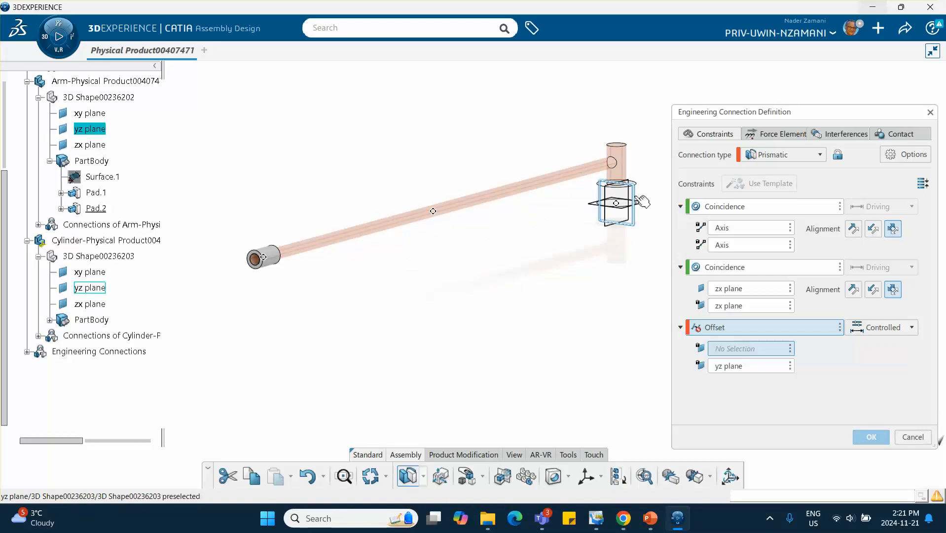
{"action": "left_click", "coordinate": [102, 288]}
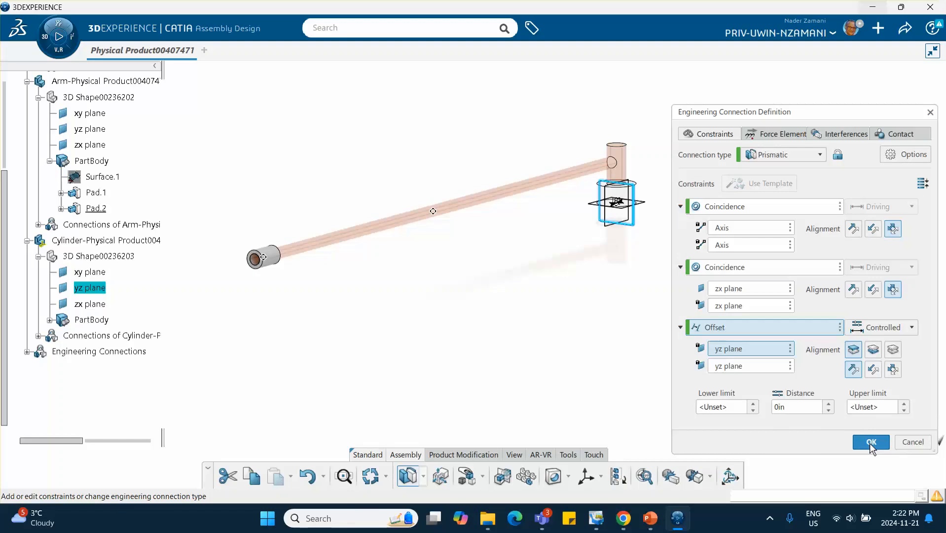
{"action": "left_click", "coordinate": [870, 442]}
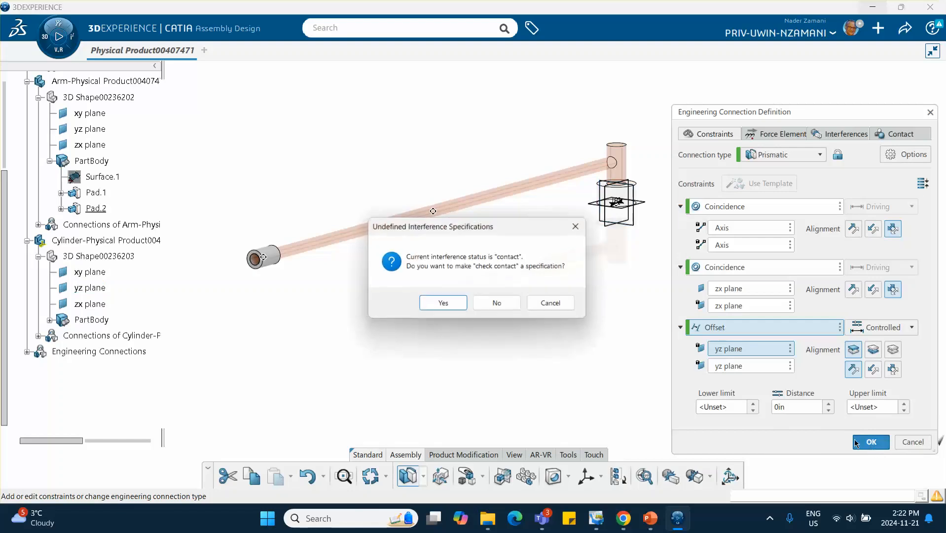
{"action": "left_click", "coordinate": [506, 302]}
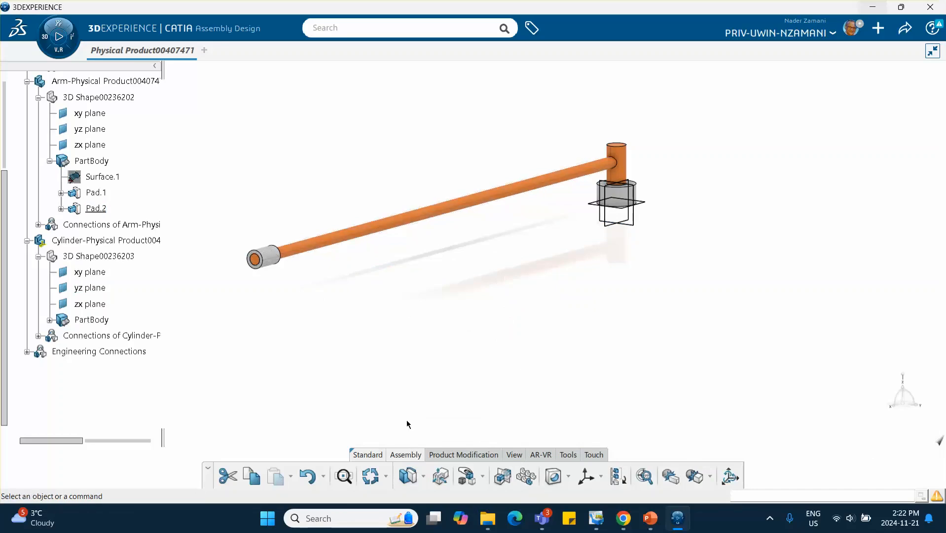
- Use the robot's linear translation along the Arm's axis to slide the Cylinder toward the pivot end of the Arm
{"action": "left_click", "coordinate": [484, 478]}
{"action": "left_click", "coordinate": [499, 381]}
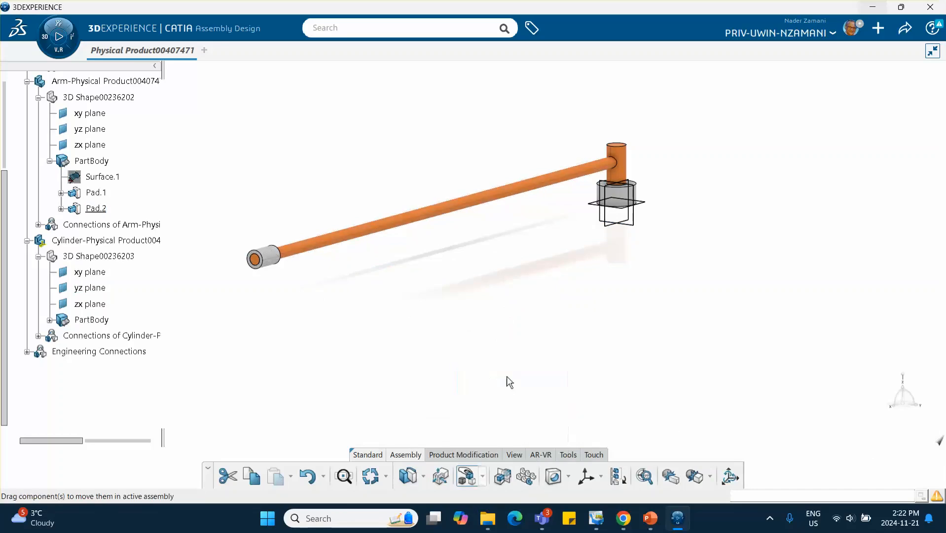
{"action": "left_click", "coordinate": [513, 400]}
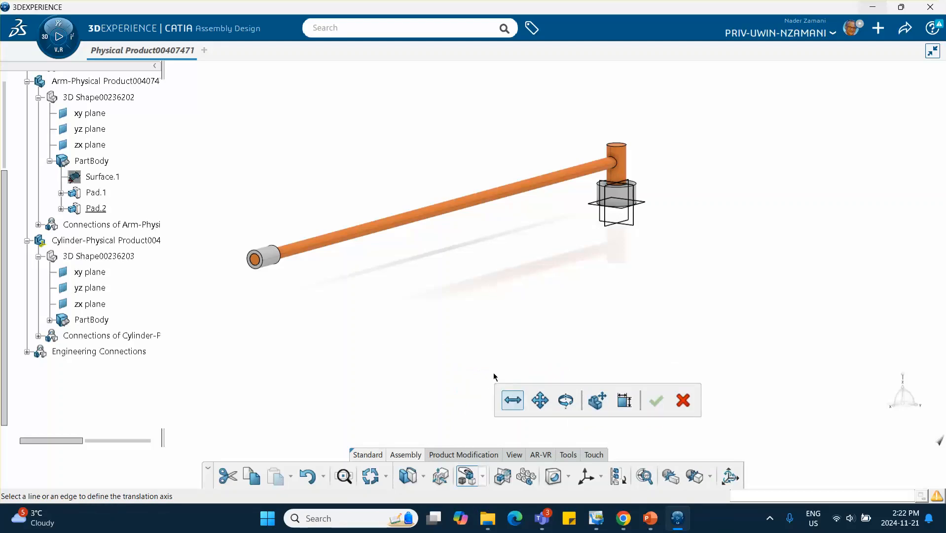
{"action": "left_click", "coordinate": [514, 400]}
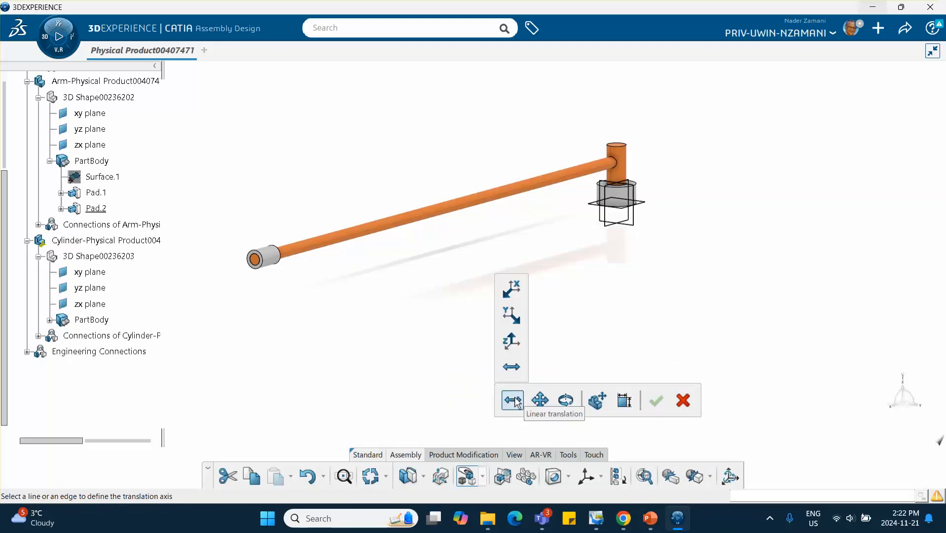
{"action": "left_click", "coordinate": [511, 368]}
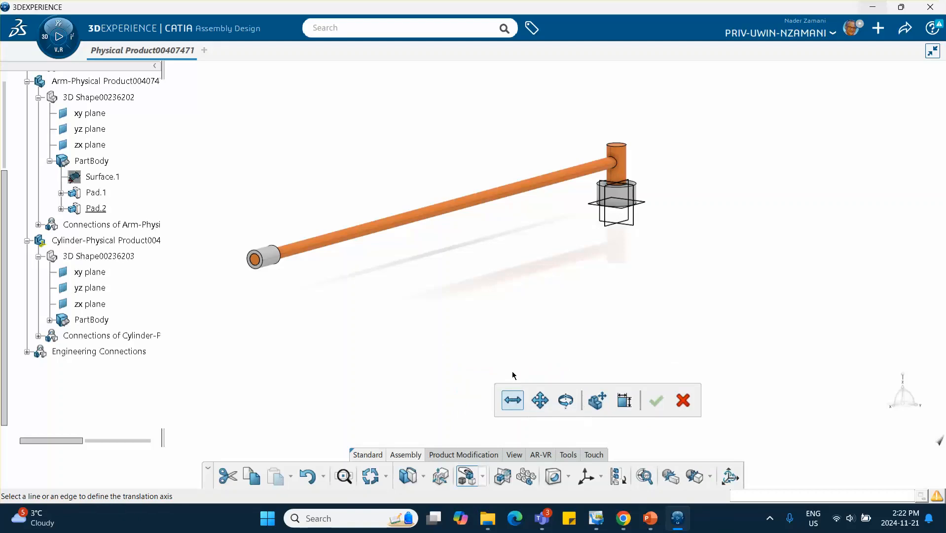
{"action": "left_click", "coordinate": [513, 398]}
{"action": "left_click", "coordinate": [516, 400]}
{"action": "left_click", "coordinate": [515, 402]}
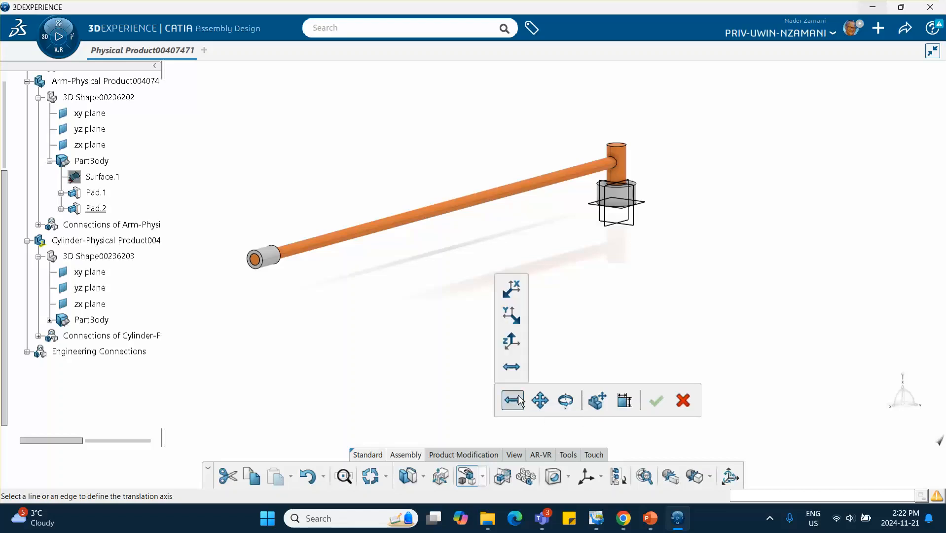
{"action": "left_click", "coordinate": [514, 395]}
{"action": "left_click", "coordinate": [520, 394]}
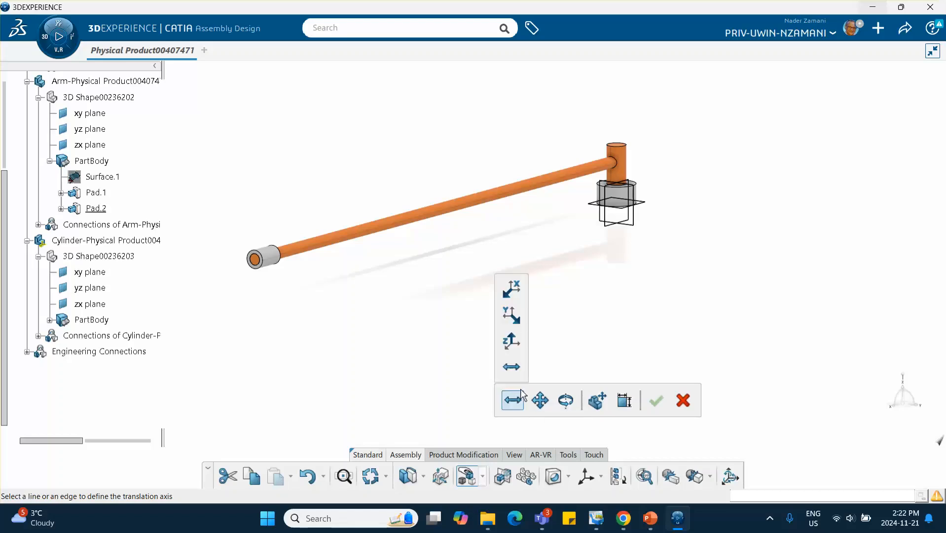
{"action": "left_click", "coordinate": [513, 364]}
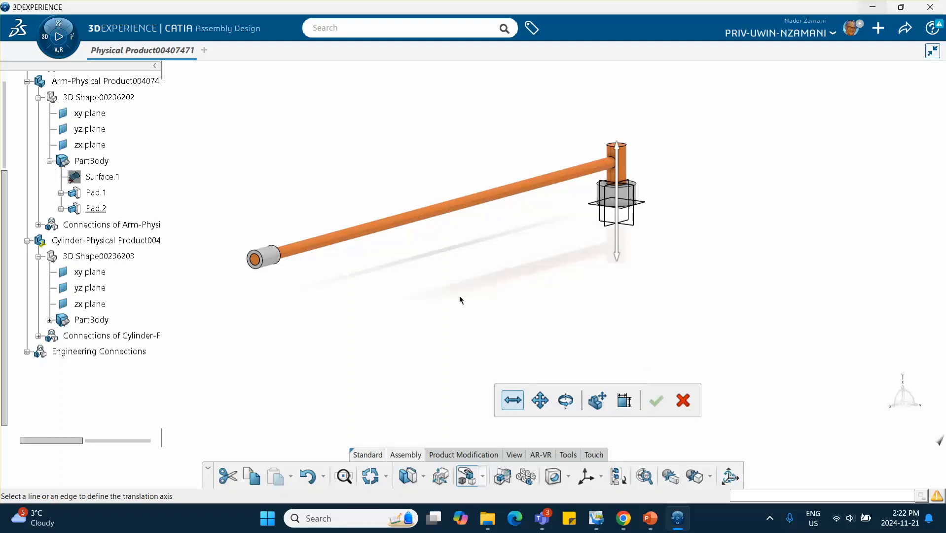
{"action": "left_click", "coordinate": [430, 219]}
{"action": "left_click_drag", "start_coordinate": [264, 255], "coordinate": [590, 188]}
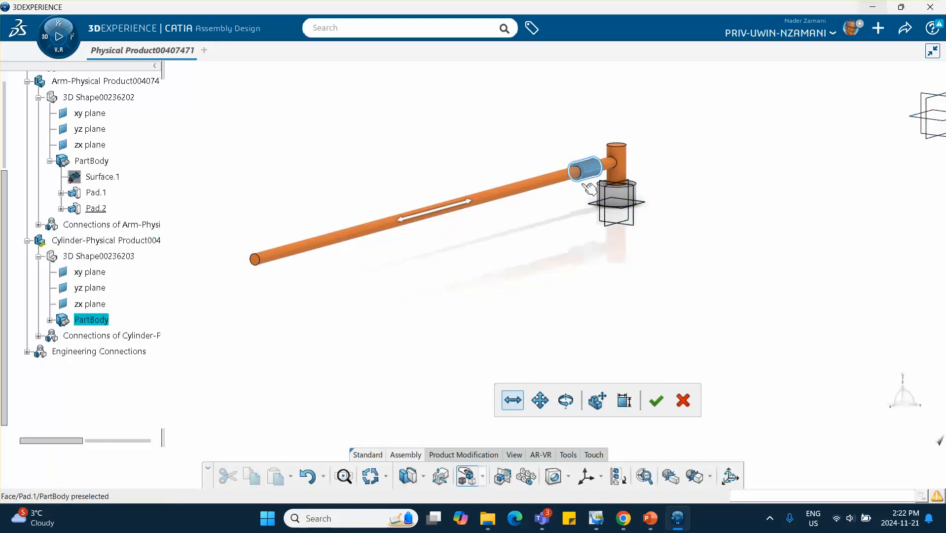
{"action": "left_click", "coordinate": [656, 400]}
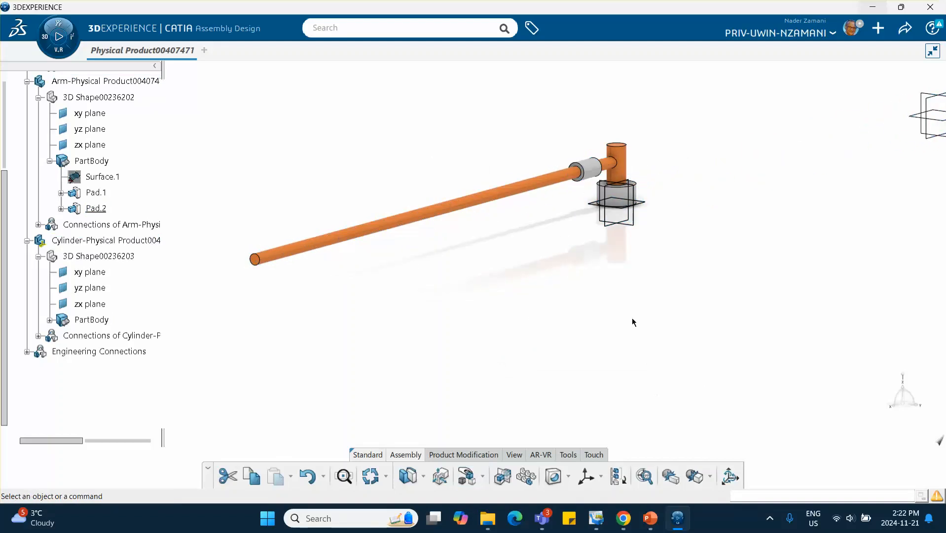
- Edit the Cylinder's 3D shape and create a point at the centre of its circular end edge
{"action": "middle_click_drag", "start_coordinate": [615, 289], "coordinate": [615, 292]}
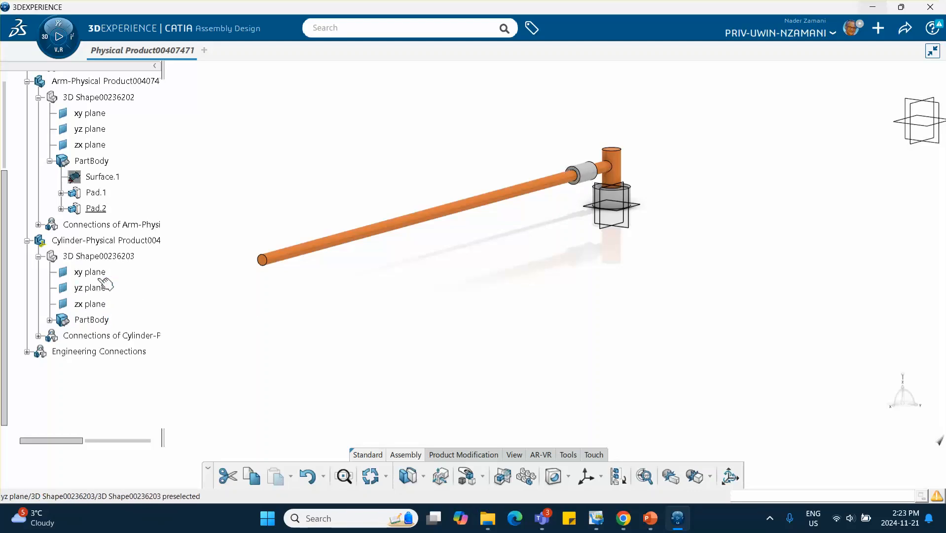
{"action": "double_click", "coordinate": [105, 255]}
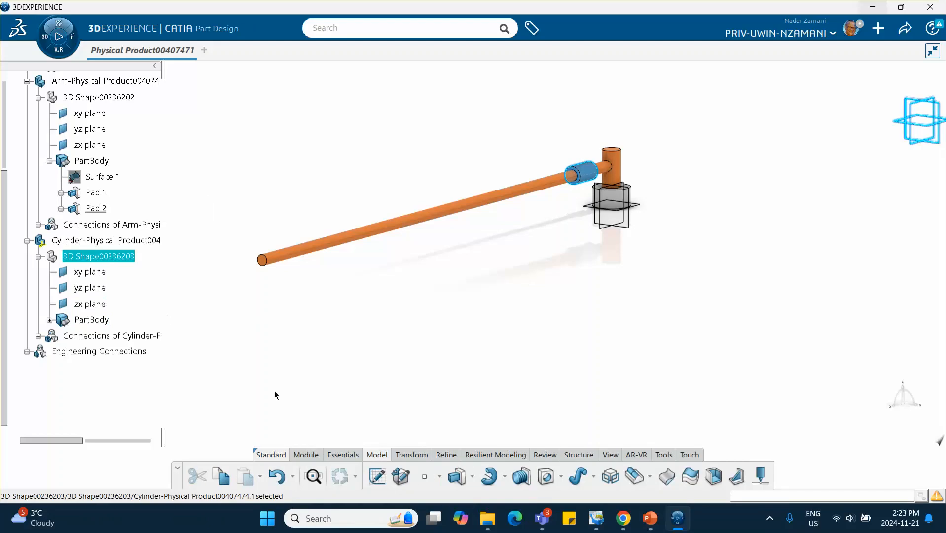
{"action": "left_click", "coordinate": [424, 475]}
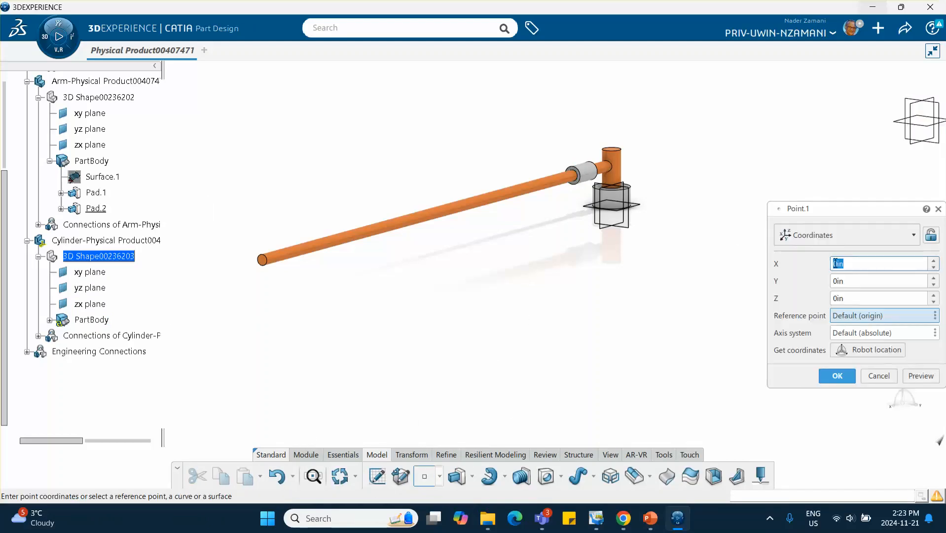
{"action": "left_click", "coordinate": [851, 237]}
{"action": "left_click", "coordinate": [830, 316]}
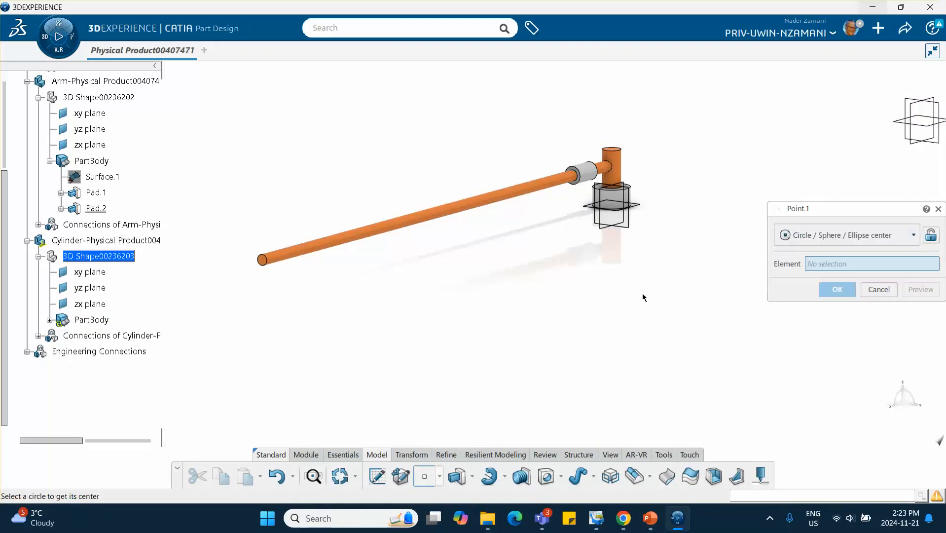
{"action": "left_click", "coordinate": [575, 178]}
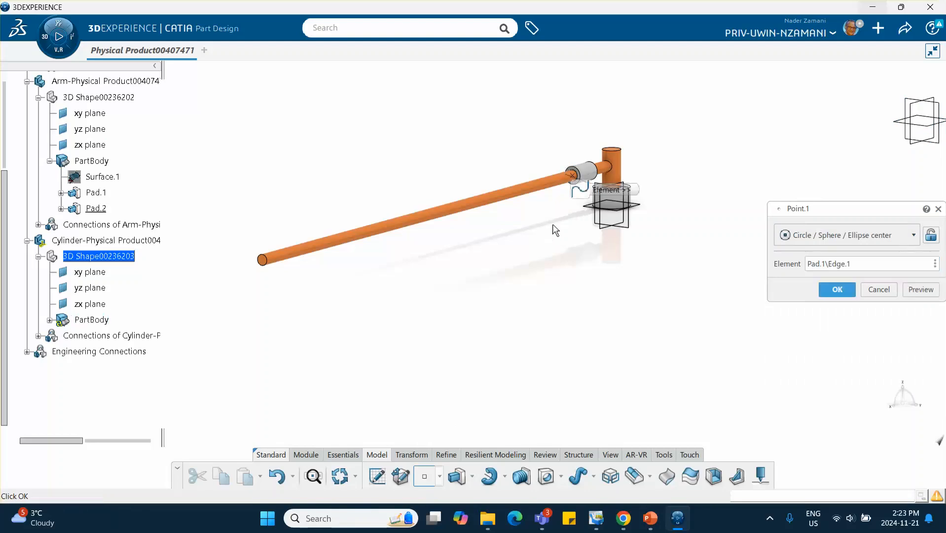
{"action": "left_click", "coordinate": [833, 289]}
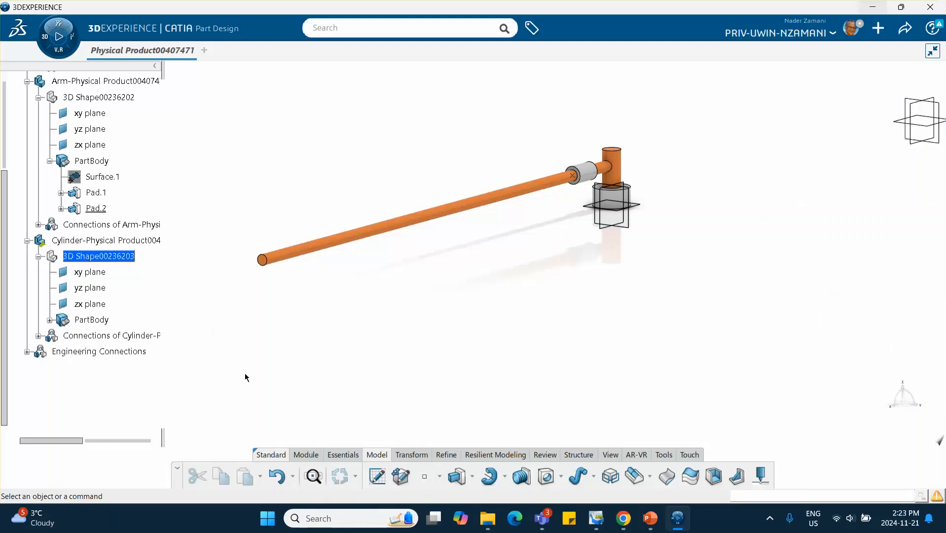
- Reactivate the root Physical Product and switch to the Mechanical Systems Design app
{"action": "scroll", "coordinate": [113, 227], "scroll_direction": "up", "scroll_amount": 4}
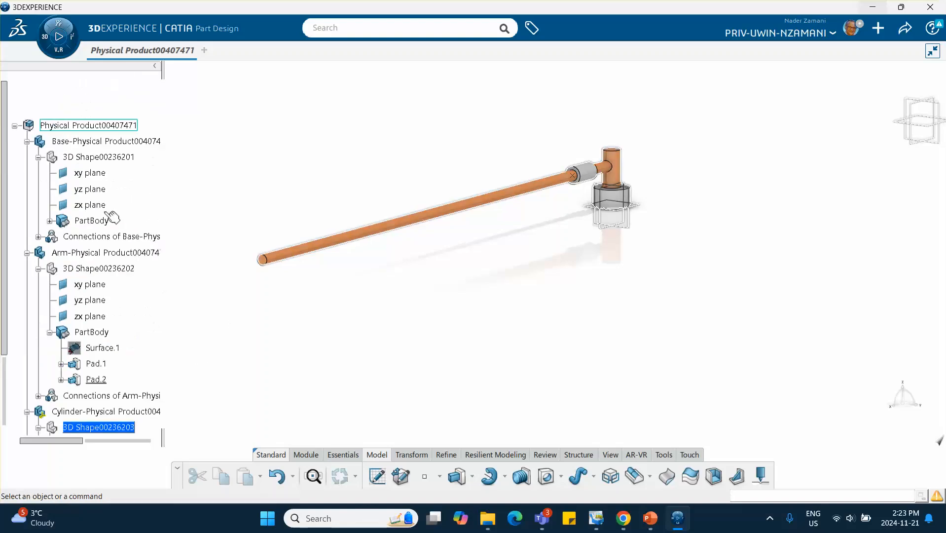
{"action": "double_click", "coordinate": [104, 126]}
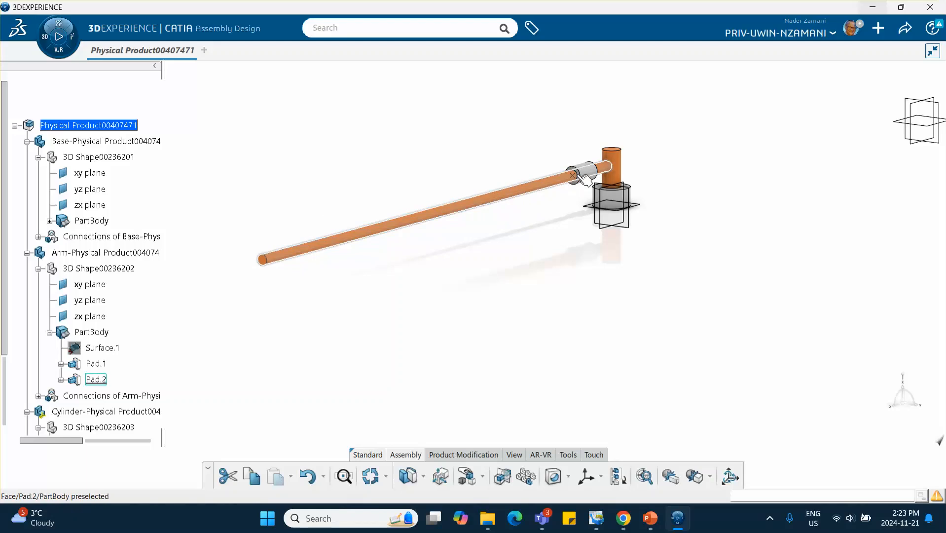
{"action": "left_click", "coordinate": [58, 37]}
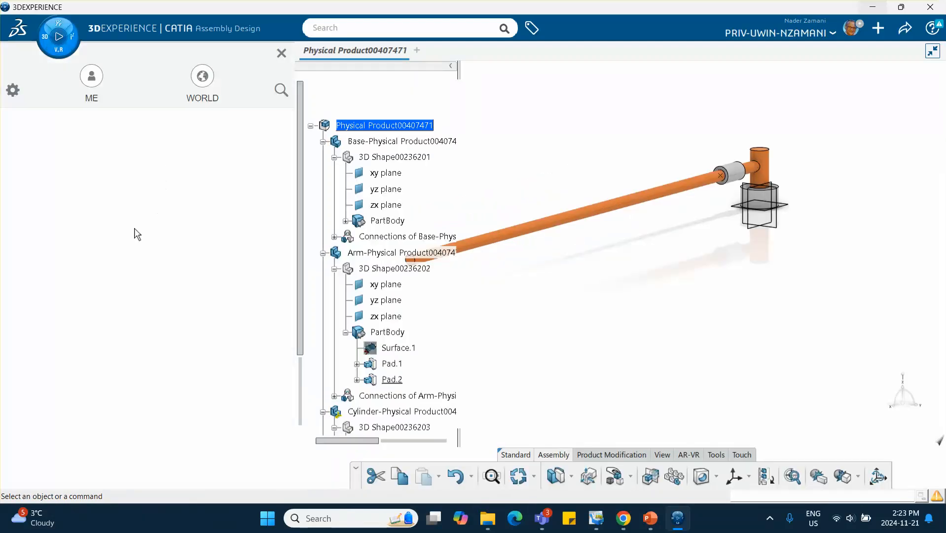
{"action": "scroll", "coordinate": [103, 281], "scroll_direction": "down", "scroll_amount": 10}
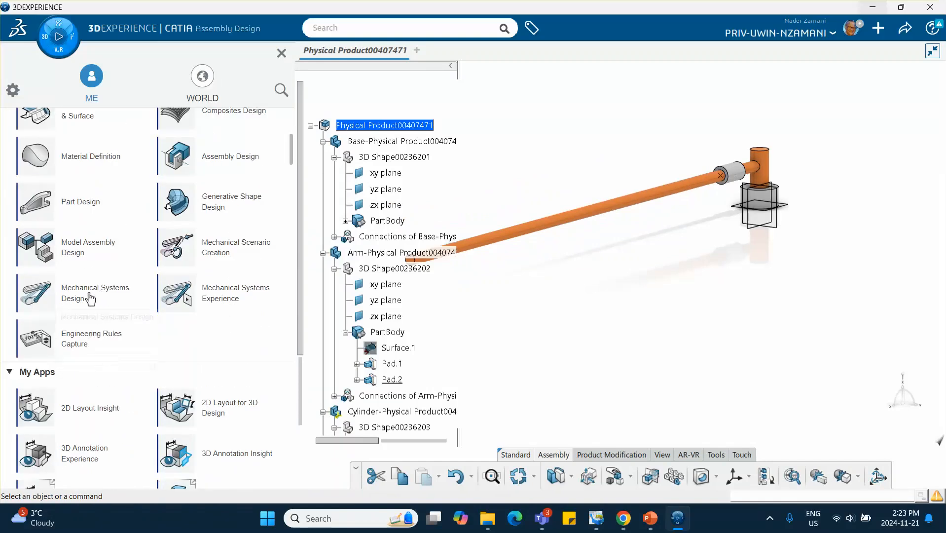
{"action": "left_click", "coordinate": [113, 294]}
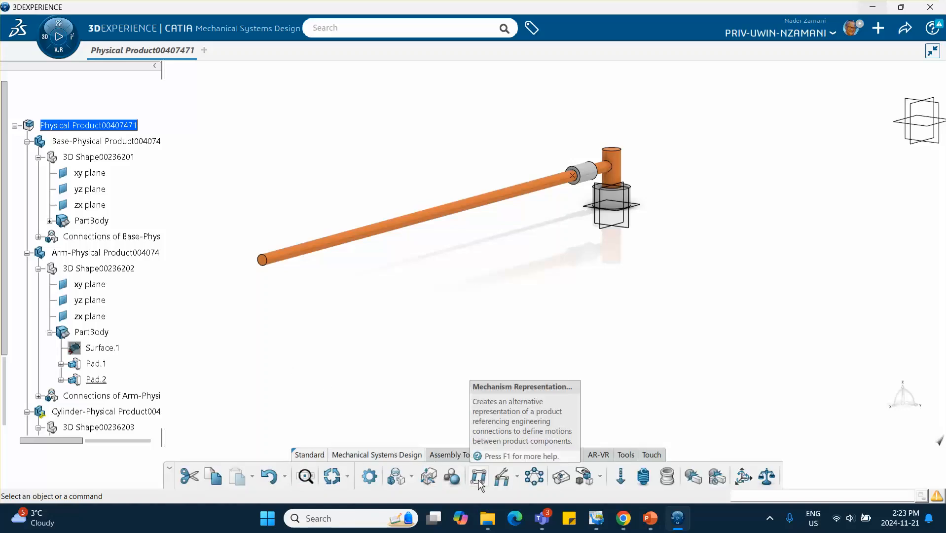
- Create a mechanism representation and drive the Revolute joint by angle and the Prismatic joint by length in the Mechanism Manager
{"action": "left_click", "coordinate": [478, 477]}
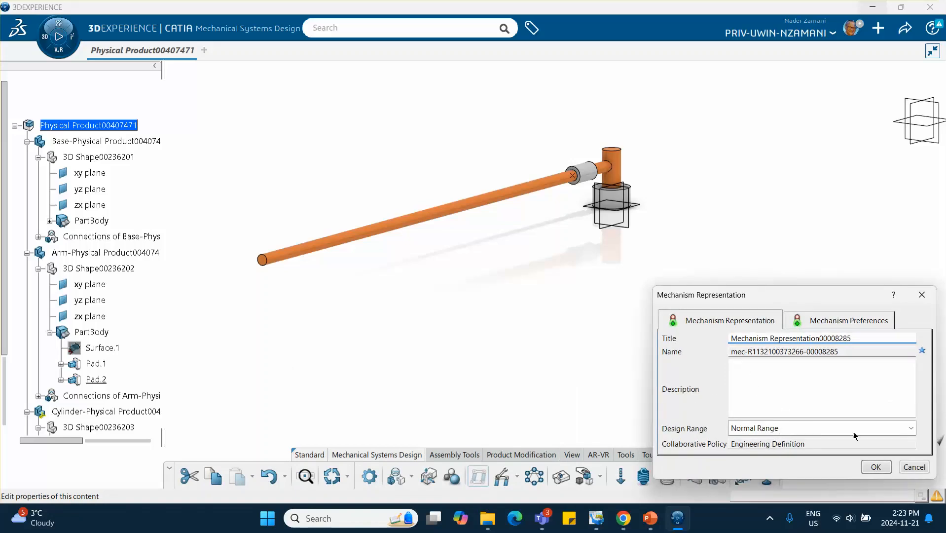
{"action": "left_click", "coordinate": [876, 467]}
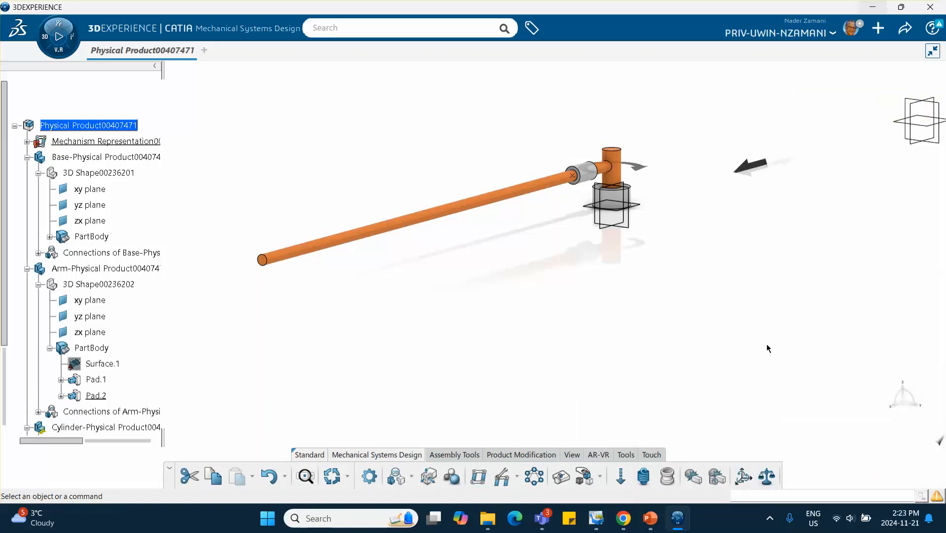
{"action": "left_click", "coordinate": [502, 477]}
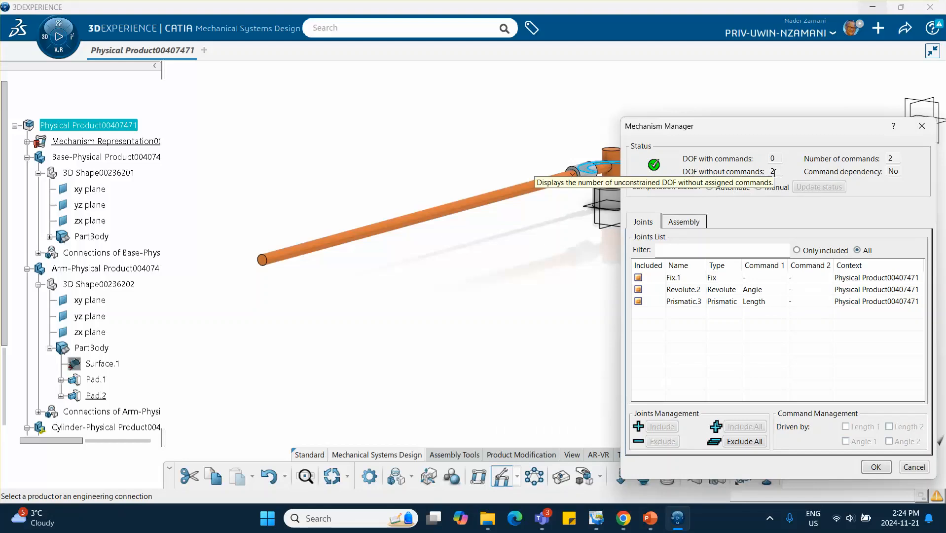
{"action": "left_click", "coordinate": [684, 291]}
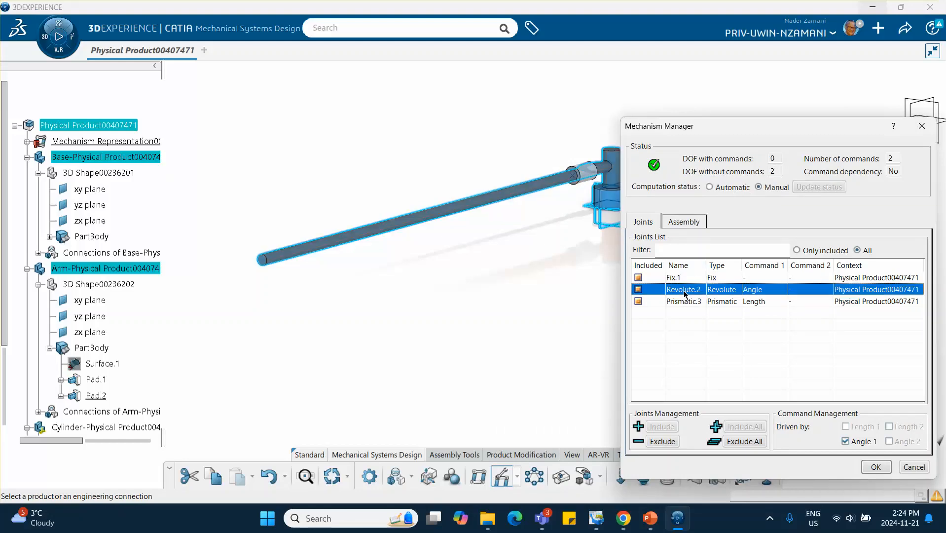
{"action": "left_click", "coordinate": [722, 302]}
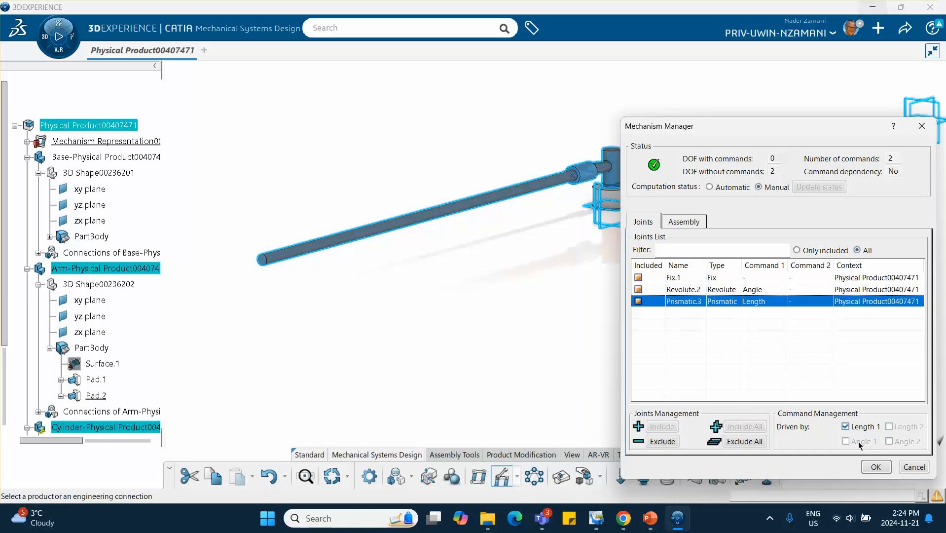
{"action": "left_click", "coordinate": [876, 467]}
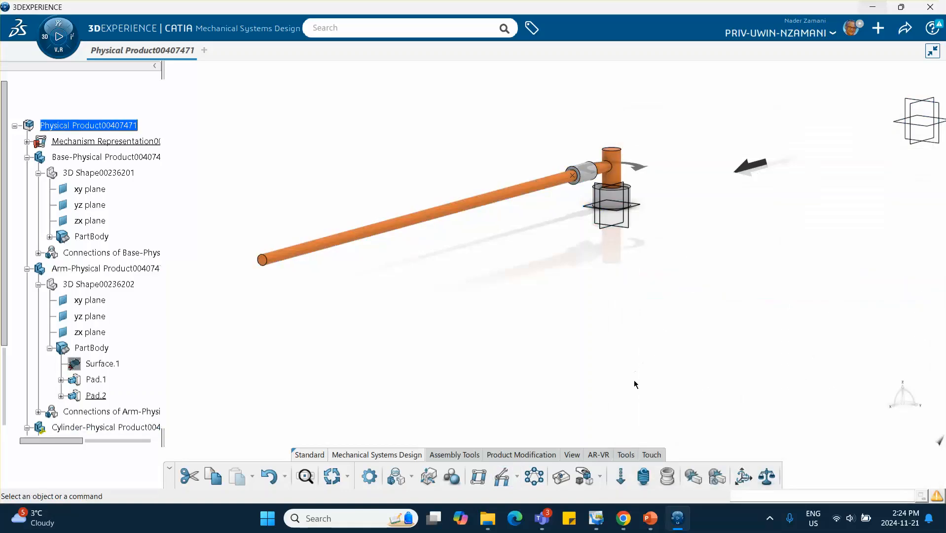
- Test the mechanism in the Mechanism Player by varying the angle and length commands and resetting them
{"action": "left_click", "coordinate": [561, 476]}
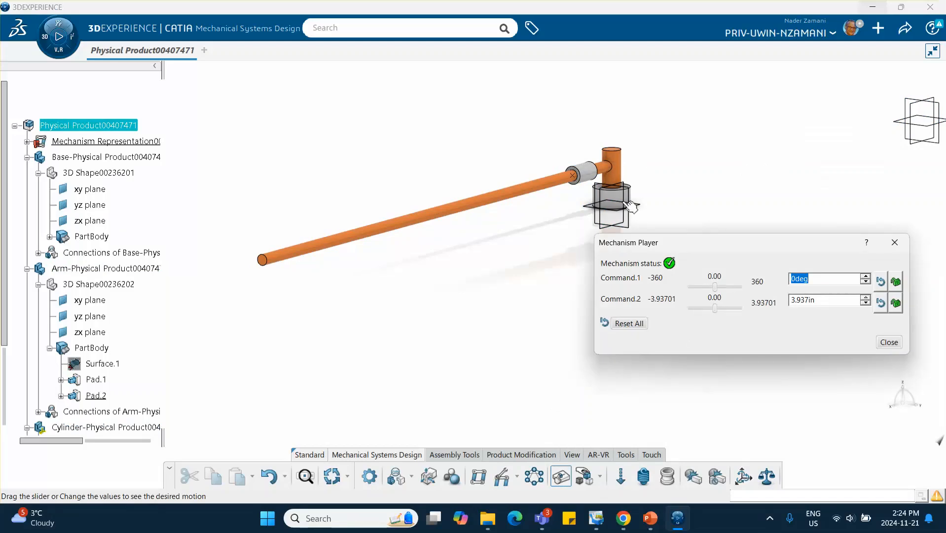
{"action": "left_click_drag", "start_coordinate": [716, 287], "coordinate": [748, 309]}
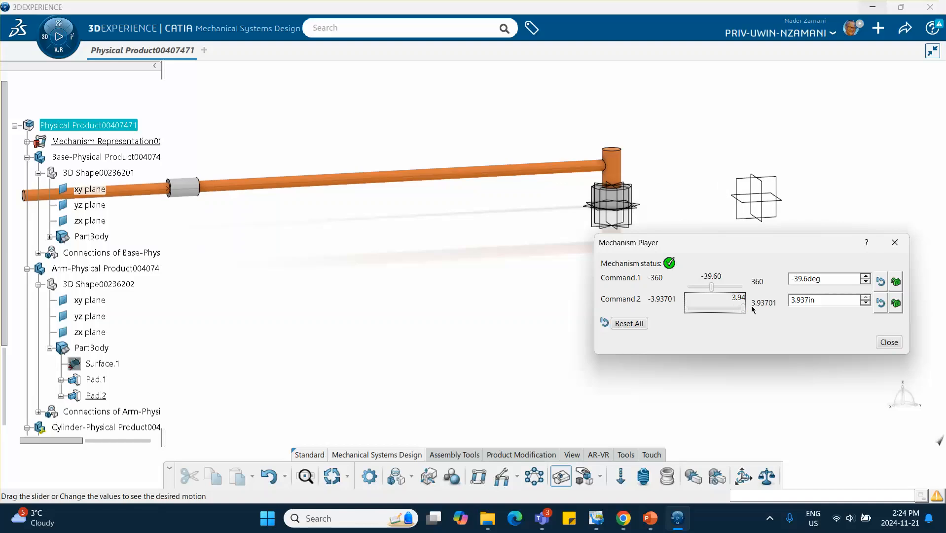
{"action": "left_click", "coordinate": [629, 323]}
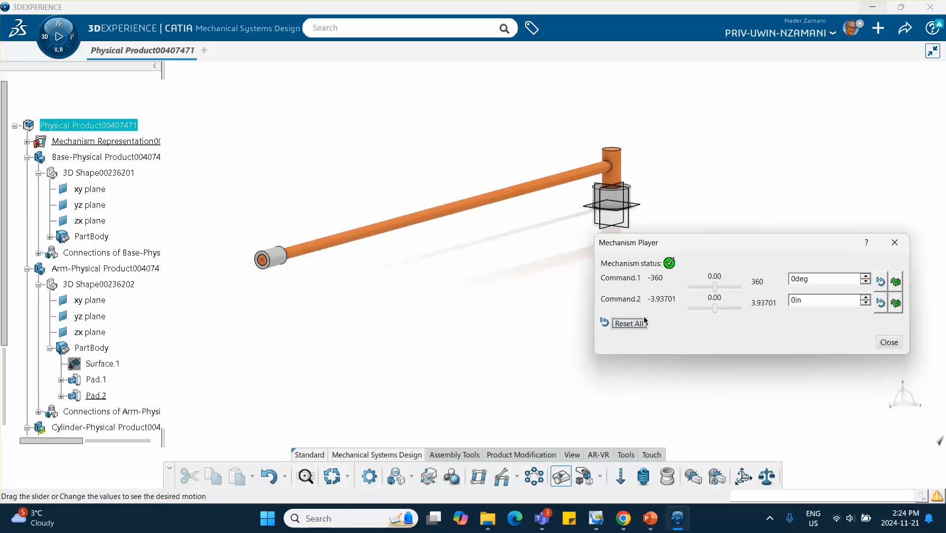
{"action": "left_click_drag", "start_coordinate": [715, 308], "coordinate": [761, 305]}
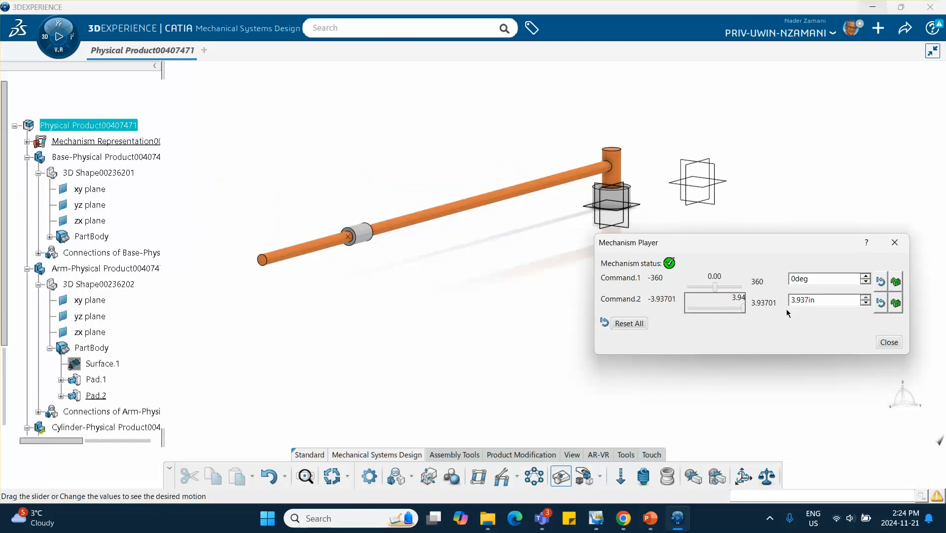
{"action": "left_click", "coordinate": [866, 305]}
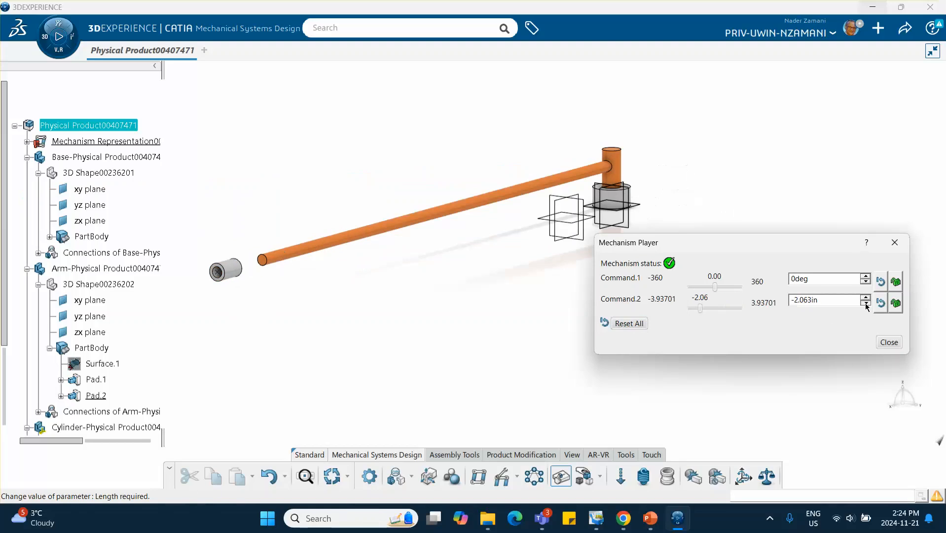
{"action": "left_click", "coordinate": [866, 298]}
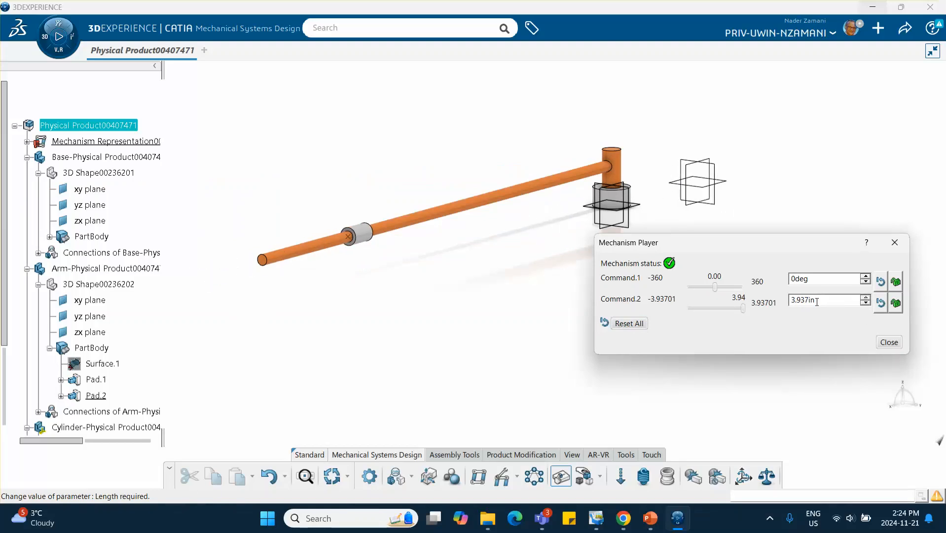
{"action": "left_click", "coordinate": [886, 342]}
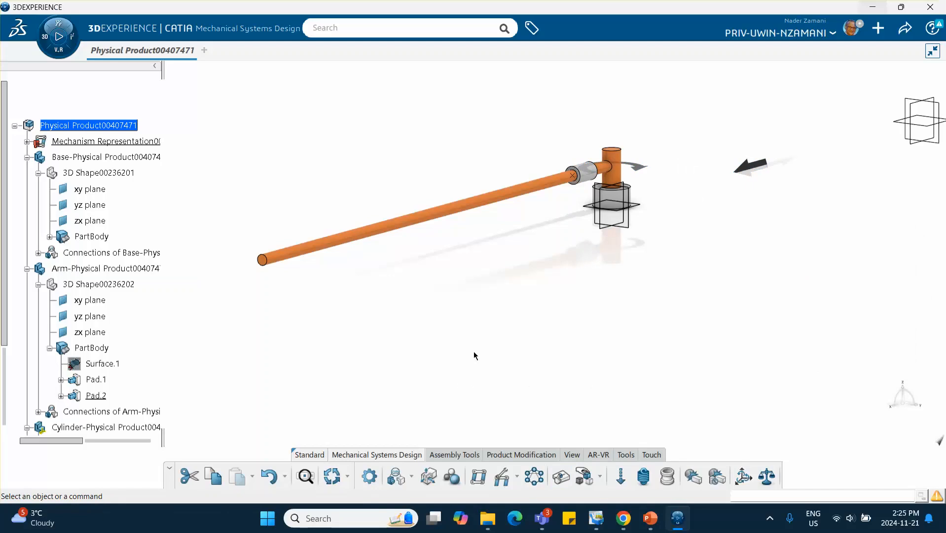
- Create a Mechanical Systems Experience kinematics simulation of the product, closing the automatically opened scenario definition
{"action": "left_click", "coordinate": [27, 141]}
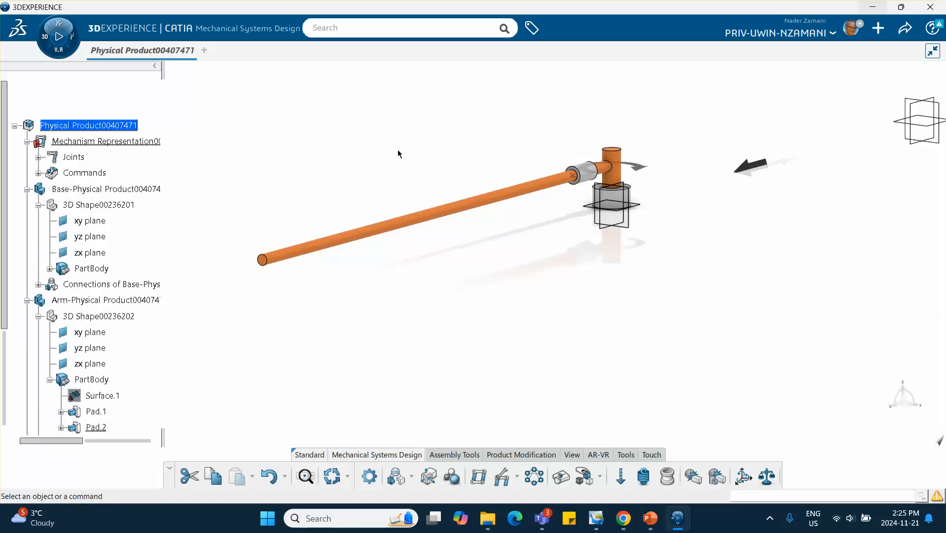
{"action": "left_click", "coordinate": [59, 24]}
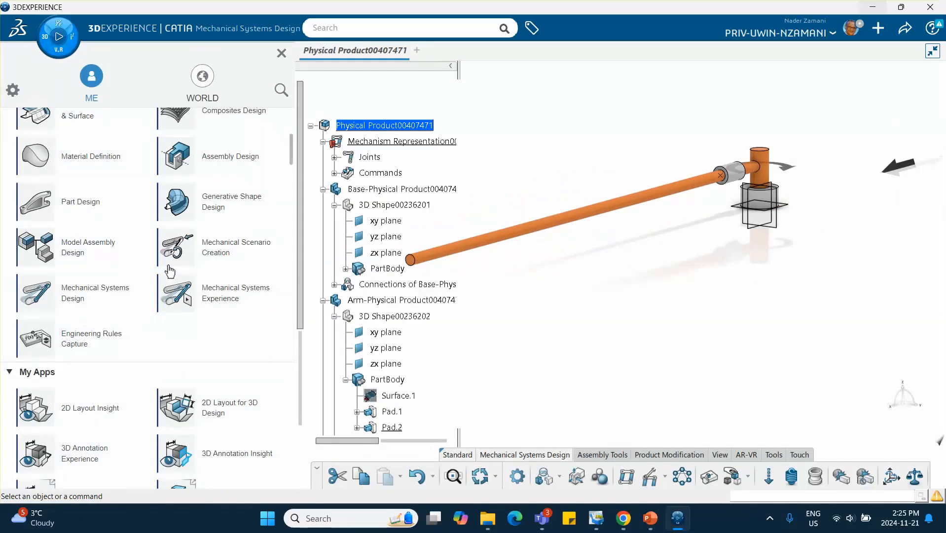
{"action": "left_click", "coordinate": [240, 297]}
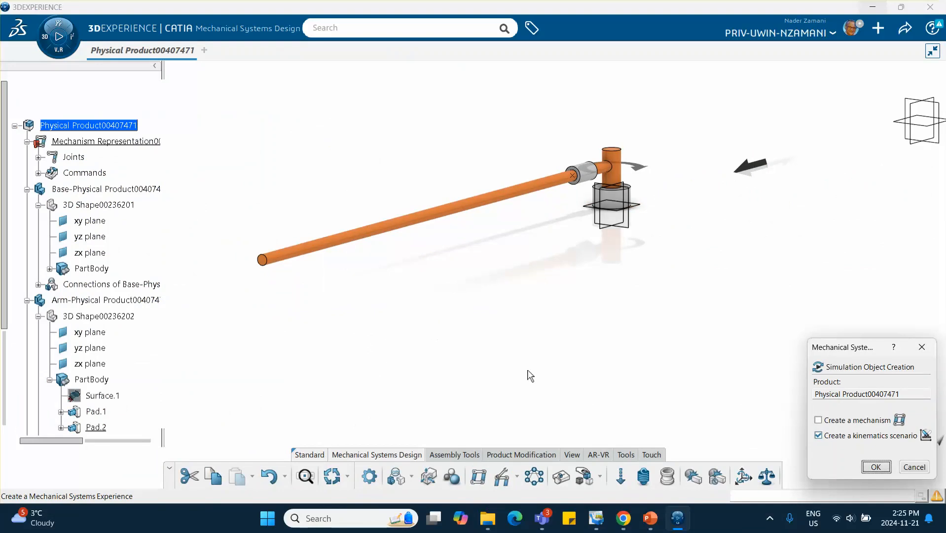
{"action": "left_click", "coordinate": [875, 467]}
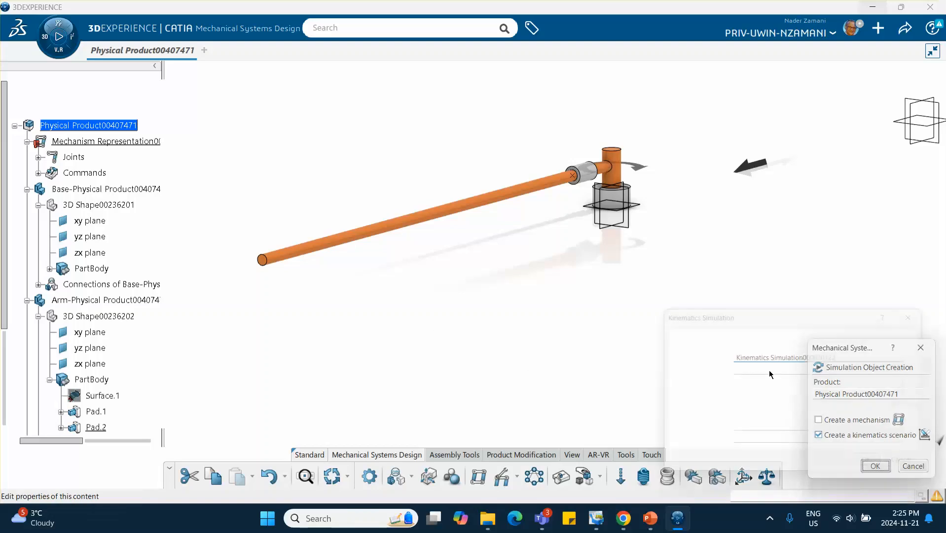
{"action": "left_click", "coordinate": [875, 466]}
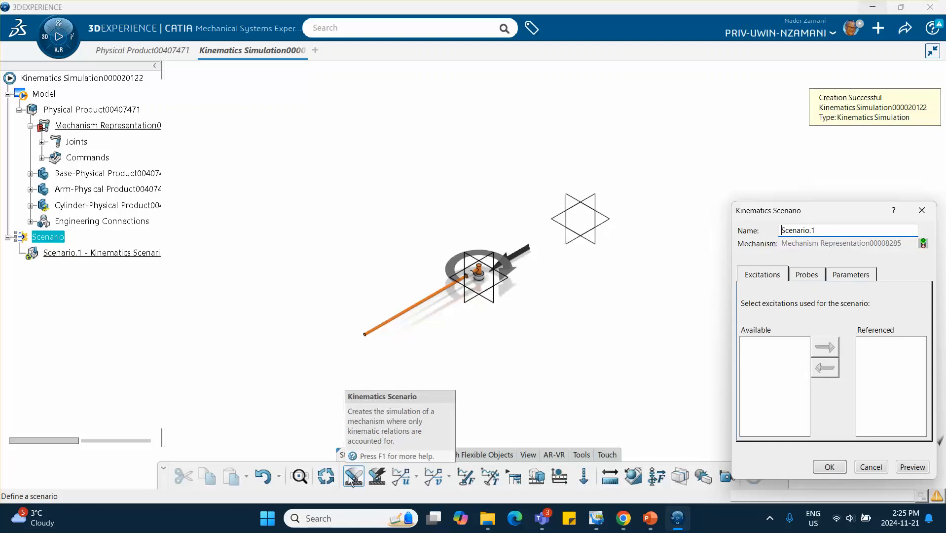
{"action": "left_click", "coordinate": [871, 466]}
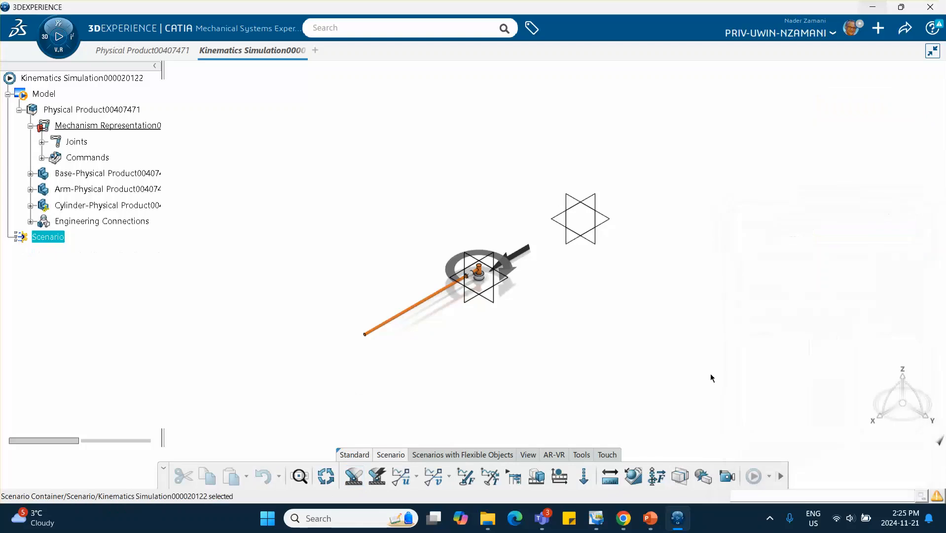
- Create a law excitation on Command.1 (Revolute) with the angle formula 60turn_min times Law Excitation.1 Time
{"action": "middle_click_drag", "start_coordinate": [453, 350], "coordinate": [470, 314]}
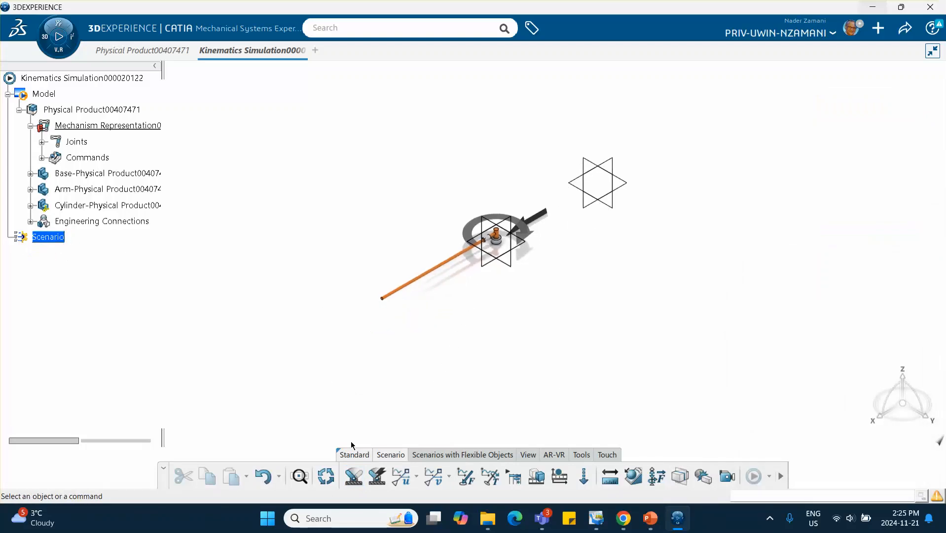
{"action": "middle_click_drag", "start_coordinate": [474, 323], "coordinate": [471, 245], "text": "ctrl"}
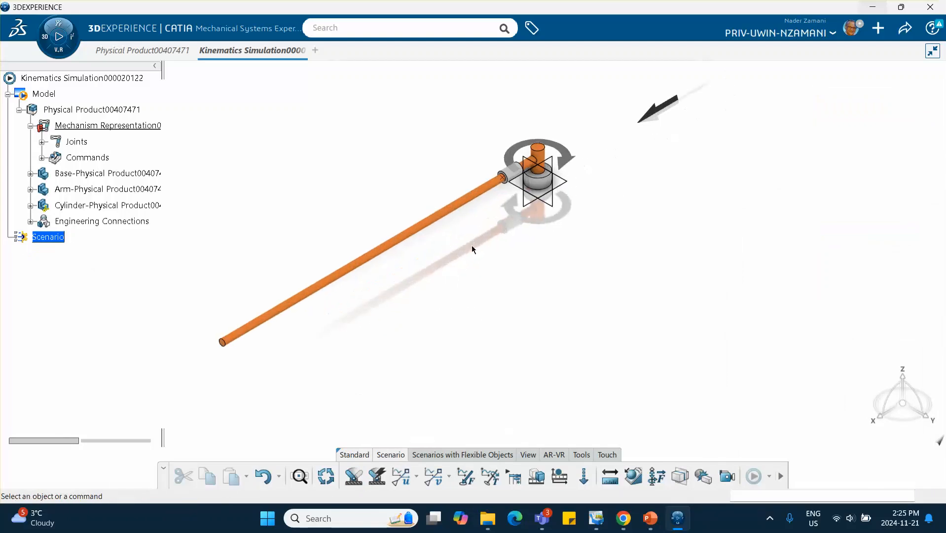
{"action": "left_click", "coordinate": [404, 481]}
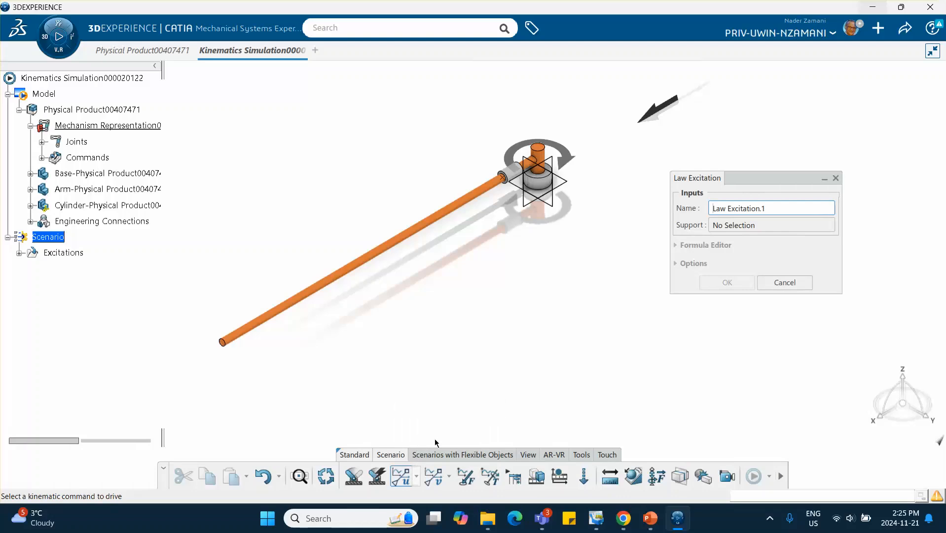
{"action": "left_click", "coordinate": [41, 158]}
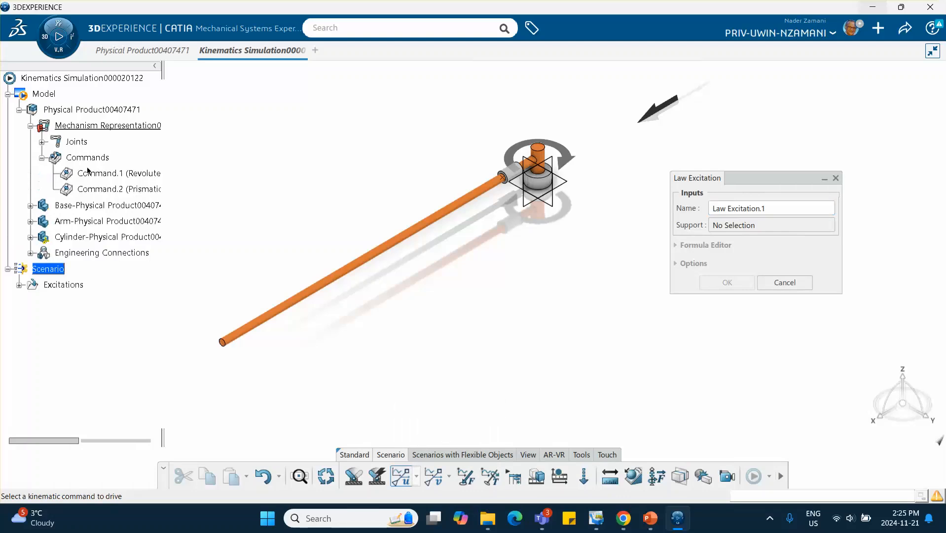
{"action": "left_click", "coordinate": [140, 172]}
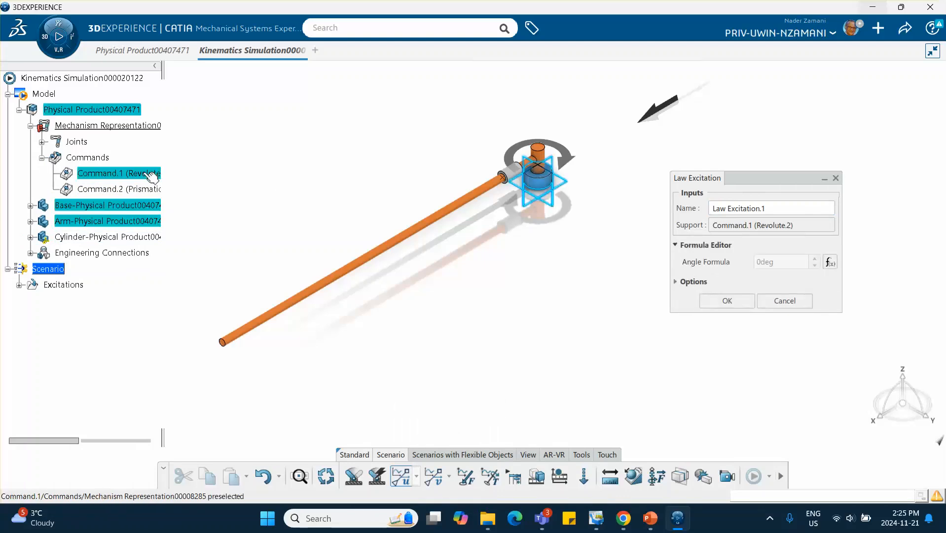
{"action": "left_click", "coordinate": [831, 261]}
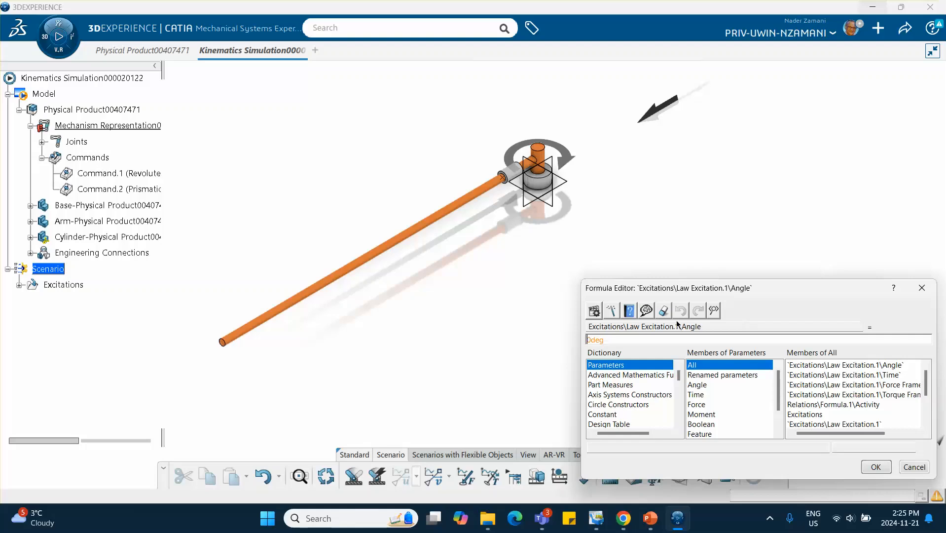
{"action": "left_click_drag", "start_coordinate": [619, 340], "coordinate": [547, 337]}
{"action": "type", "text": "60turn_min"}
{"action": "left_click", "coordinate": [694, 395]}
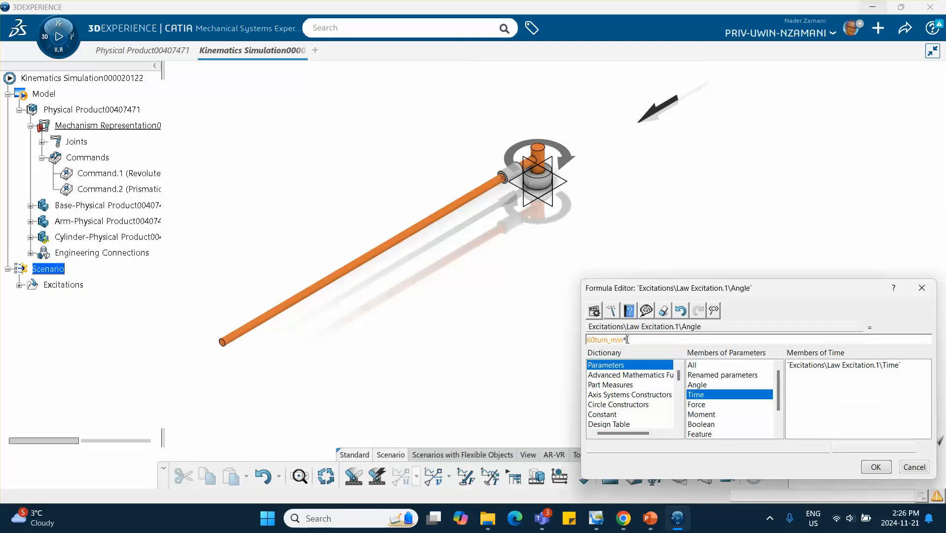
{"action": "double_click", "coordinate": [816, 366]}
{"action": "left_click", "coordinate": [876, 466]}
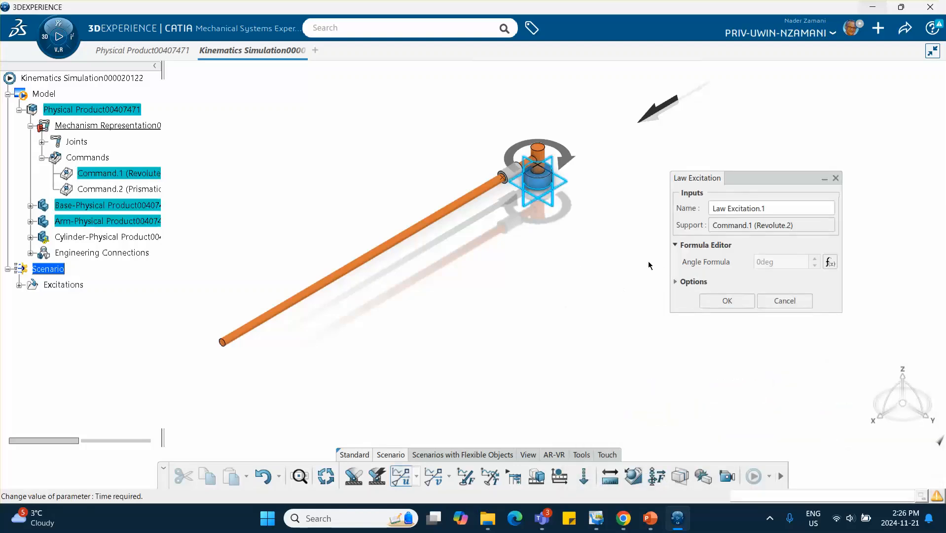
{"action": "left_click", "coordinate": [731, 301]}
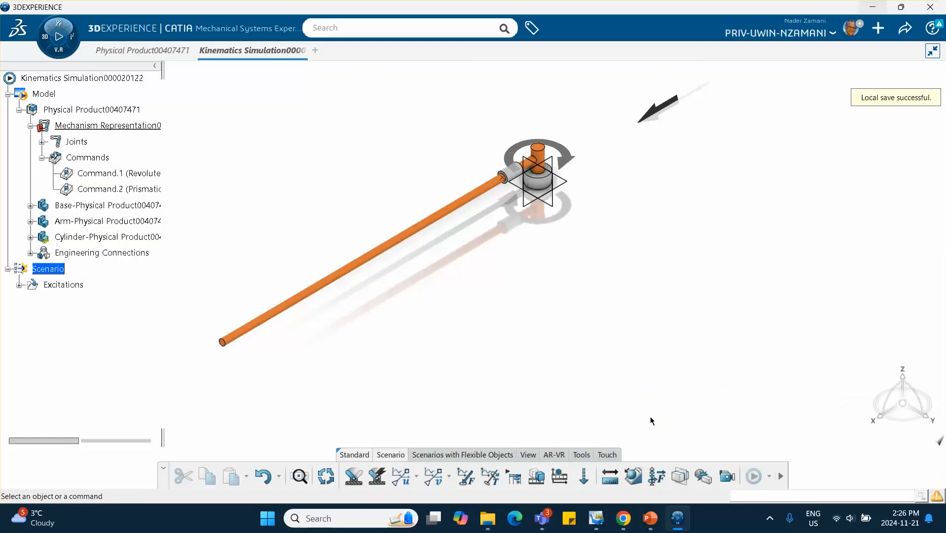
- Create a law excitation on Command.2 (Prismatic) with the length formula 6in_s times Law Excitation.1 Time
{"action": "left_click", "coordinate": [400, 481]}
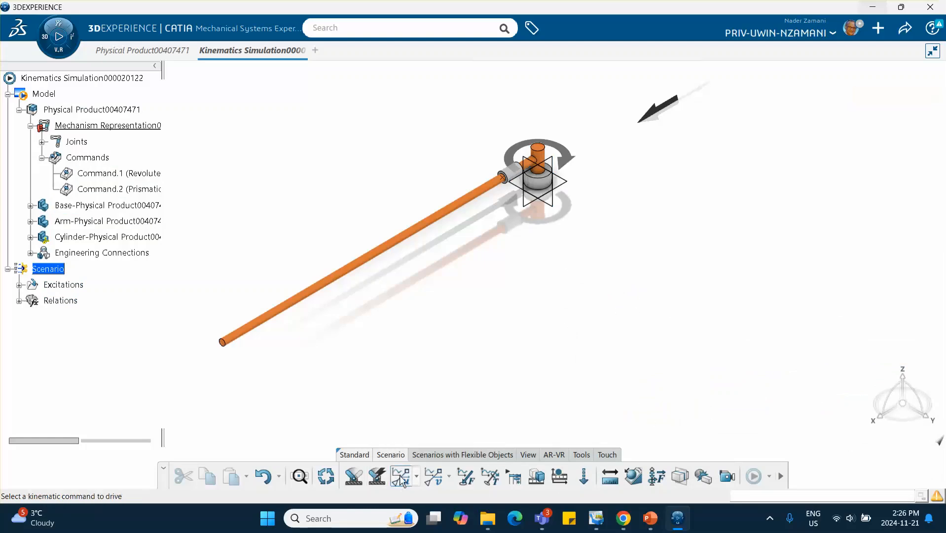
{"action": "left_click", "coordinate": [134, 193]}
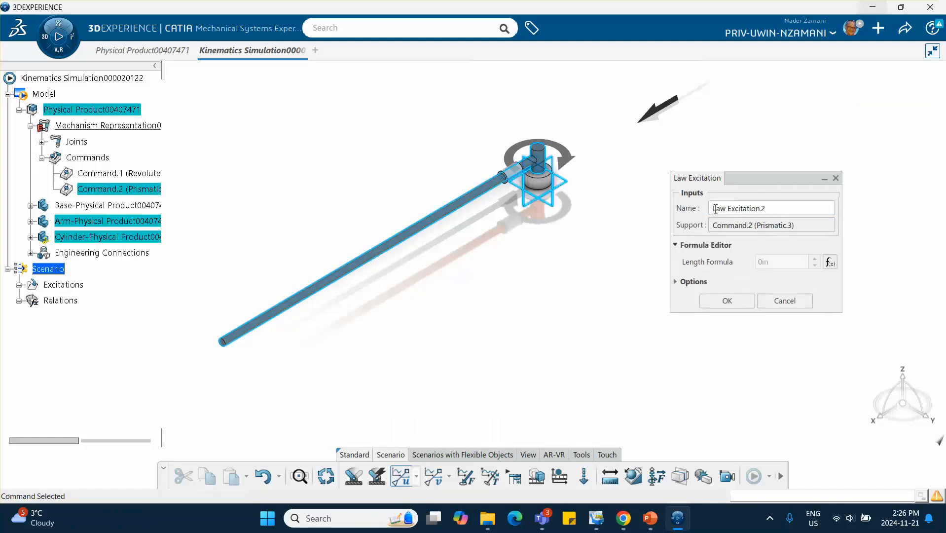
{"action": "left_click", "coordinate": [829, 262]}
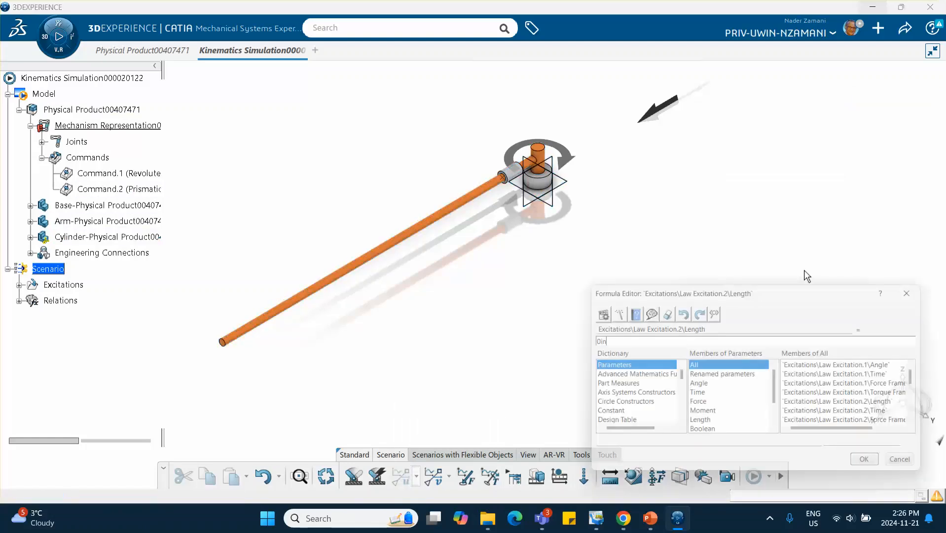
{"action": "left_click_drag", "start_coordinate": [611, 336], "coordinate": [556, 340]}
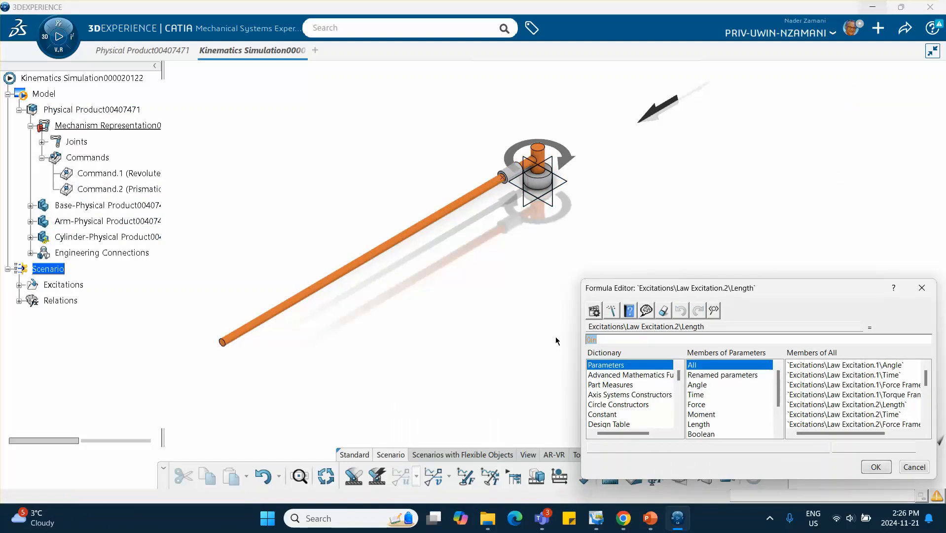
{"action": "type", "text": "6in_s*"}
{"action": "left_click", "coordinate": [700, 395]}
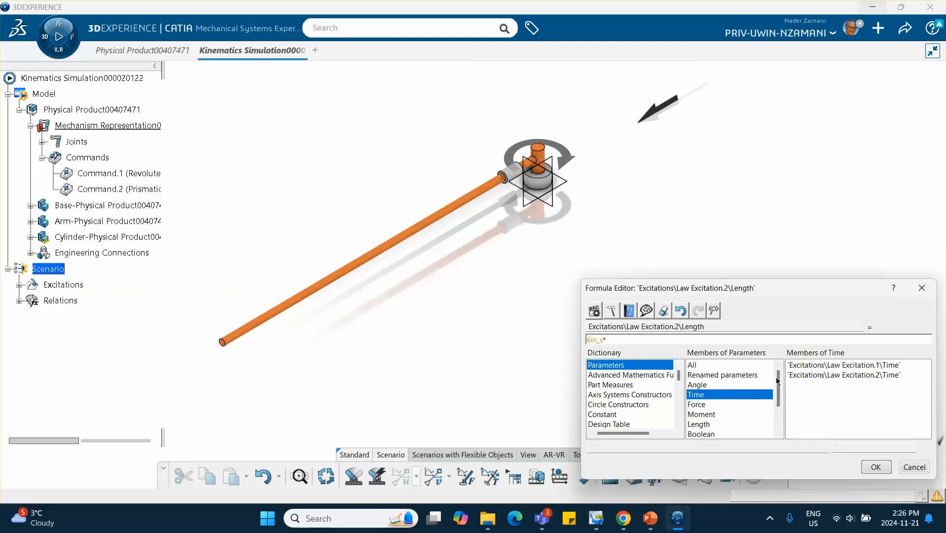
{"action": "double_click", "coordinate": [813, 369]}
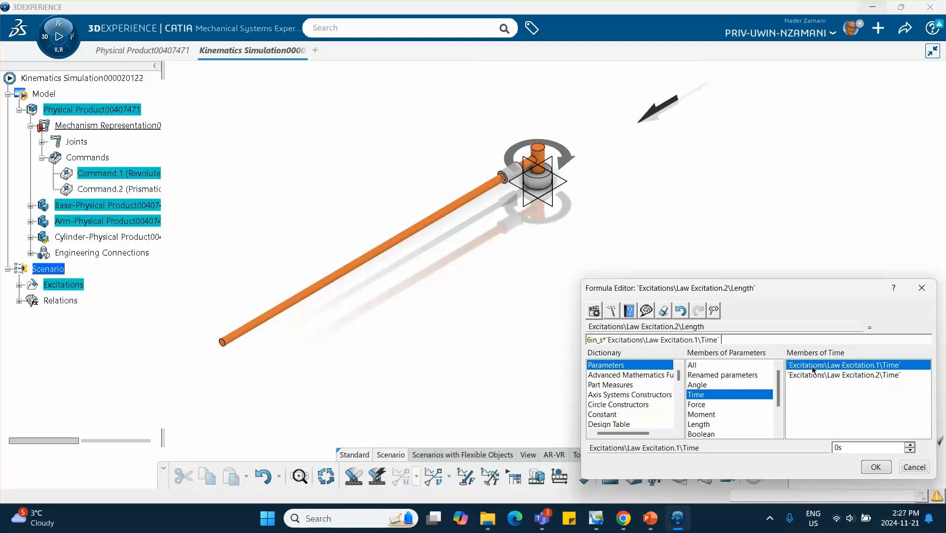
{"action": "left_click", "coordinate": [876, 471]}
{"action": "left_click", "coordinate": [734, 303]}
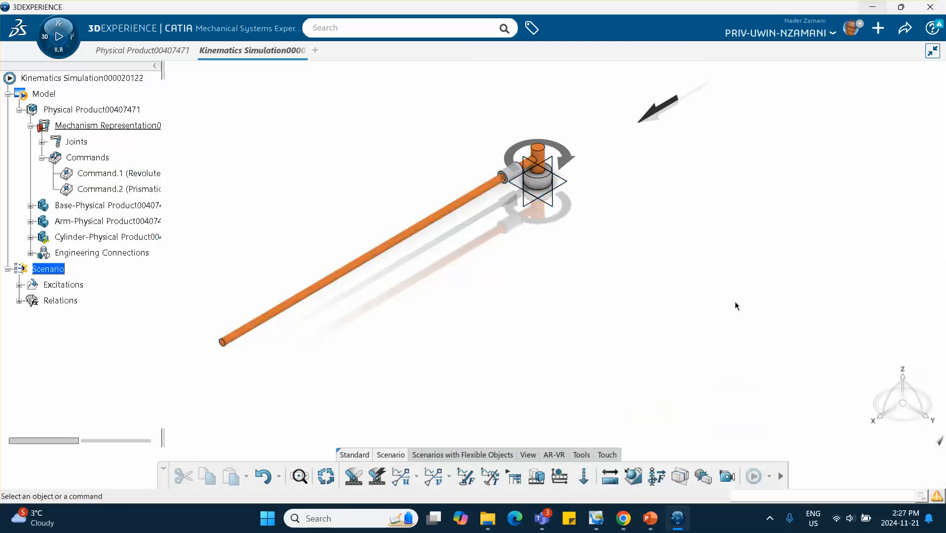
- Create a Position, Speed and Acceleration probe on the point at the cylinder's end
{"action": "middle_click_drag", "start_coordinate": [572, 332], "coordinate": [533, 333]}
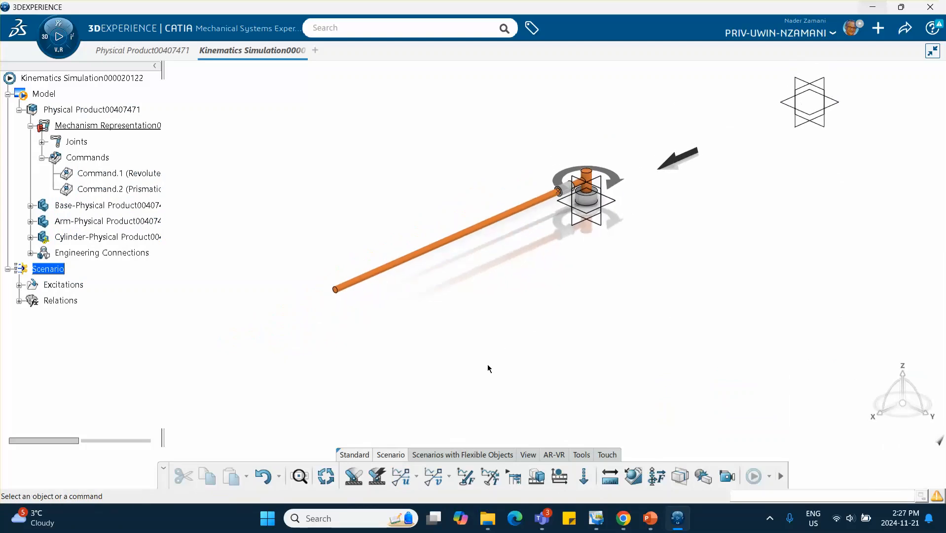
{"action": "left_click", "coordinate": [629, 479]}
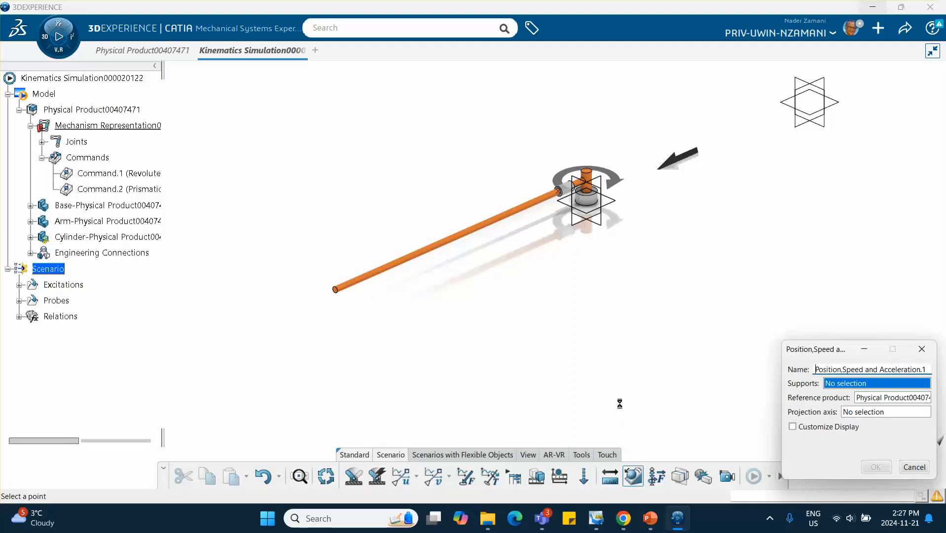
{"action": "left_click", "coordinate": [565, 196]}
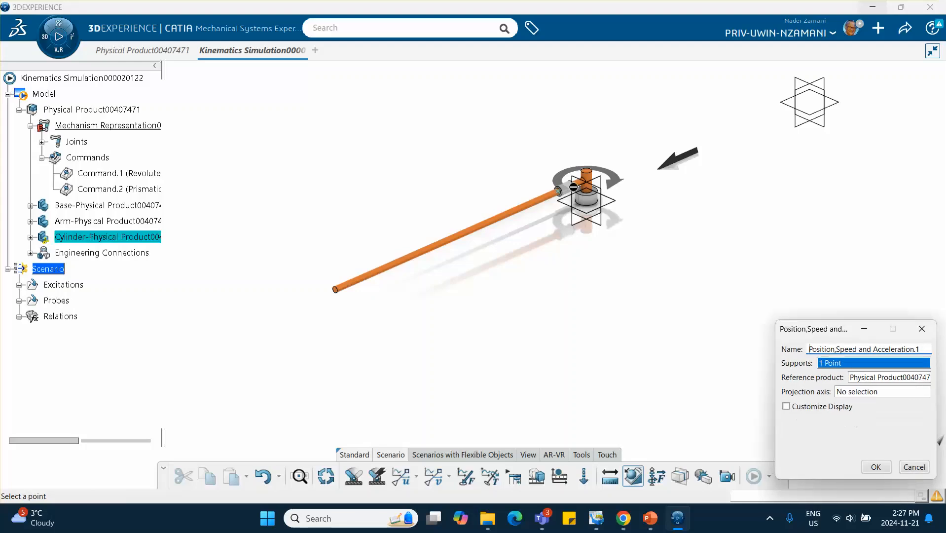
{"action": "left_click", "coordinate": [876, 467]}
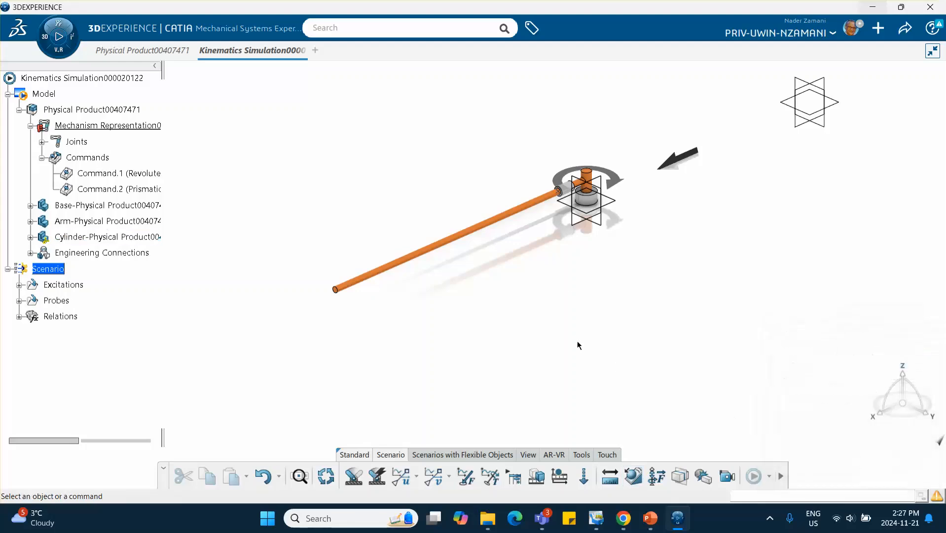
- Create a kinematics scenario referencing both law excitations and the Position, Speed and Acceleration probe
{"action": "left_click", "coordinate": [353, 476]}
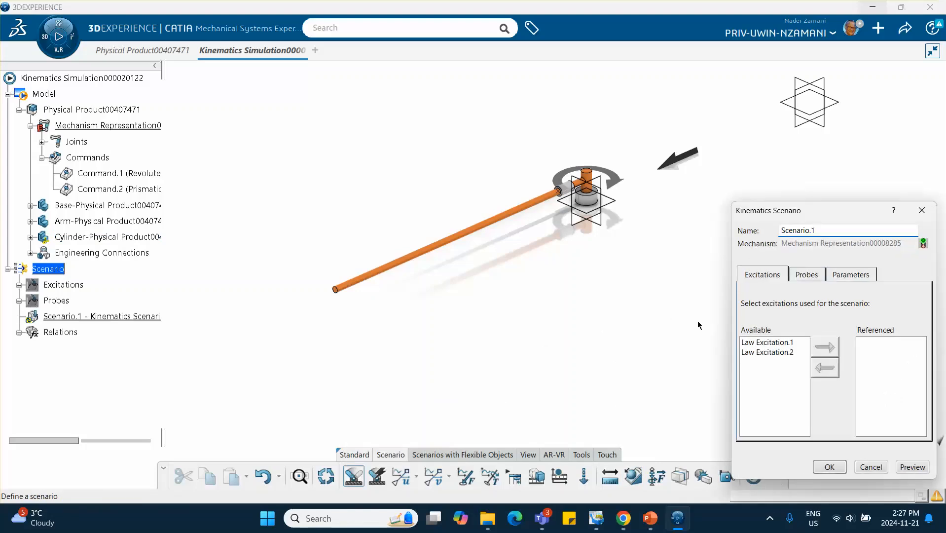
{"action": "left_click", "coordinate": [761, 343]}
{"action": "left_click", "coordinate": [825, 347]}
{"action": "left_click", "coordinate": [769, 344]}
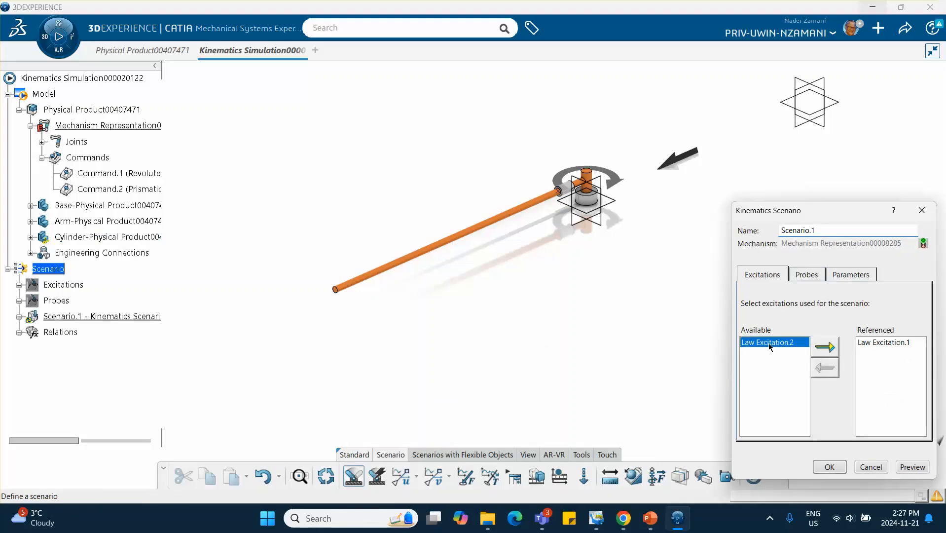
{"action": "left_click", "coordinate": [824, 347]}
{"action": "left_click", "coordinate": [804, 279]}
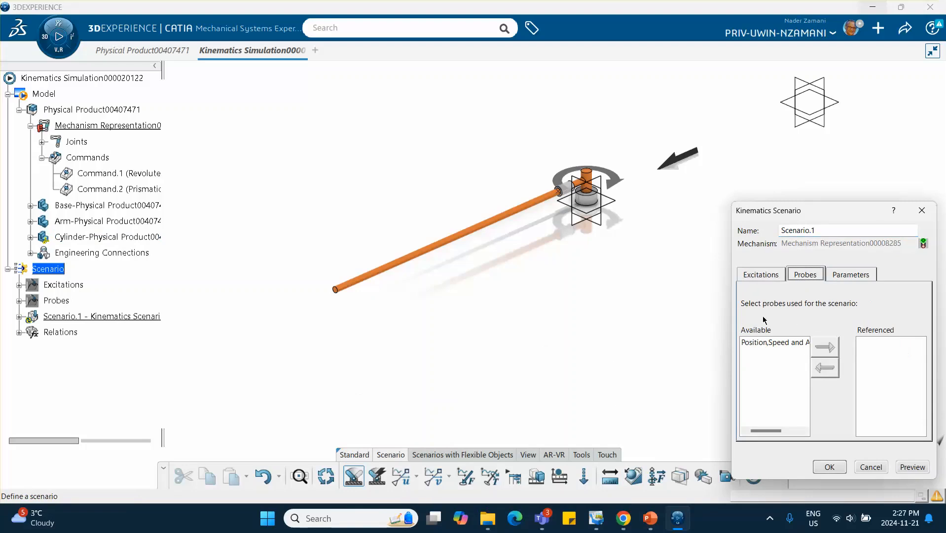
{"action": "left_click", "coordinate": [769, 342]}
{"action": "left_click", "coordinate": [827, 348]}
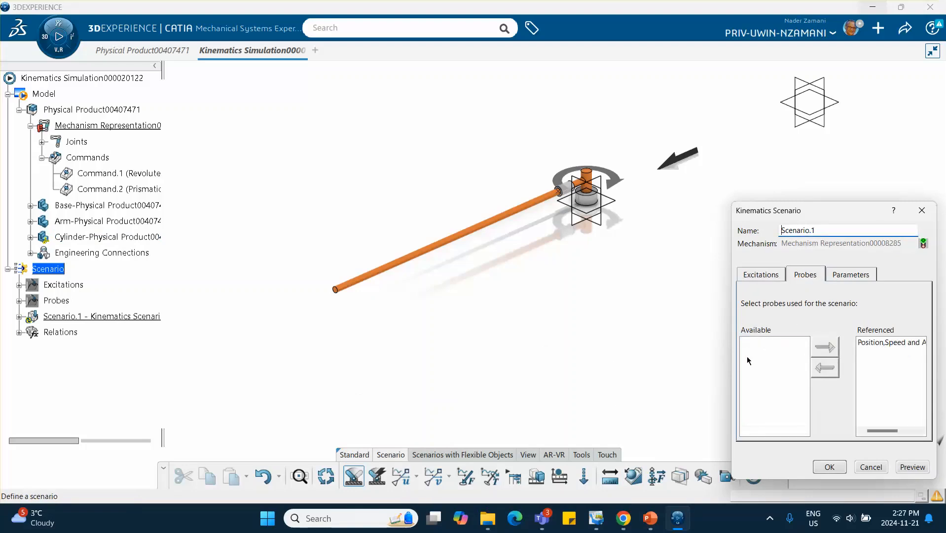
- Set the scenario's end time to 2s and time step to .01s, then compute and generate its results
{"action": "left_click", "coordinate": [845, 278]}
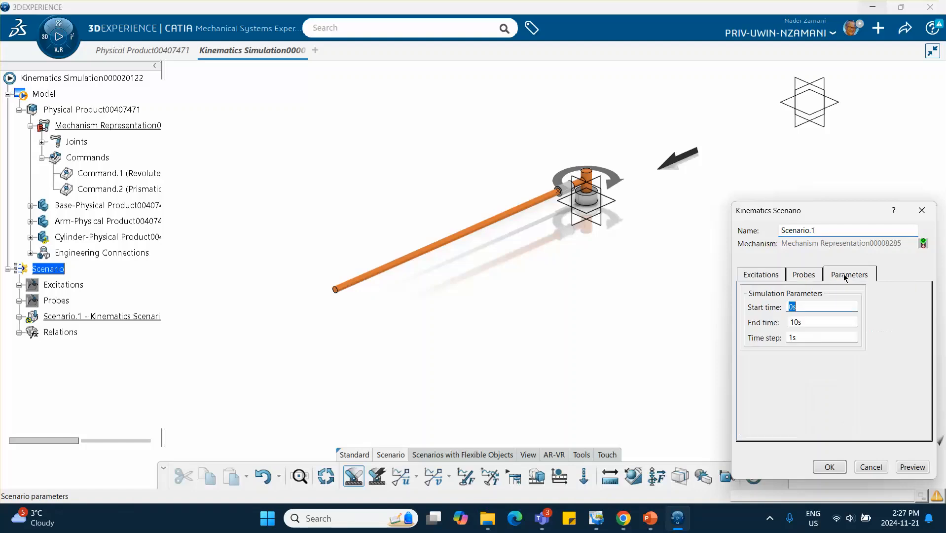
{"action": "double_click", "coordinate": [809, 323]}
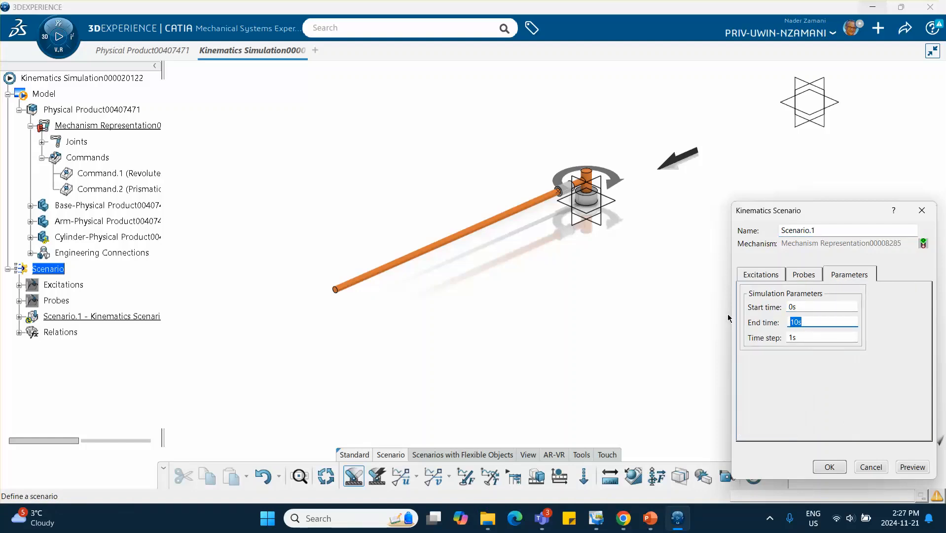
{"action": "type", "text": "2s"}
{"action": "double_click", "coordinate": [804, 337]}
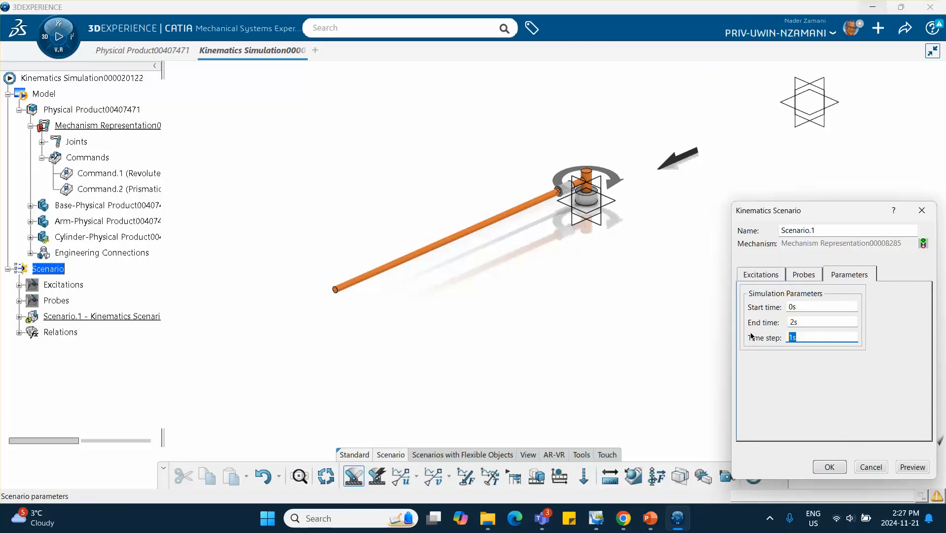
{"action": "type", "text": ".01"}
{"action": "left_click", "coordinate": [838, 466]}
{"action": "mouse_move", "coordinate": [638, 340]}
{"action": "middle_mouse_down"}
{"action": "mouse_move", "coordinate": [663, 280]}
{"action": "mouse_move", "coordinate": [651, 331]}
{"action": "middle_mouse_up"}
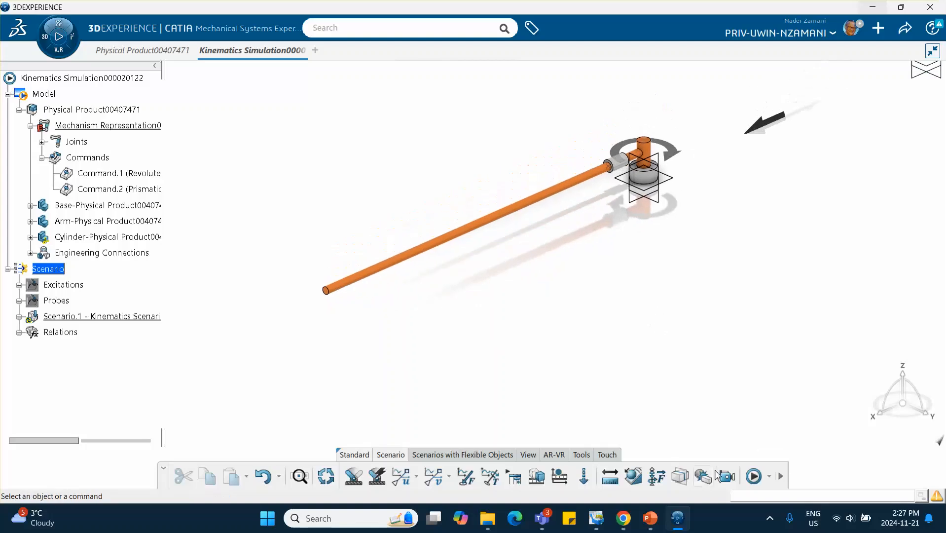
{"action": "left_click", "coordinate": [752, 477]}
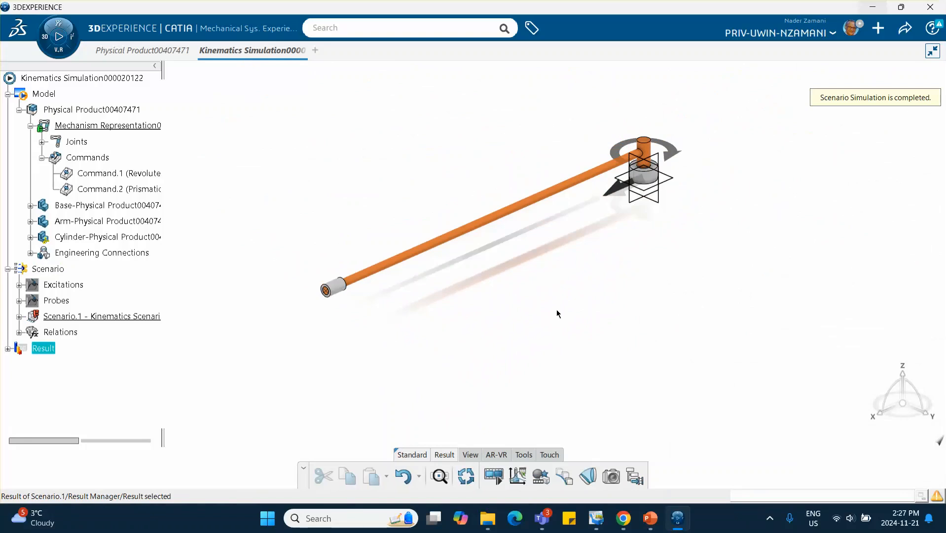
- Play the scenario's animation from start to end, step it backward, then close the animation player
{"action": "left_click", "coordinate": [499, 486]}
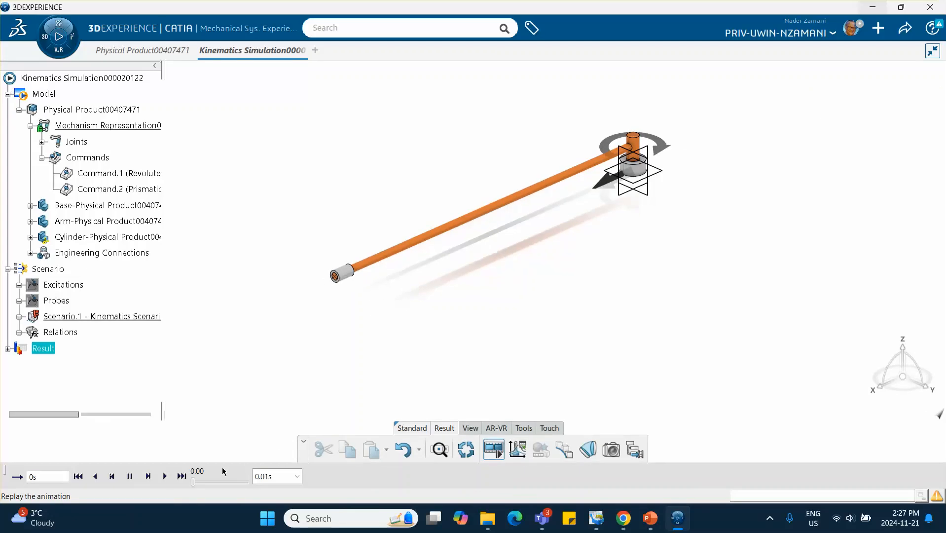
{"action": "left_click", "coordinate": [95, 477]}
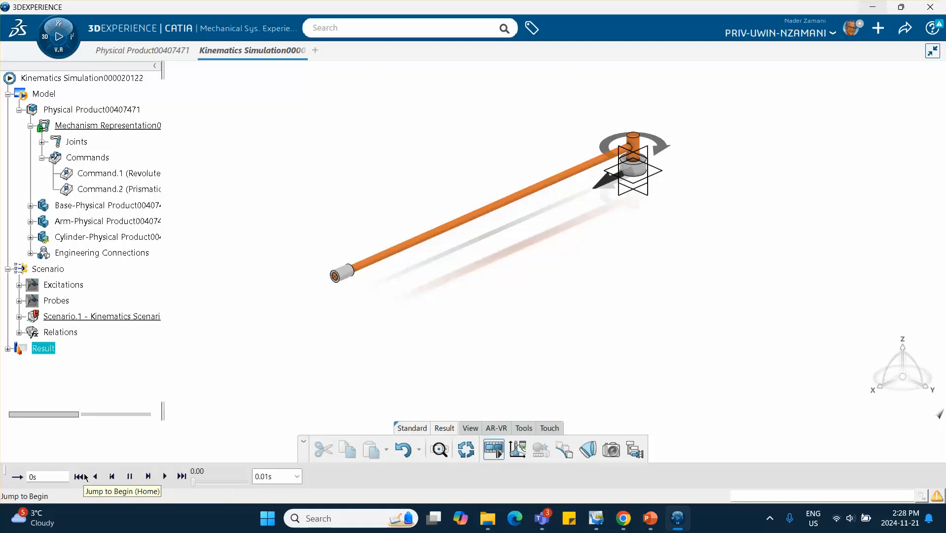
{"action": "left_click", "coordinate": [149, 477]}
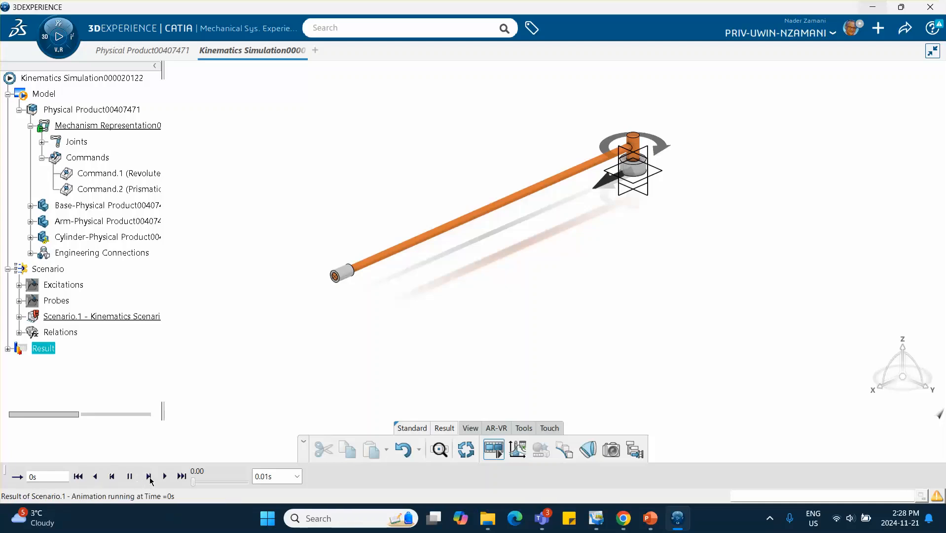
{"action": "left_click", "coordinate": [165, 476]}
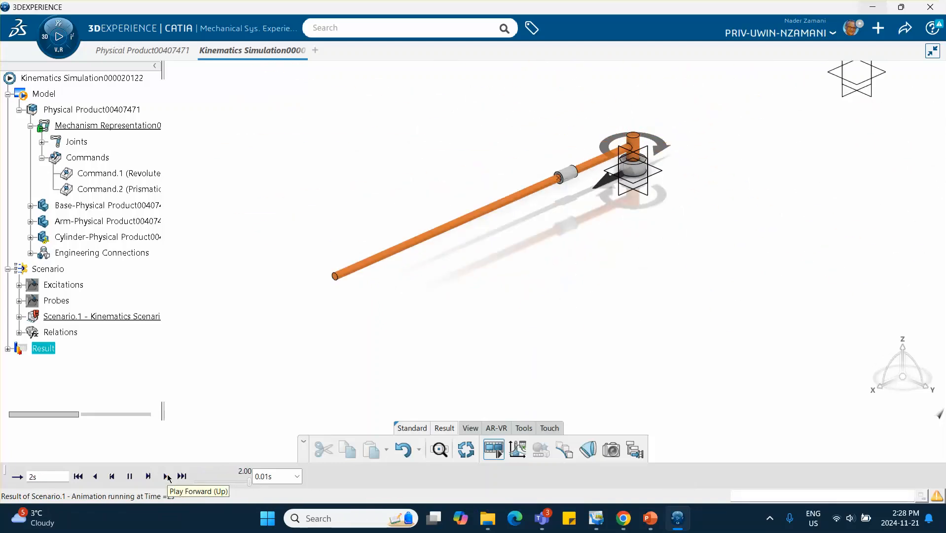
{"action": "left_click", "coordinate": [119, 477]}
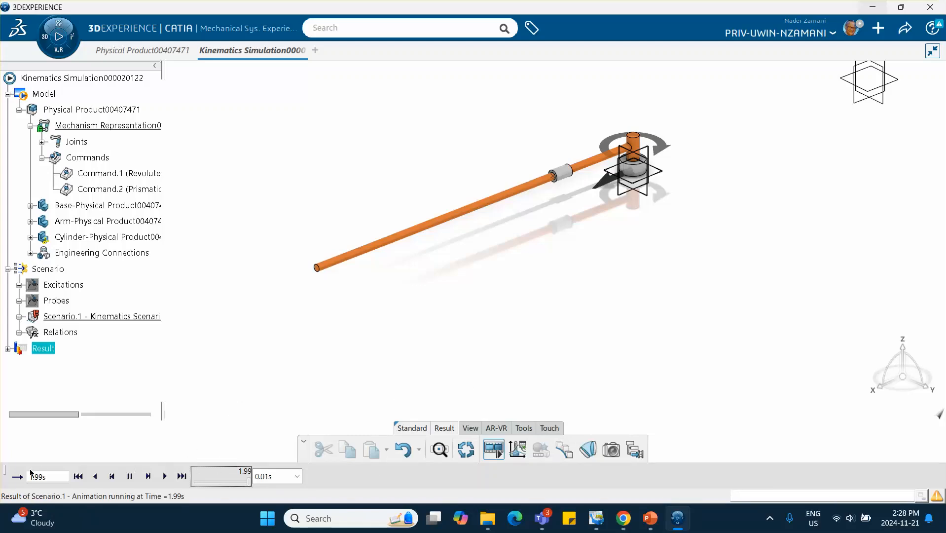
{"action": "left_click_drag", "start_coordinate": [5, 471], "coordinate": [110, 393]}
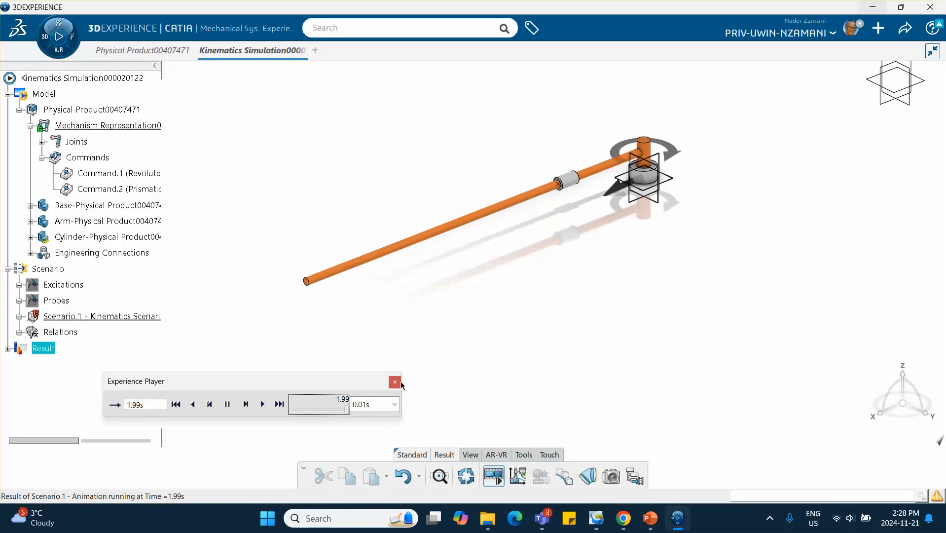
{"action": "left_click", "coordinate": [395, 382]}
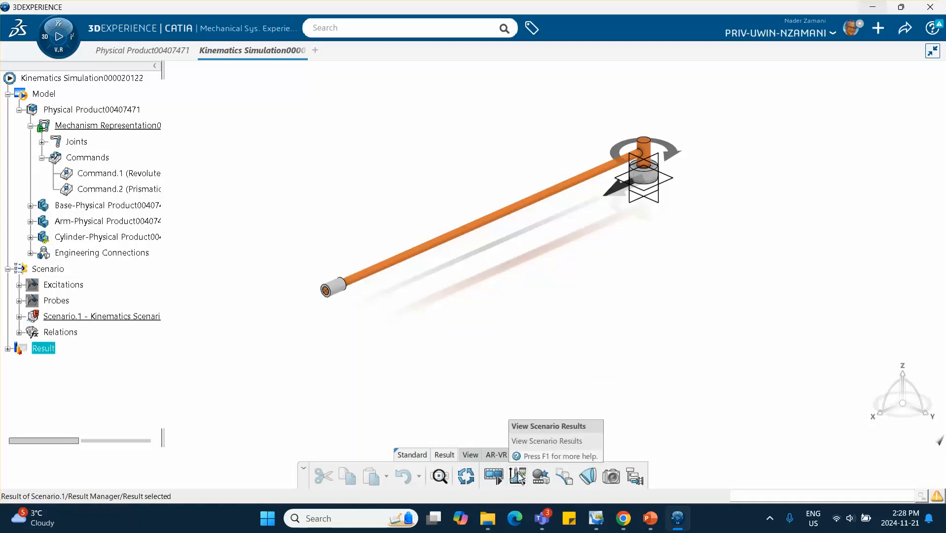
- Open the scenario results, deselect all parameters and show only the probe's LinearAcceleration
{"action": "left_click", "coordinate": [519, 477]}
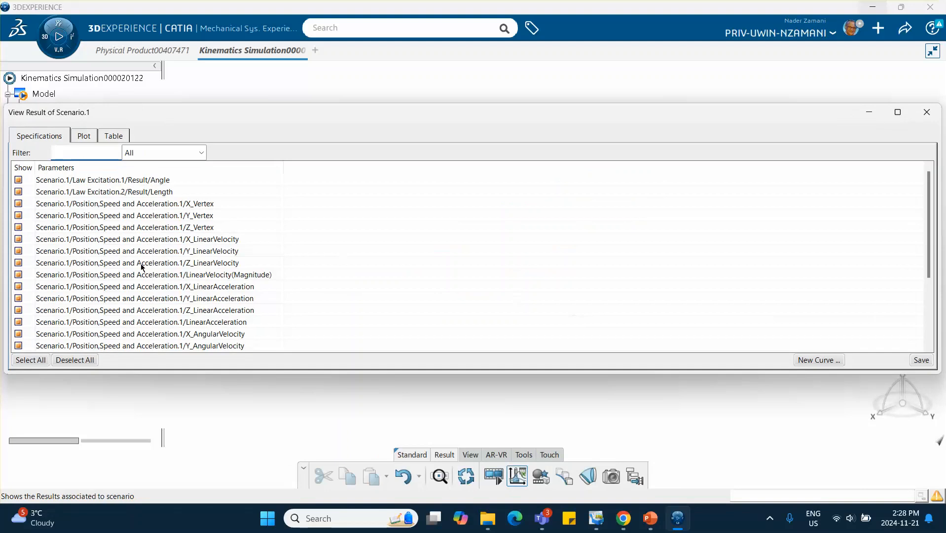
{"action": "left_click", "coordinate": [74, 361]}
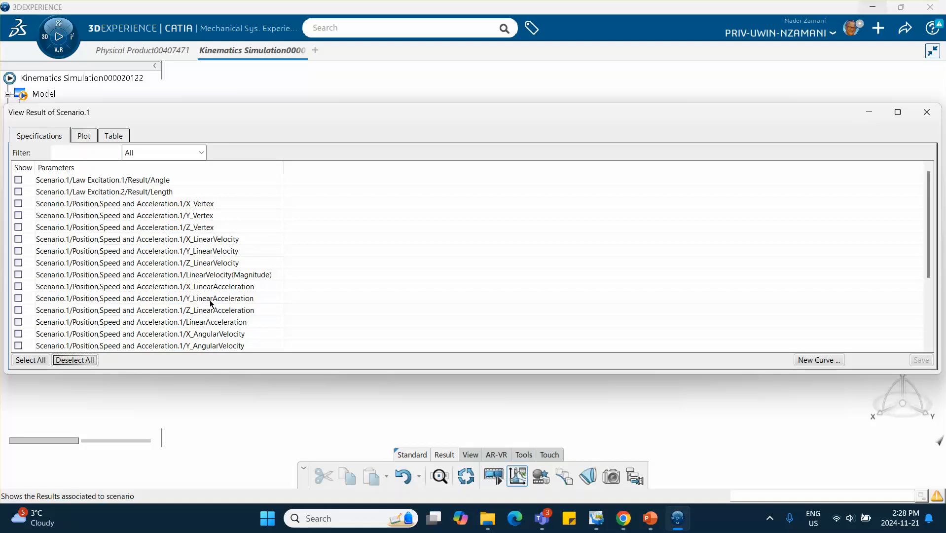
{"action": "left_click", "coordinate": [19, 321]}
- Switch to PowerPoint and open the slide explaining the Coriolis acceleration calculation
{"action": "left_click", "coordinate": [648, 516]}
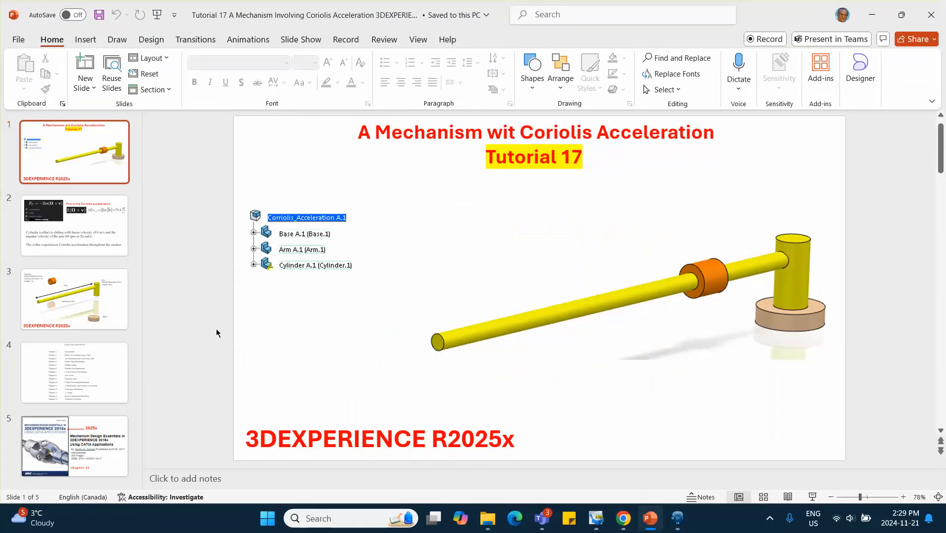
{"action": "left_click", "coordinate": [81, 217]}
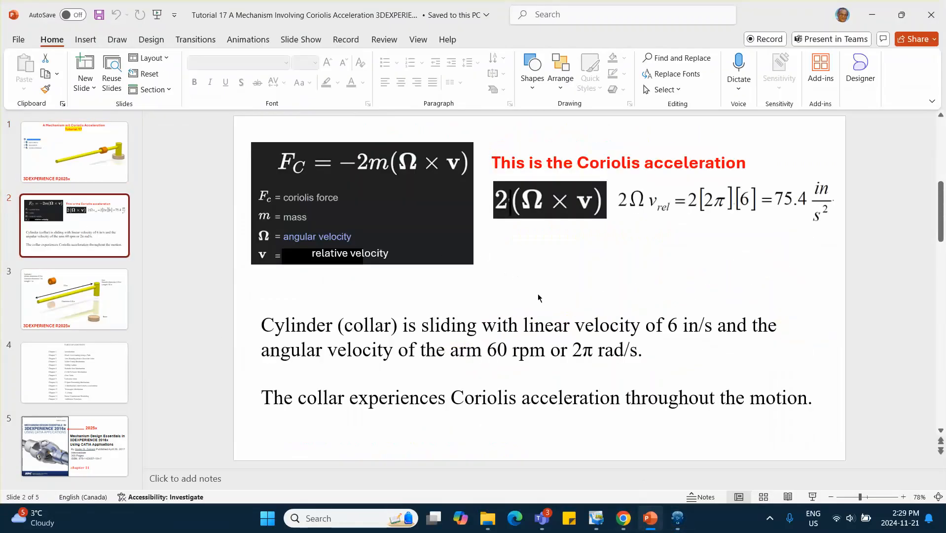